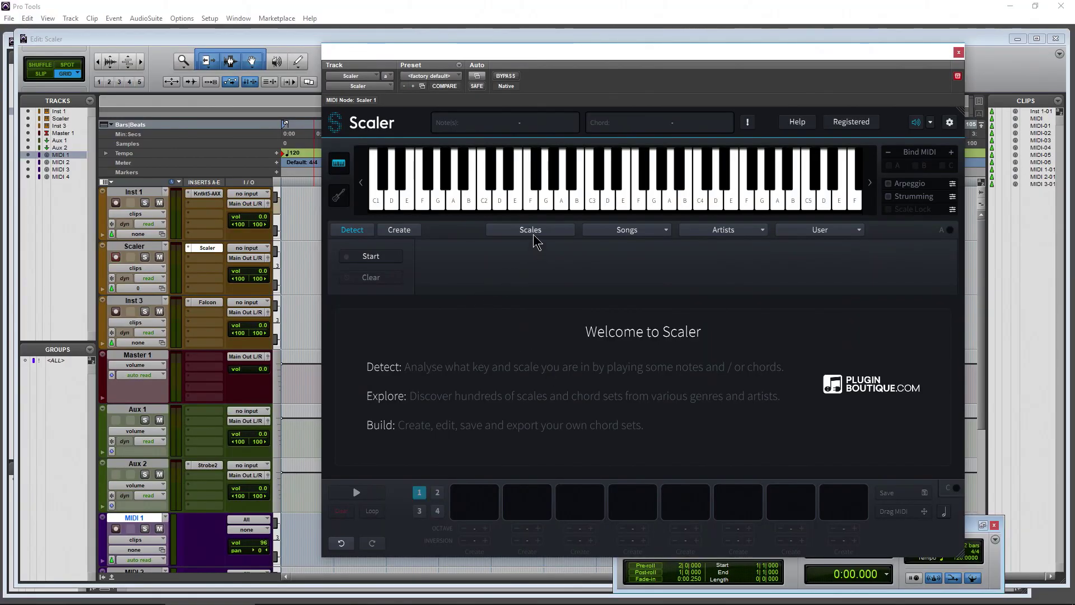
Step: Open the C Major scale from the scales list and audition its D min7, E min7 and F maj6 chords
left_click(532, 234)
left_click(376, 324)
left_click(478, 445)
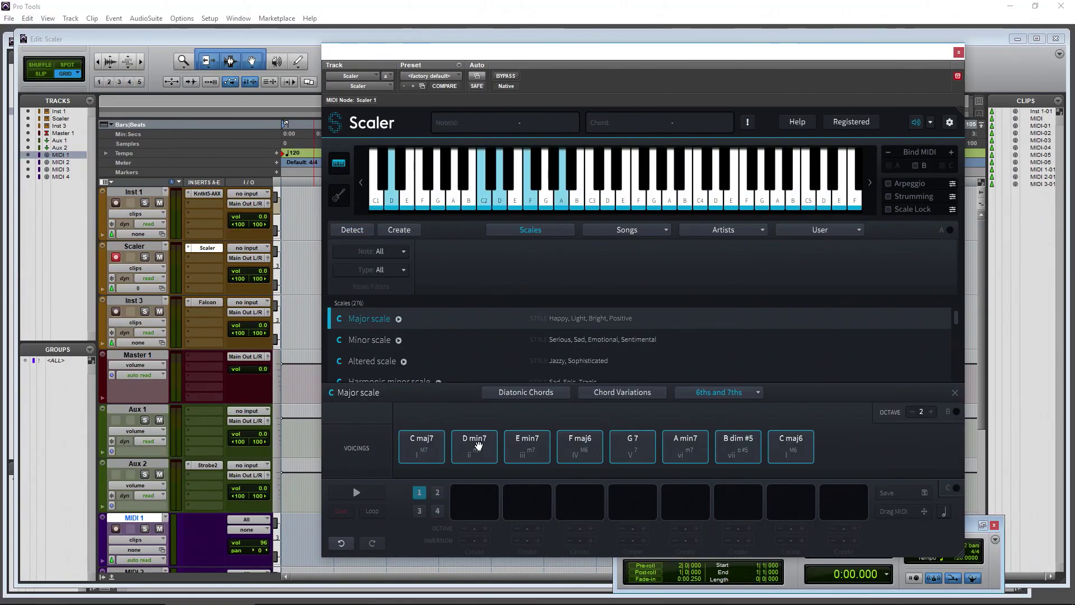
left_click(527, 445)
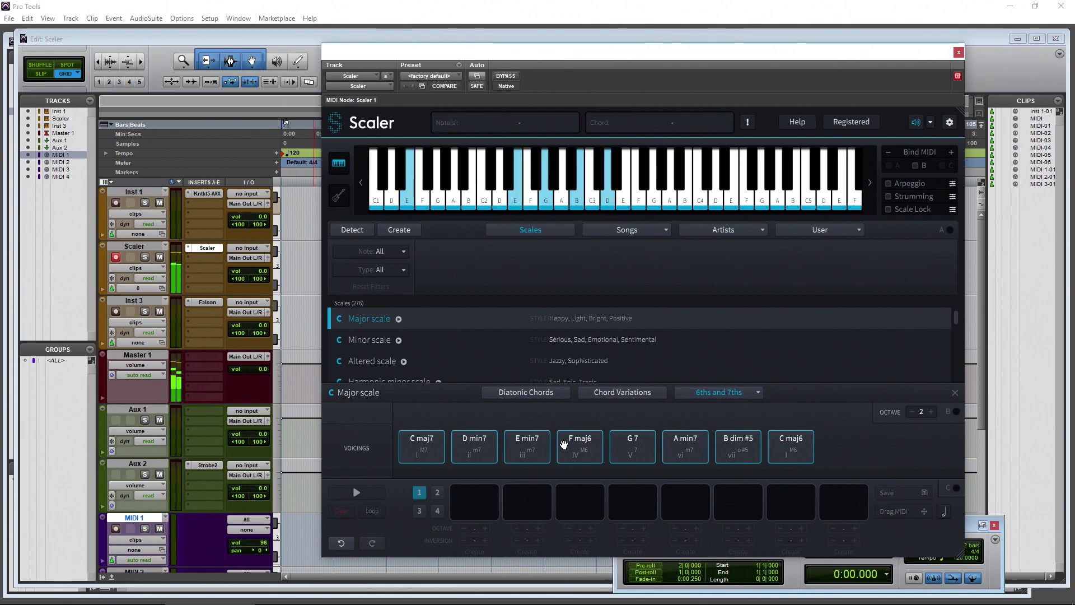
left_click(579, 444)
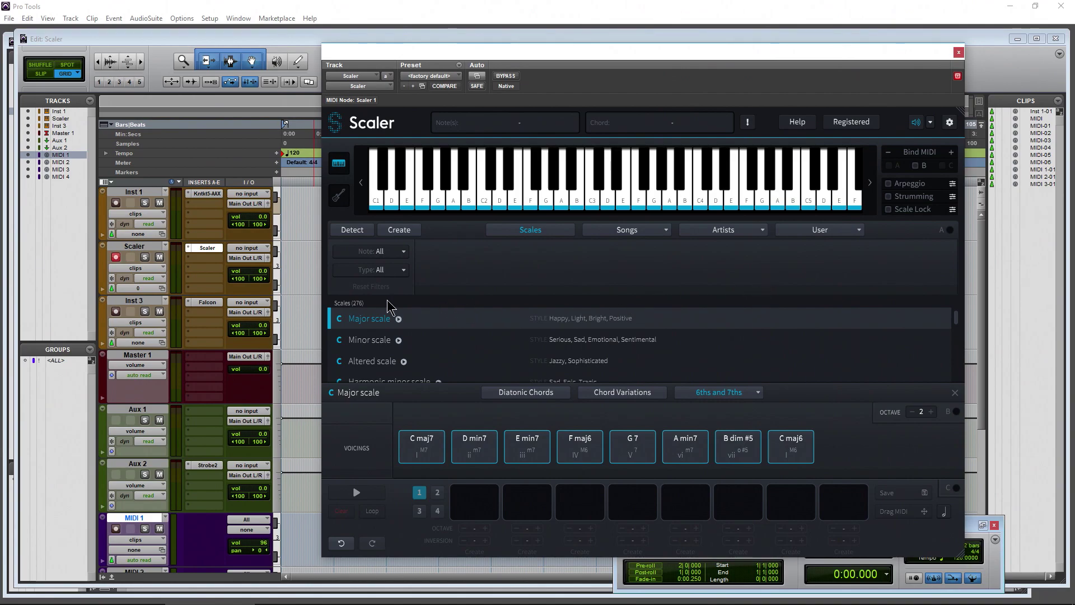
Step: Keep the Scaler window open alongside other plug-ins and move the Inst 1 Kontakt window clear of it
left_click(957, 76)
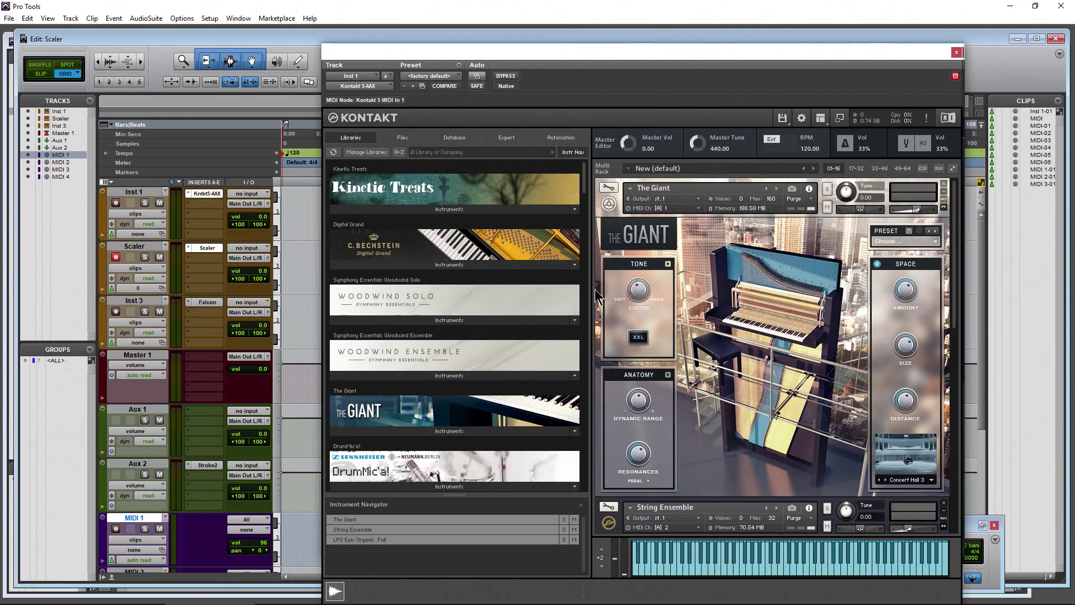
left_click_drag(693, 56, 649, 34)
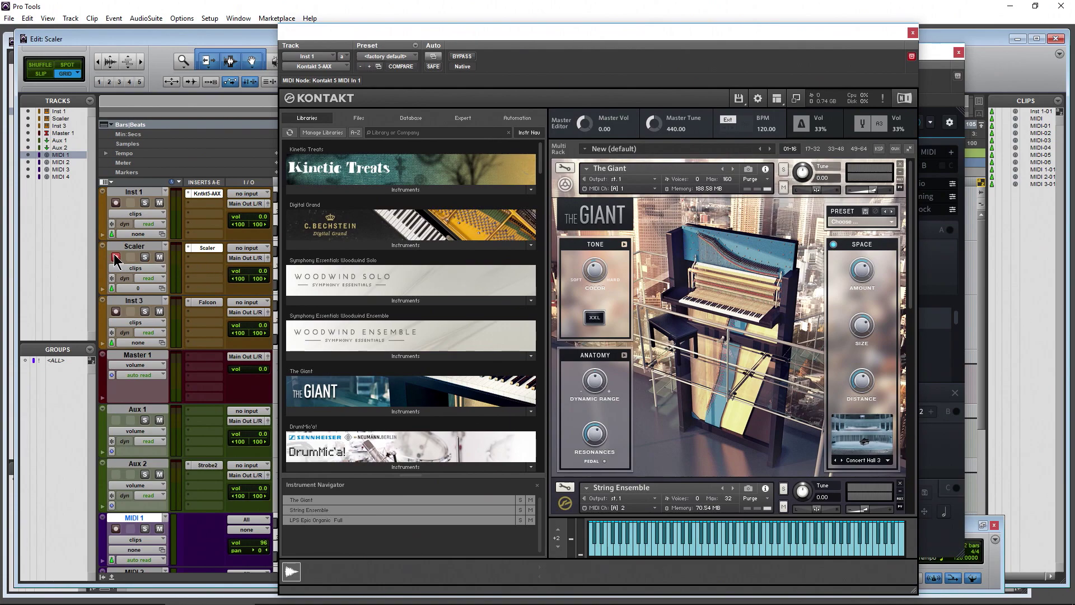
Step: Show the mixer and set Inst 1's MIDI input to Scaler - Scaler Out, all channels
key("ctrl+equal")
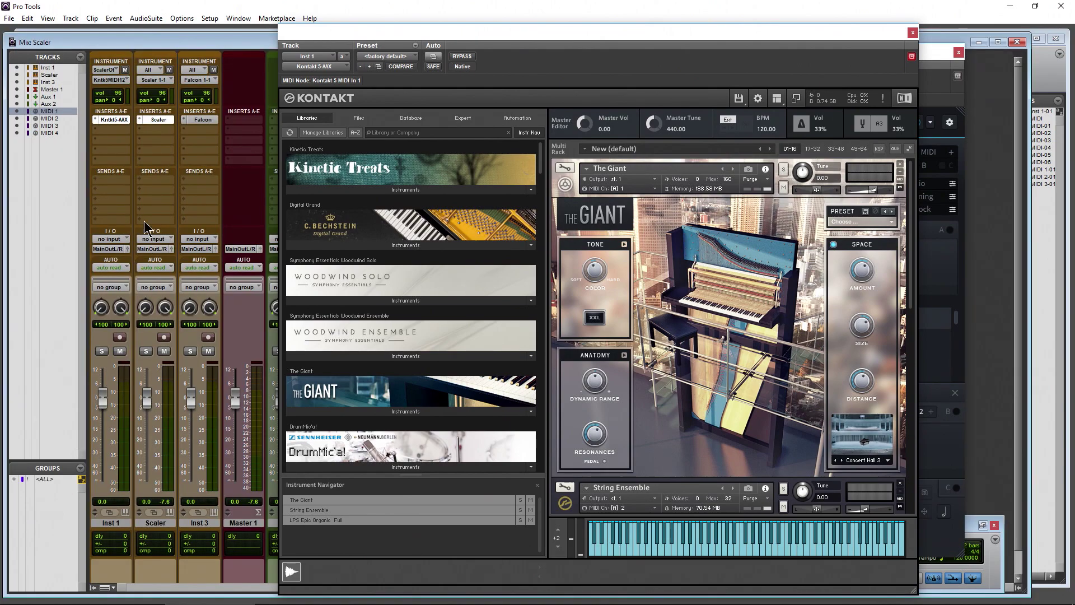
left_click(102, 68)
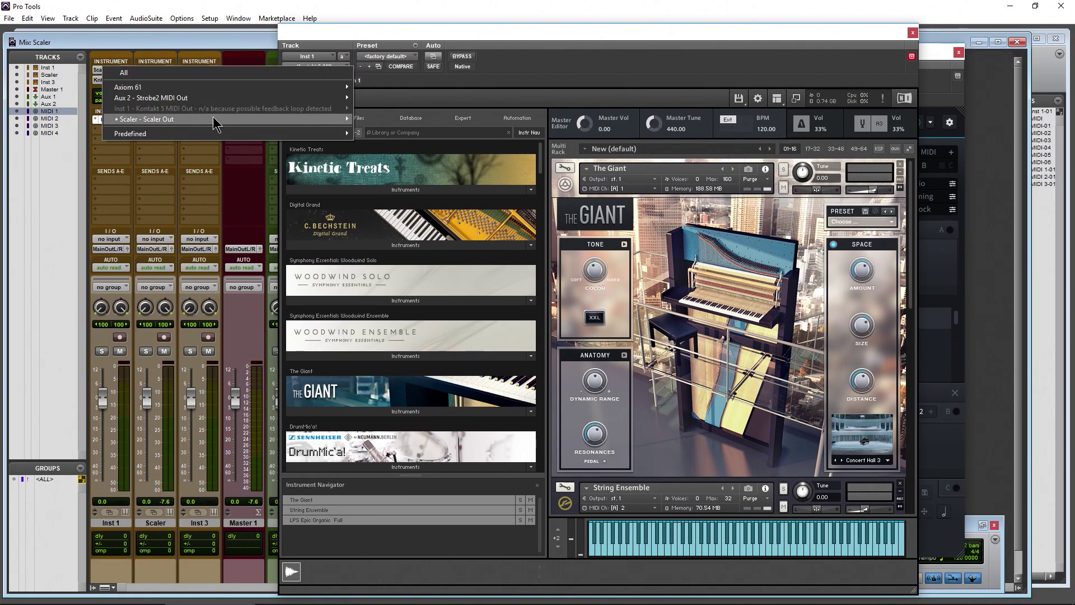
mouse_move(217, 127)
left_click(378, 119)
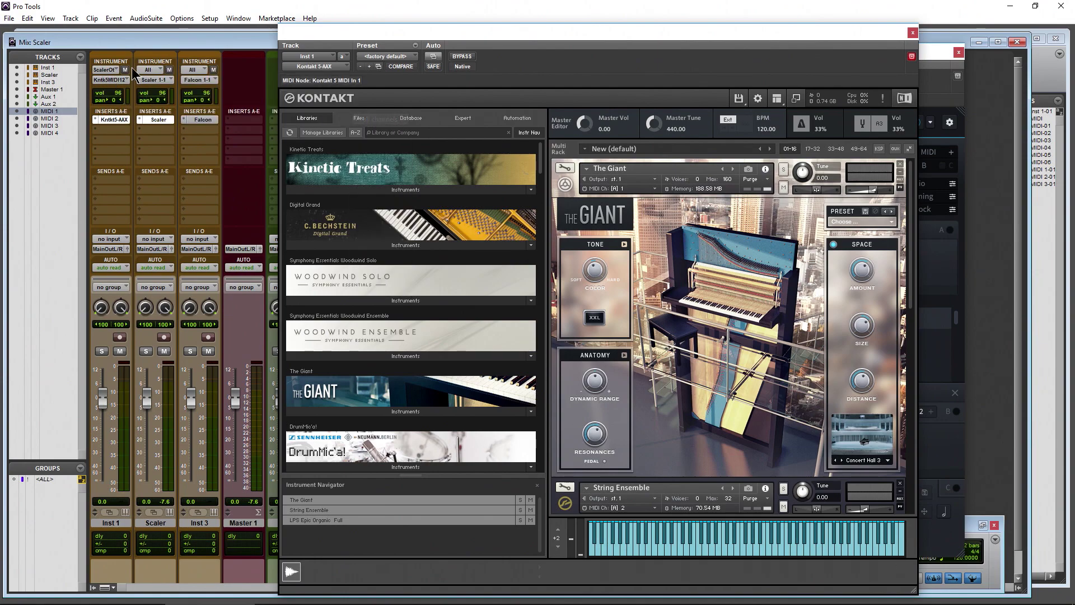
Step: Set Inst 1's MIDI output to Kontakt 5 MIDI In 1, channel-1, and record-enable the track
left_click(96, 79)
mouse_move(185, 110)
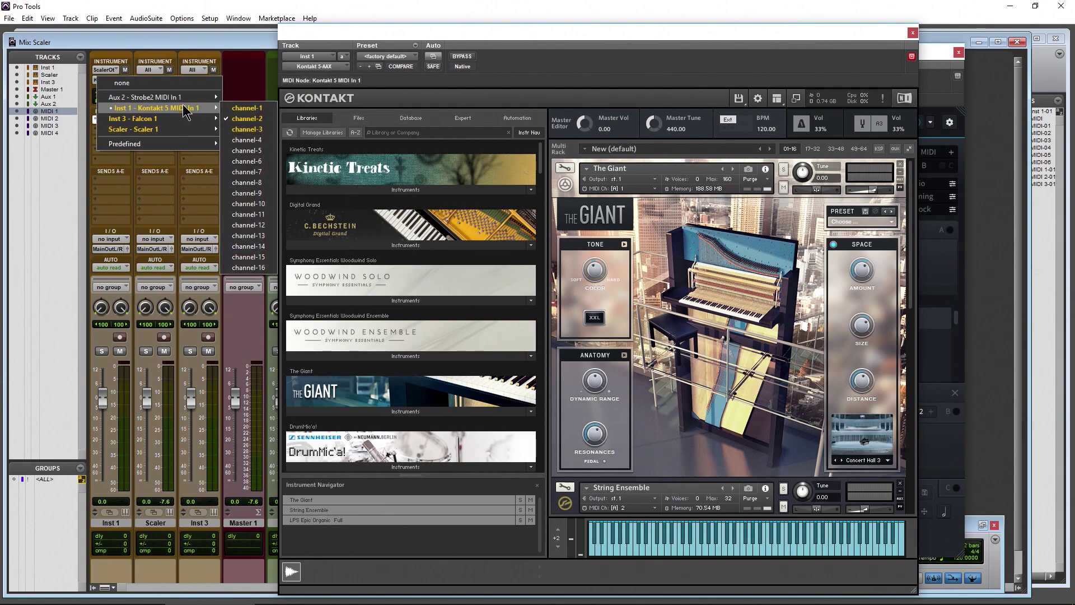
left_click(242, 108)
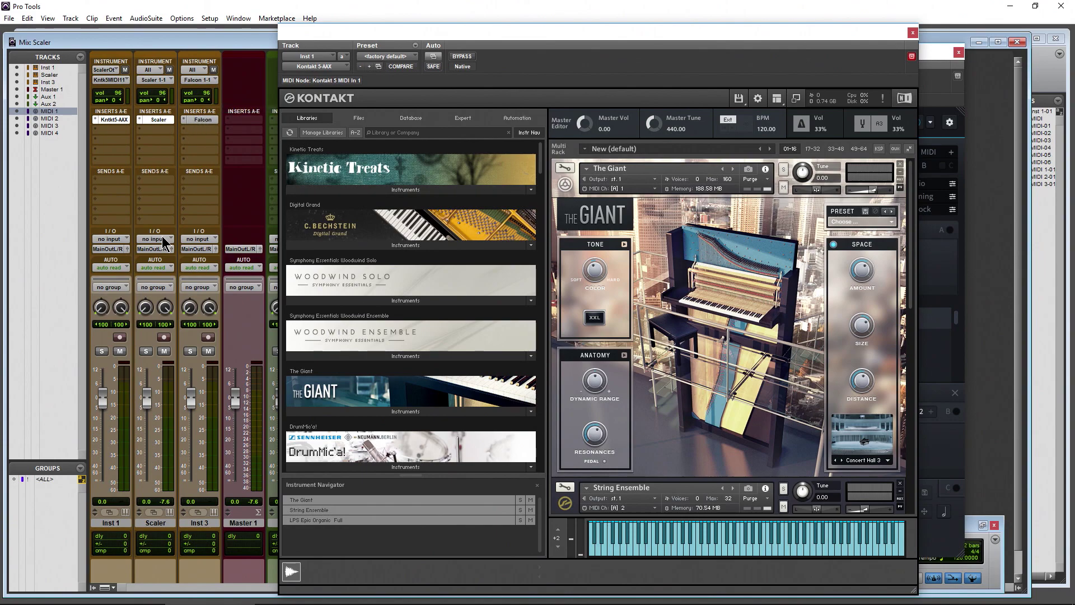
left_click(120, 338)
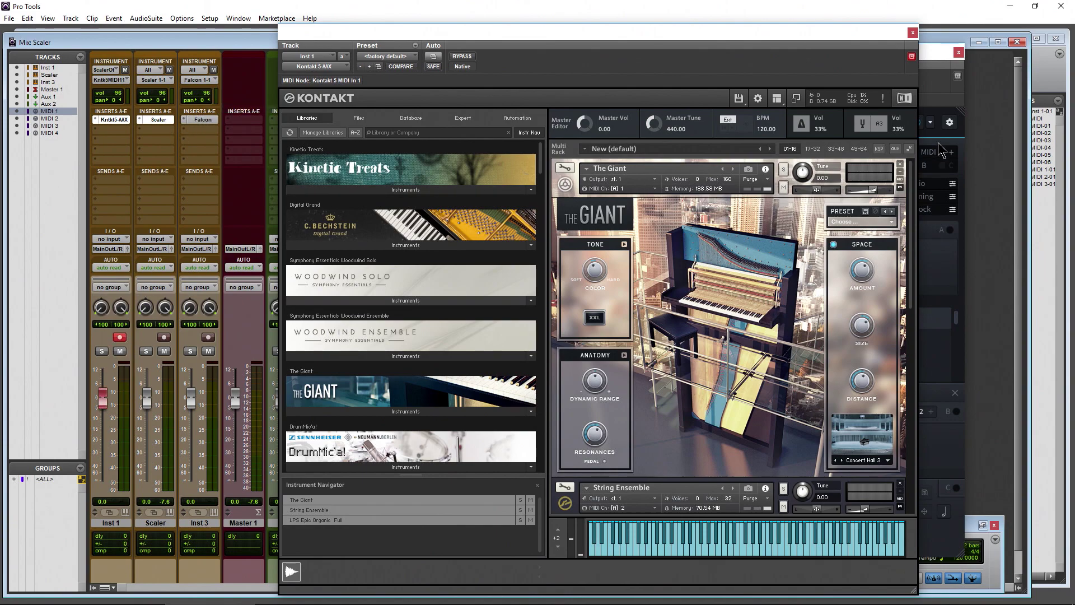
Step: Bring the Scaler window forward and play its C maj7, D min7 and E min7 chords through Kontakt
left_click(935, 93)
left_click_drag(731, 56, 763, 49)
left_click(454, 442)
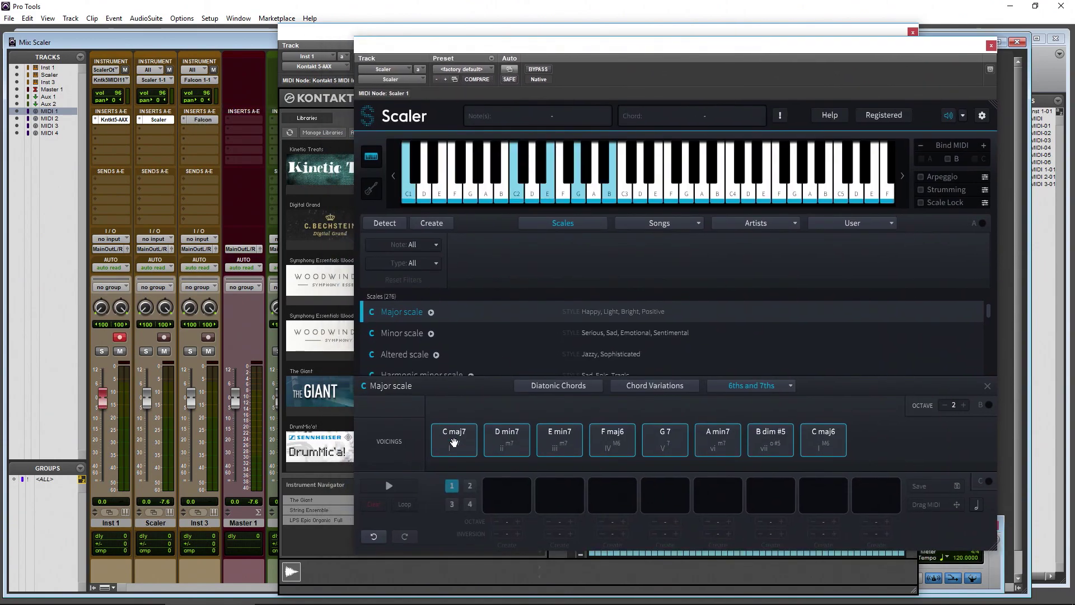
left_click(513, 451)
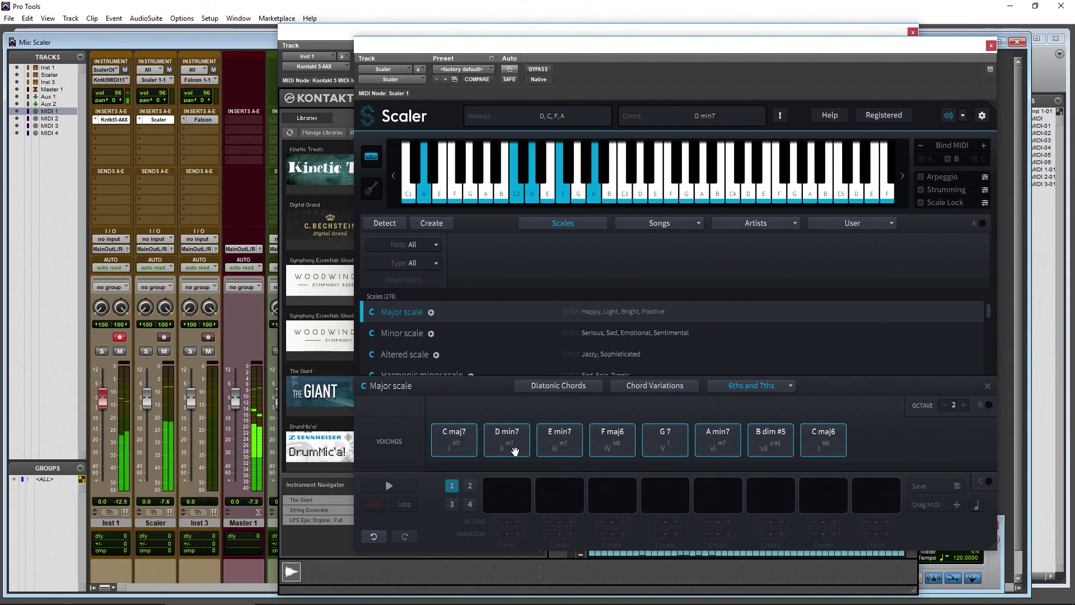
left_click(554, 444)
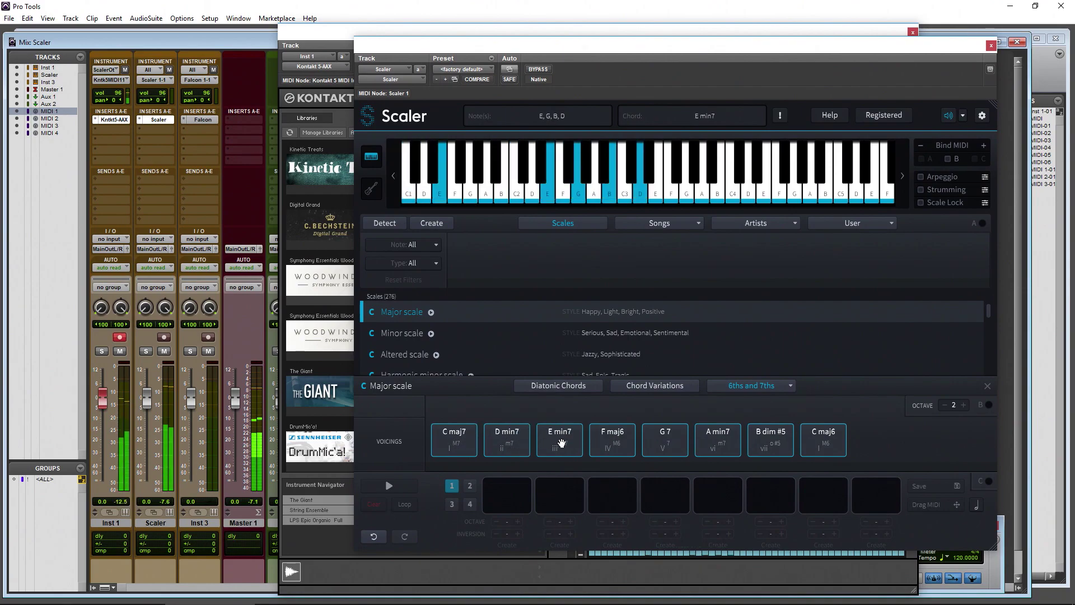
left_click(559, 443)
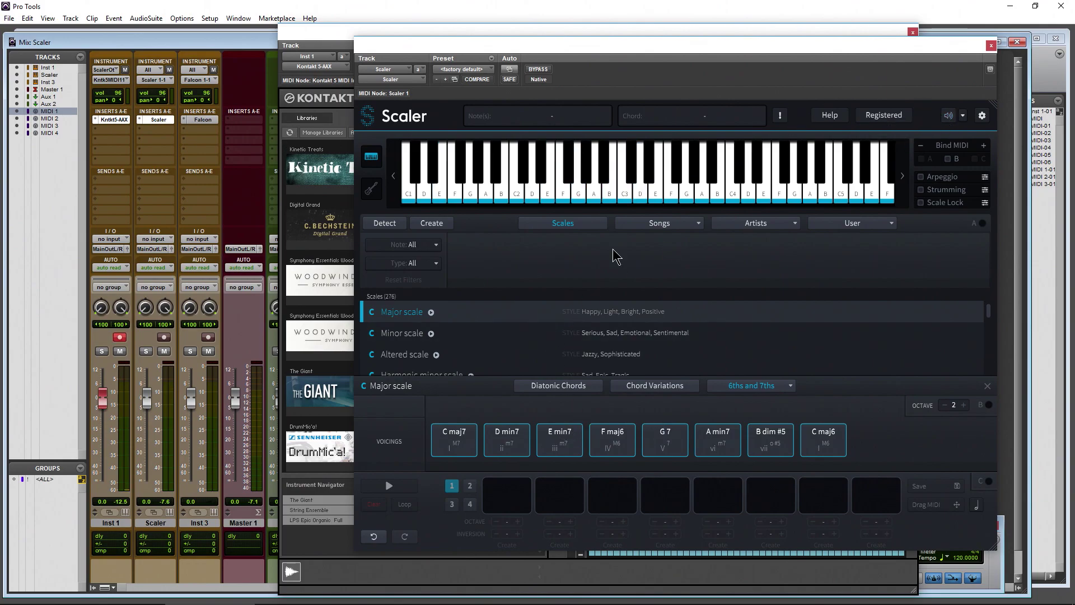
Step: Spread the Kontakt and Scaler windows apart so both plug-ins can be seen side by side
left_click_drag(354, 34, 122, 28)
left_click(725, 51)
left_click_drag(728, 50, 741, 46)
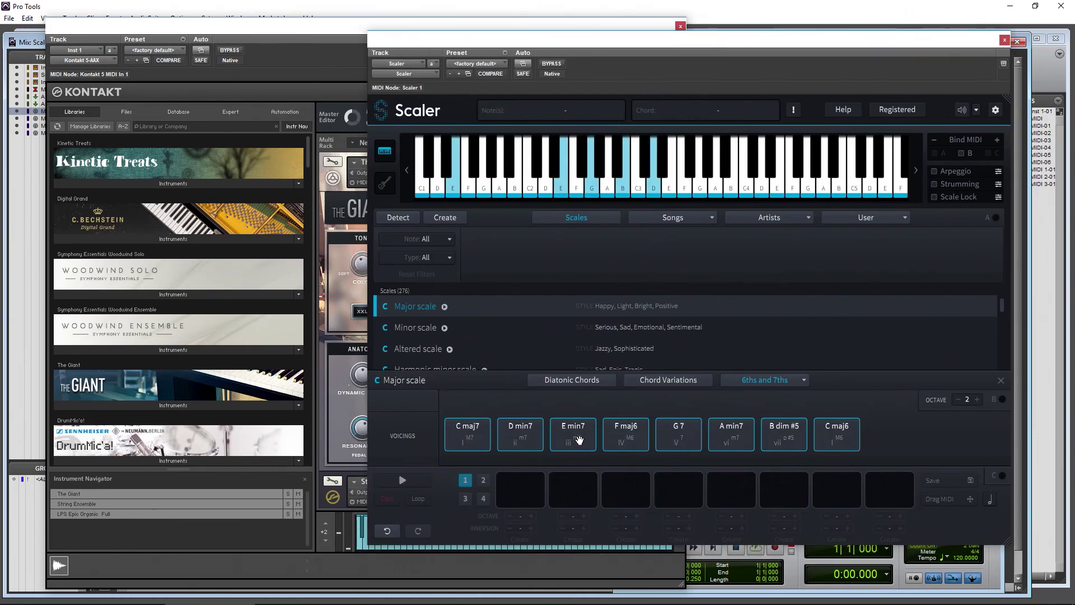
left_click_drag(301, 33, 276, 33)
left_click_drag(723, 47, 735, 48)
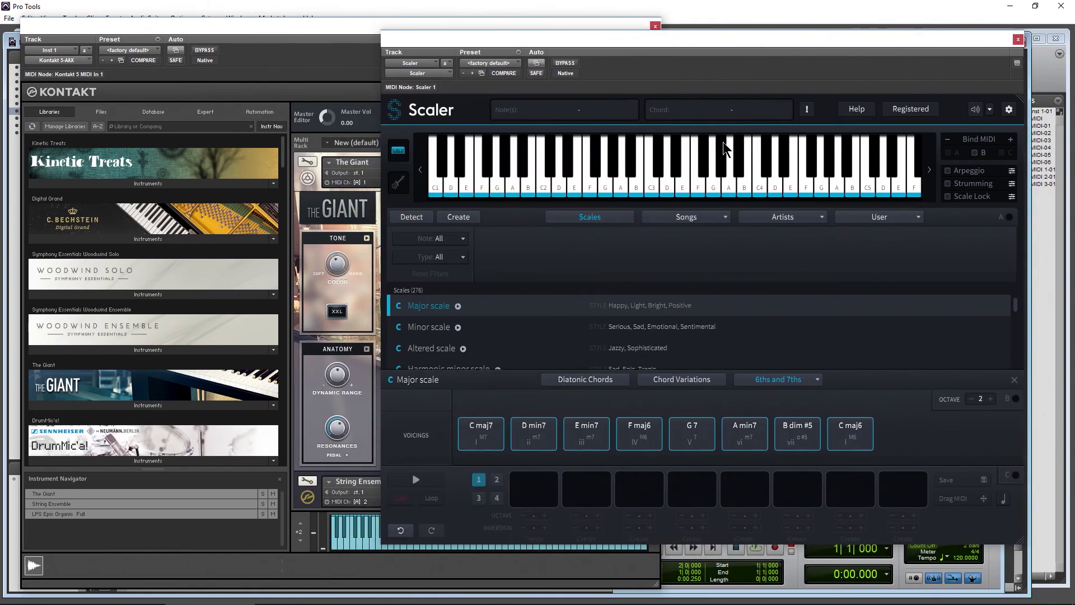
Step: Play the E min7, F maj6 and G 7 chords of the C Major scale
left_click(582, 430)
left_click(643, 437)
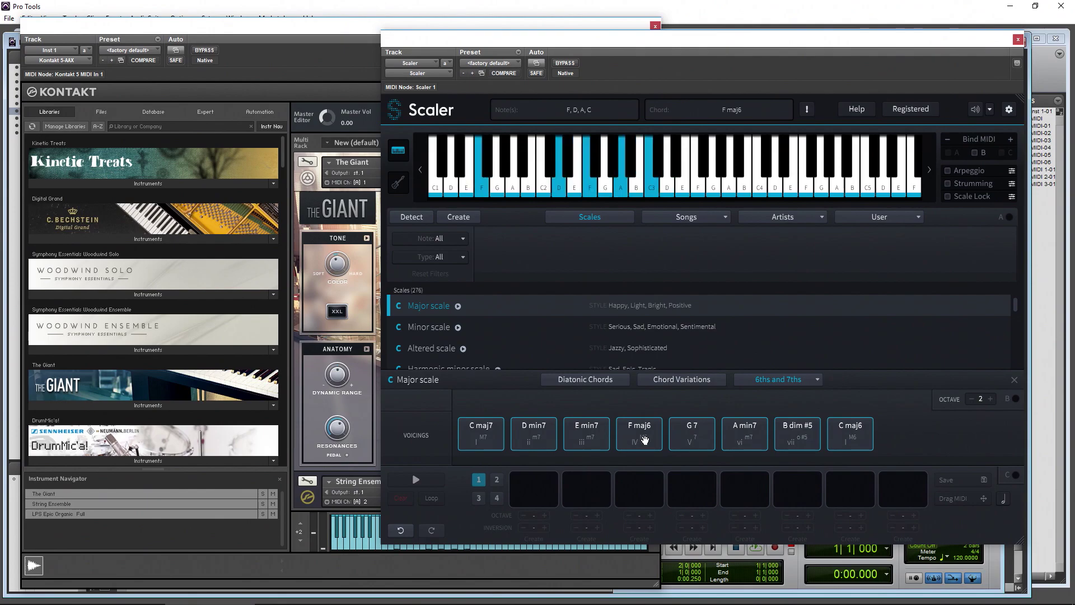
left_click(693, 440)
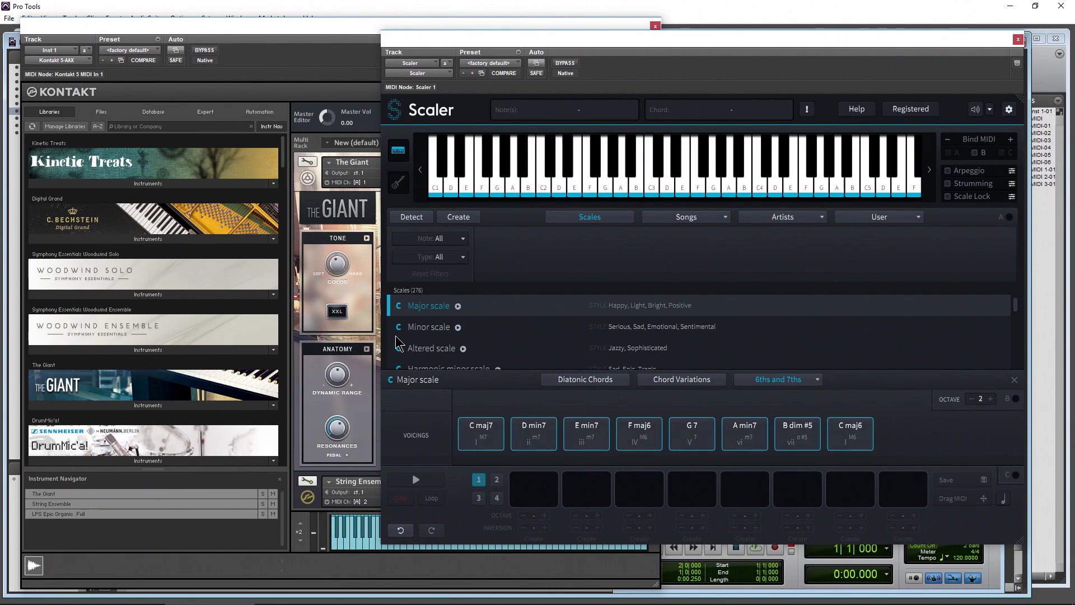
Step: Reposition the Kontakt window and place the D min7 chord in the first slot of Scaler's progression, auditioning the chord
left_click_drag(226, 29, 402, 33)
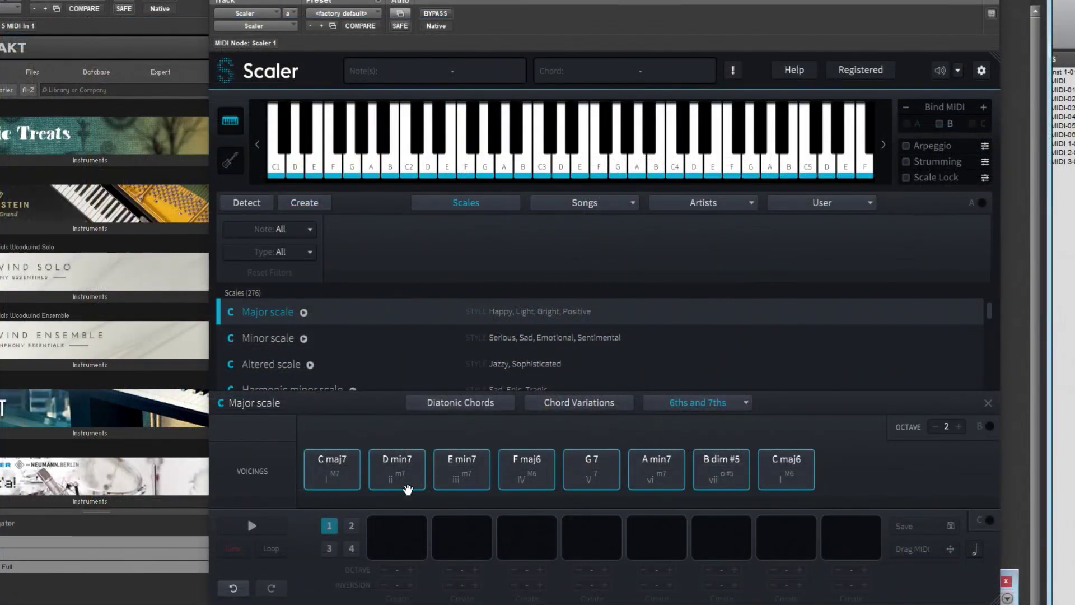
left_click(403, 476)
left_click_drag(403, 476, 397, 534)
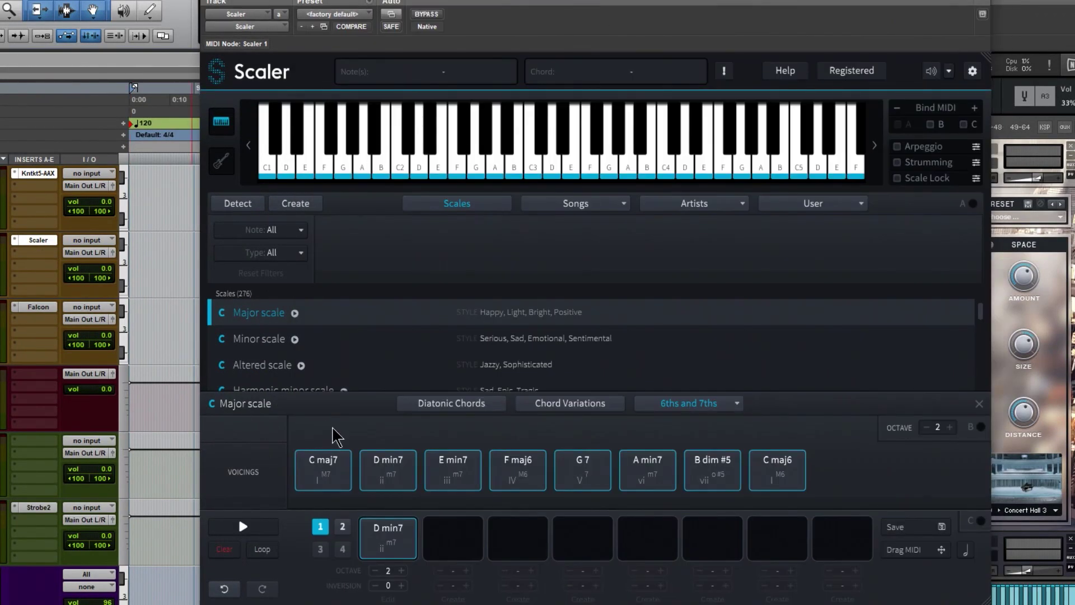
left_click(392, 479)
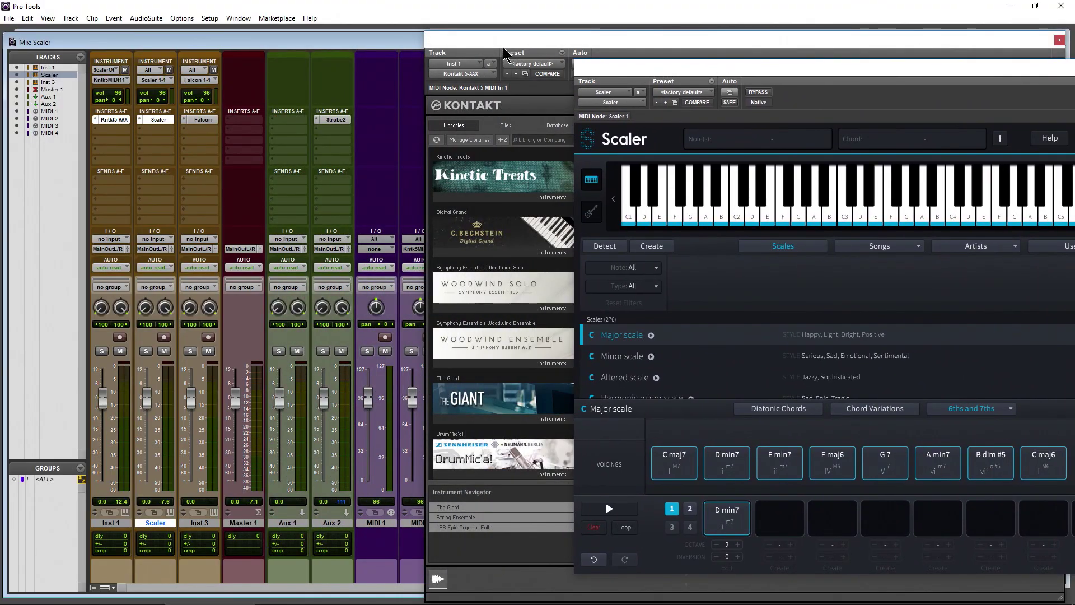
Step: Move the Kontakt window off the mixer channels and record-enable the Inst 1 track
left_click(504, 54)
left_click_drag(480, 41, 636, 53)
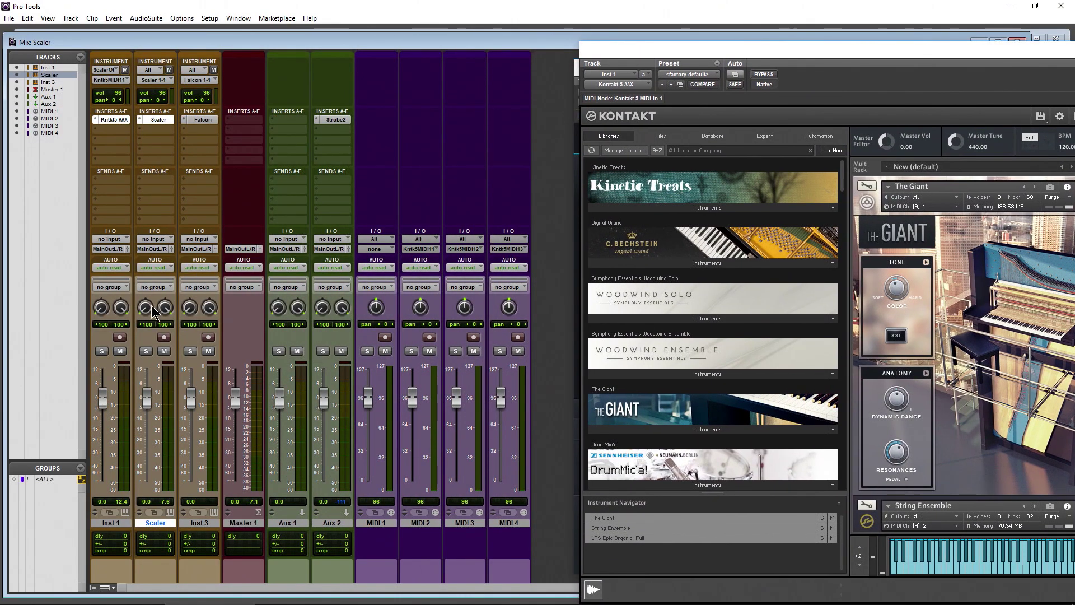
left_click(120, 337)
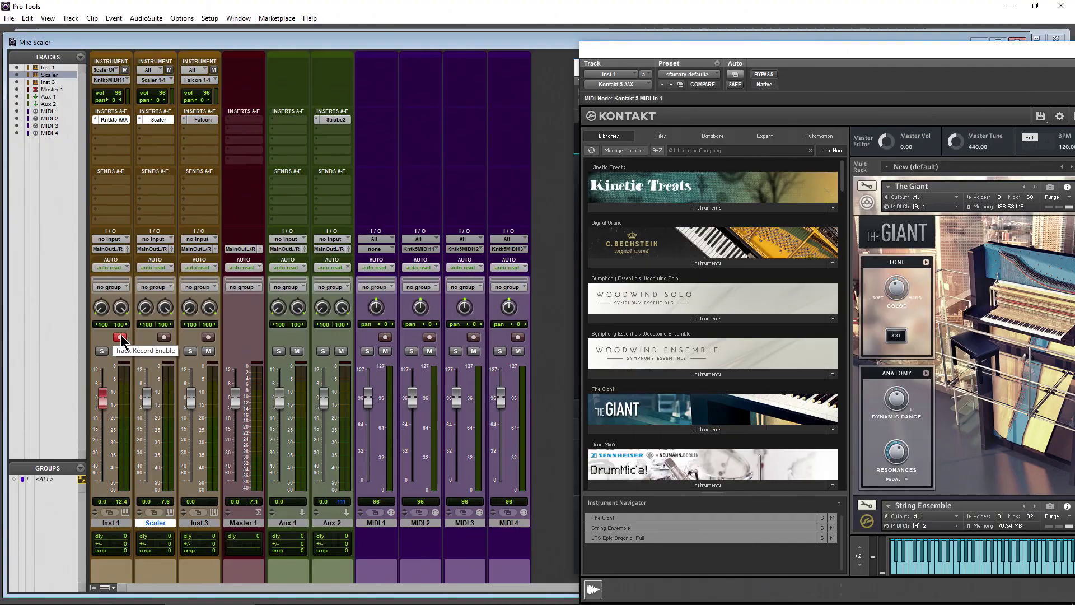
left_click(120, 340)
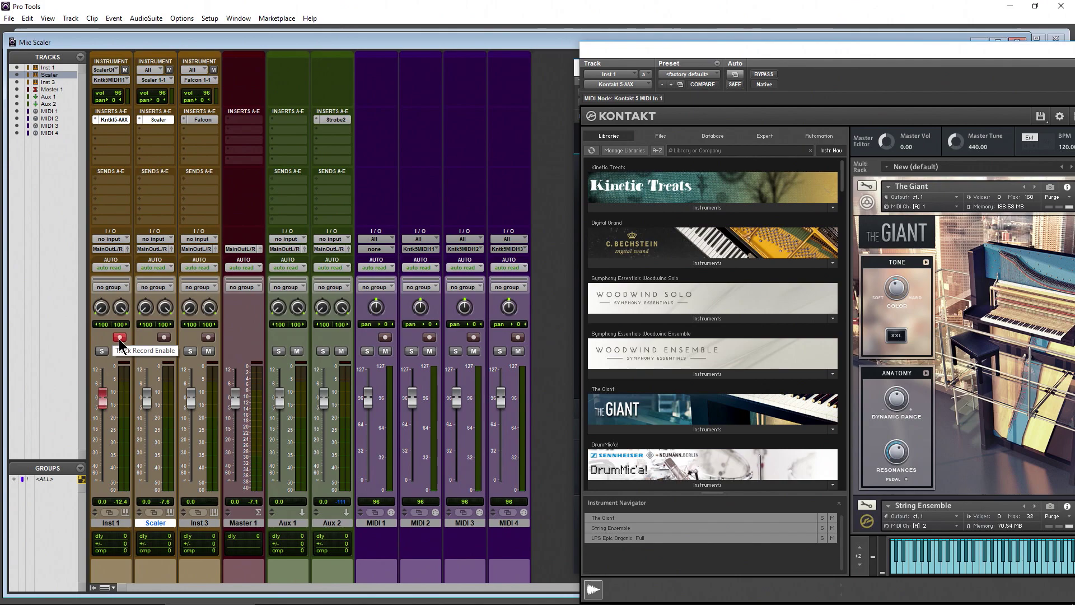
Step: Check Inst 1's MIDI input choices under Scaler Out and reselect Kontakt 5 MIDI In 1, channel-1, as its output
left_click(114, 70)
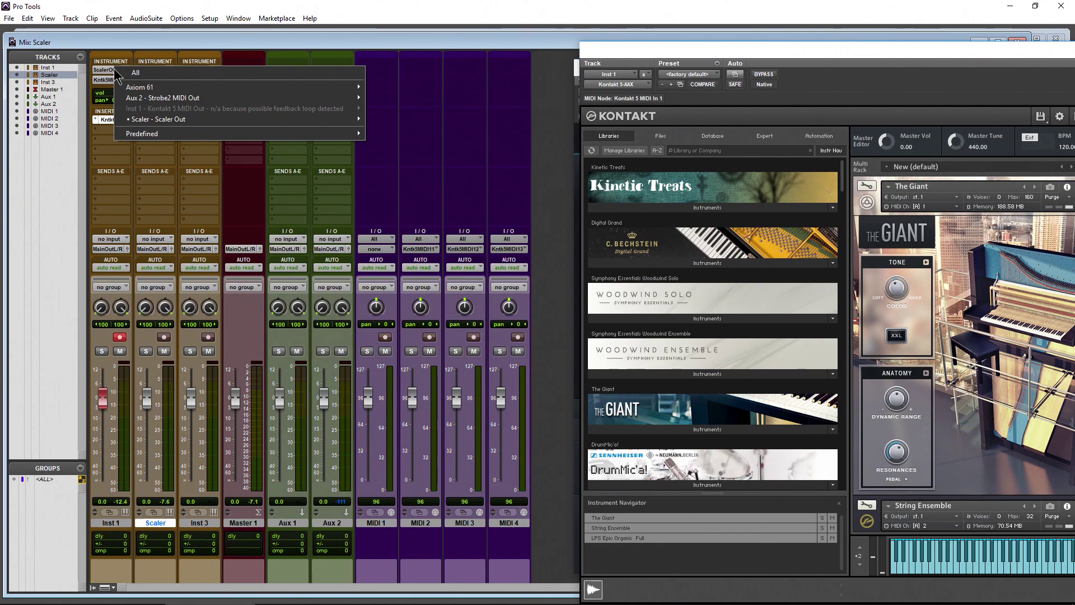
mouse_move(202, 120)
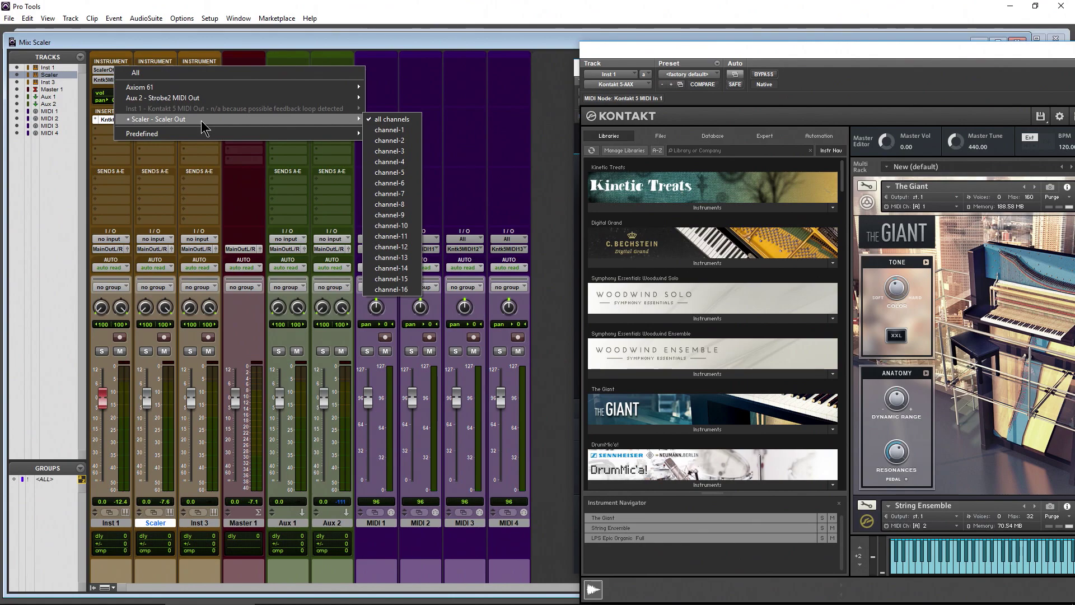
left_click(163, 42)
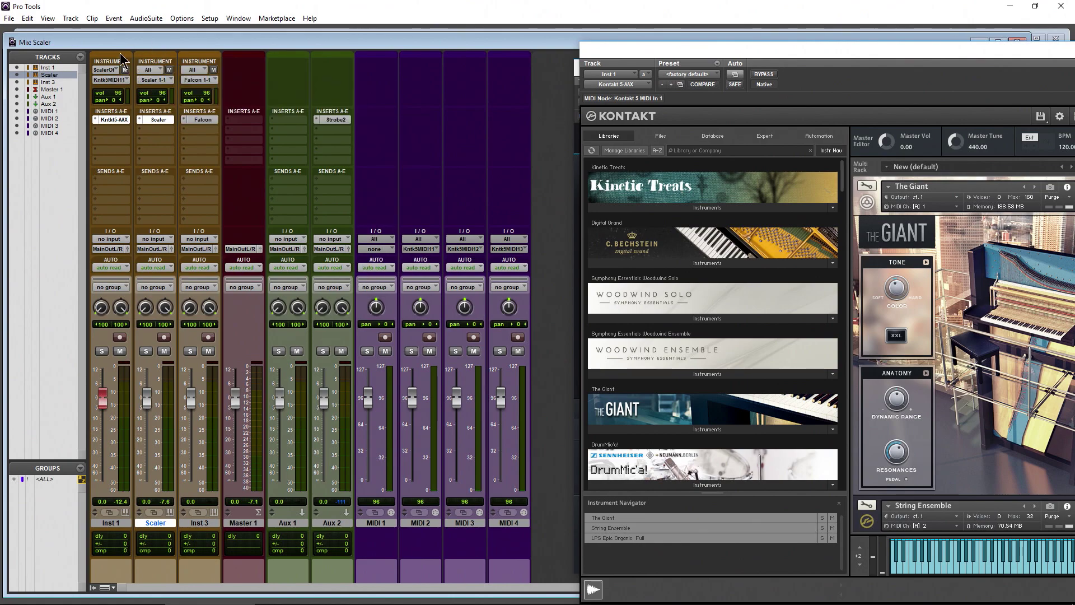
left_click(110, 81)
mouse_move(163, 108)
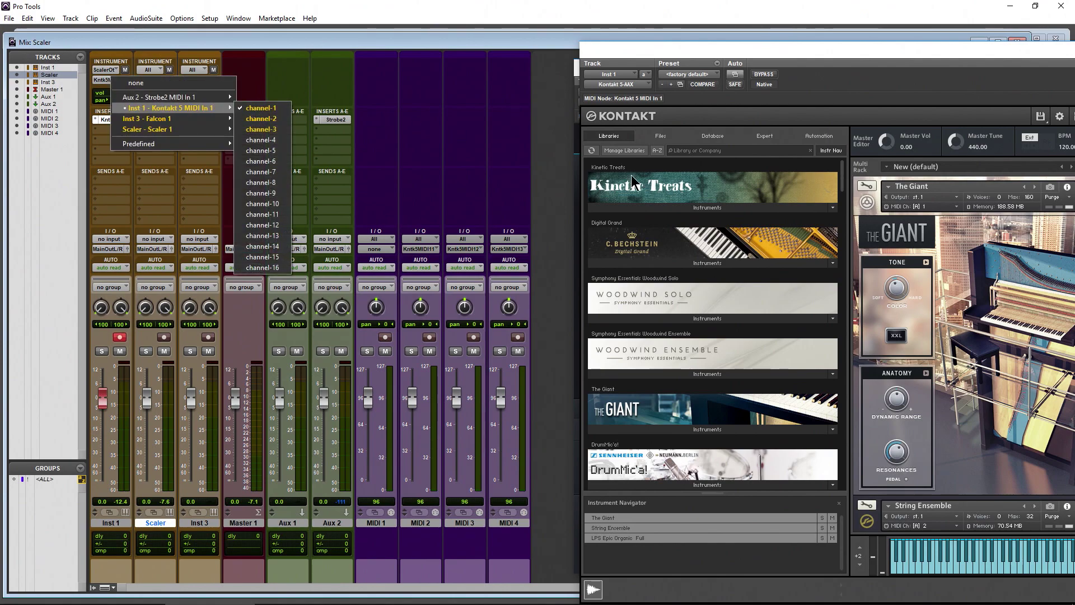
left_click(253, 109)
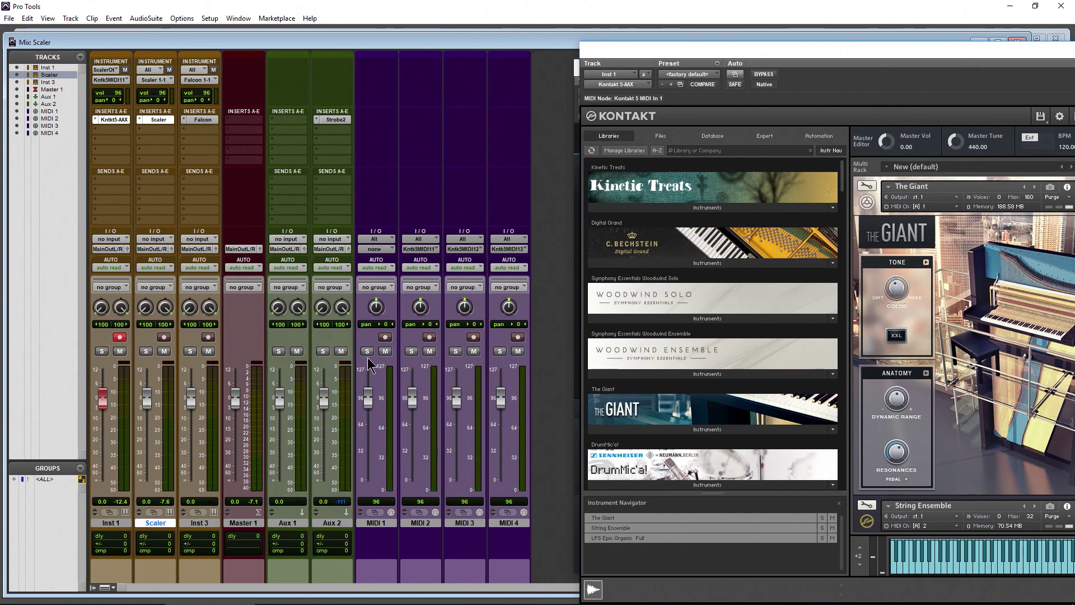
Step: Review the MIDI 1 track's input choices, keep it on All, and toggle its record enable on and off
left_click(386, 241)
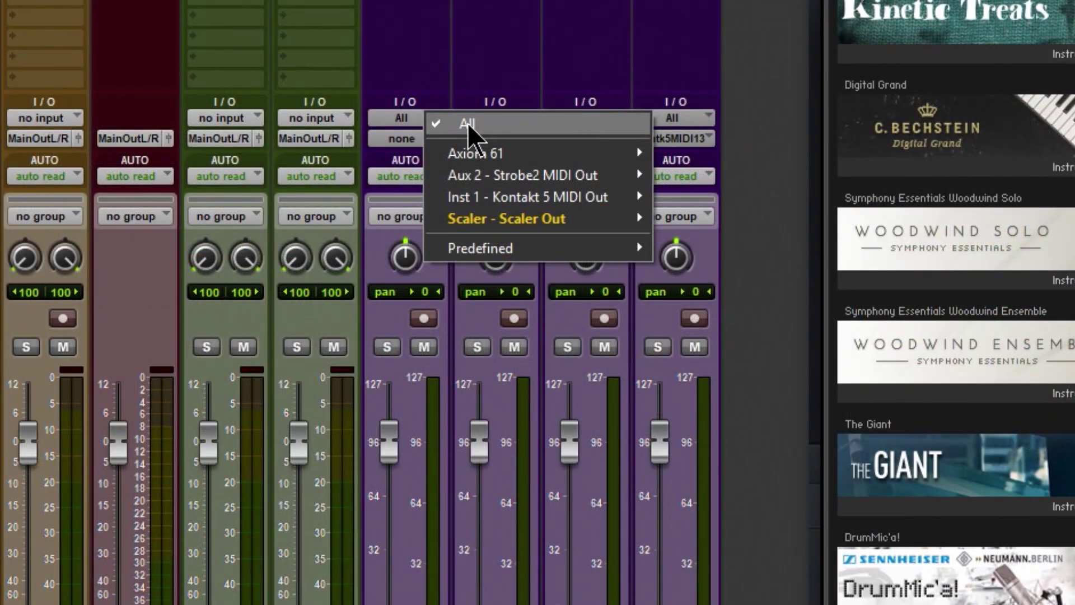
mouse_move(499, 153)
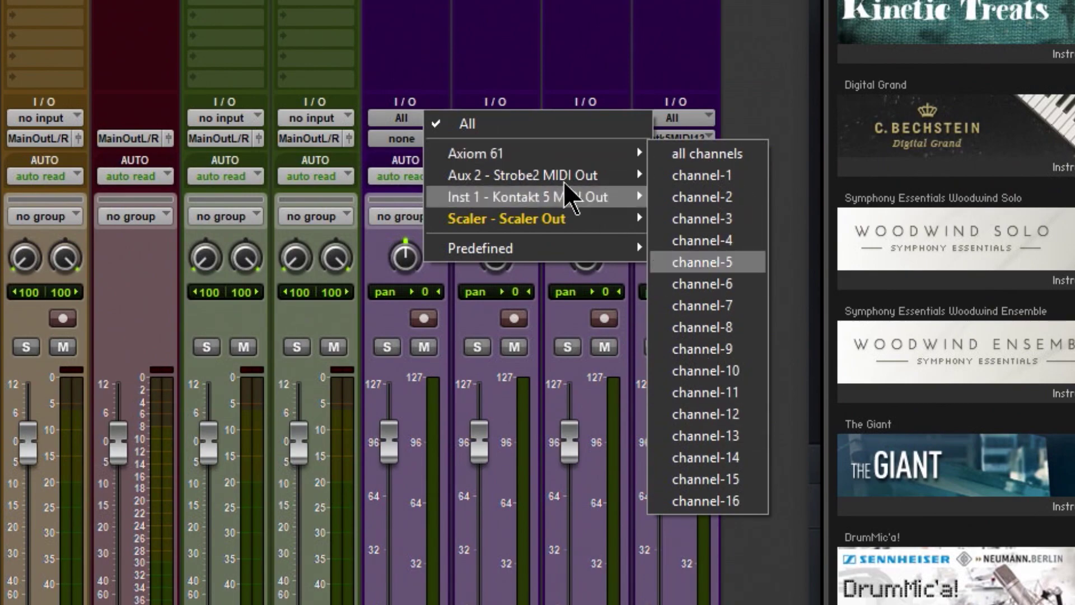
left_click(485, 129)
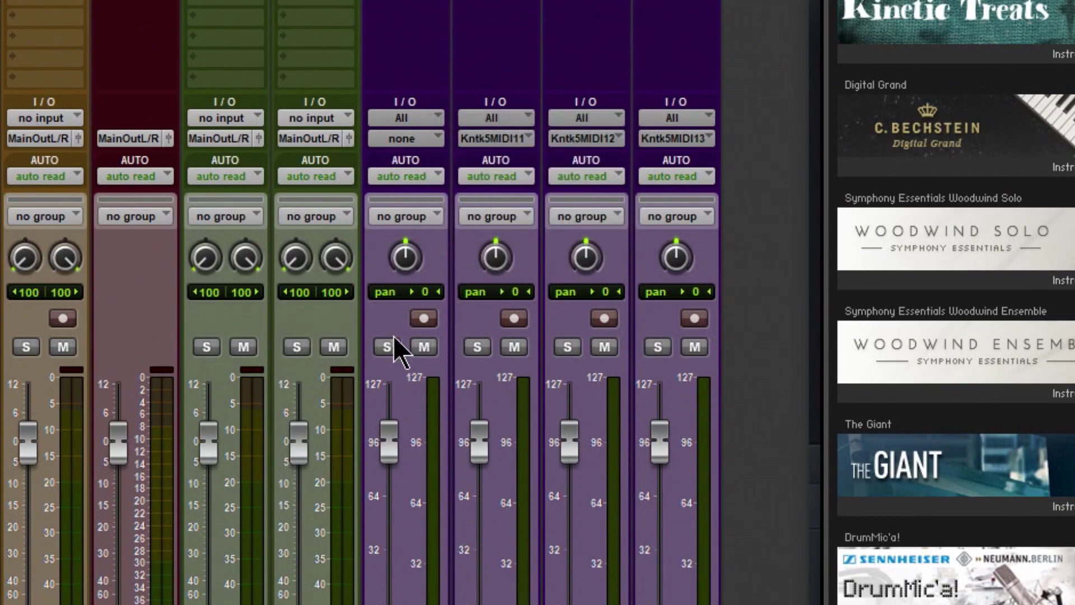
left_click(422, 322)
left_click(424, 320)
Step: Route the MIDI 1 track's output to Scaler 1, channel-1
left_click(424, 140)
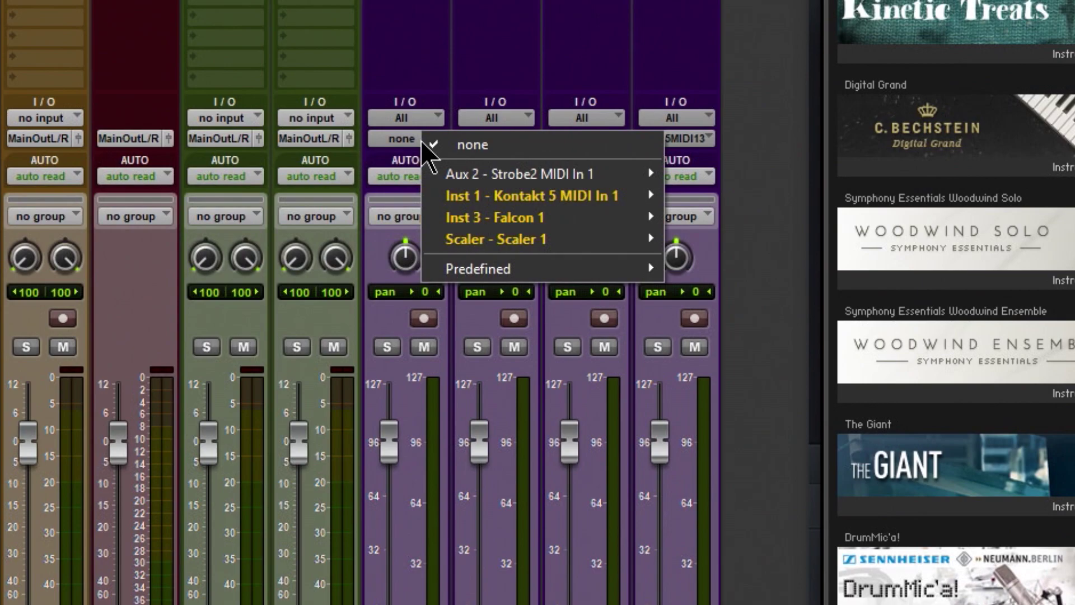
mouse_move(516, 234)
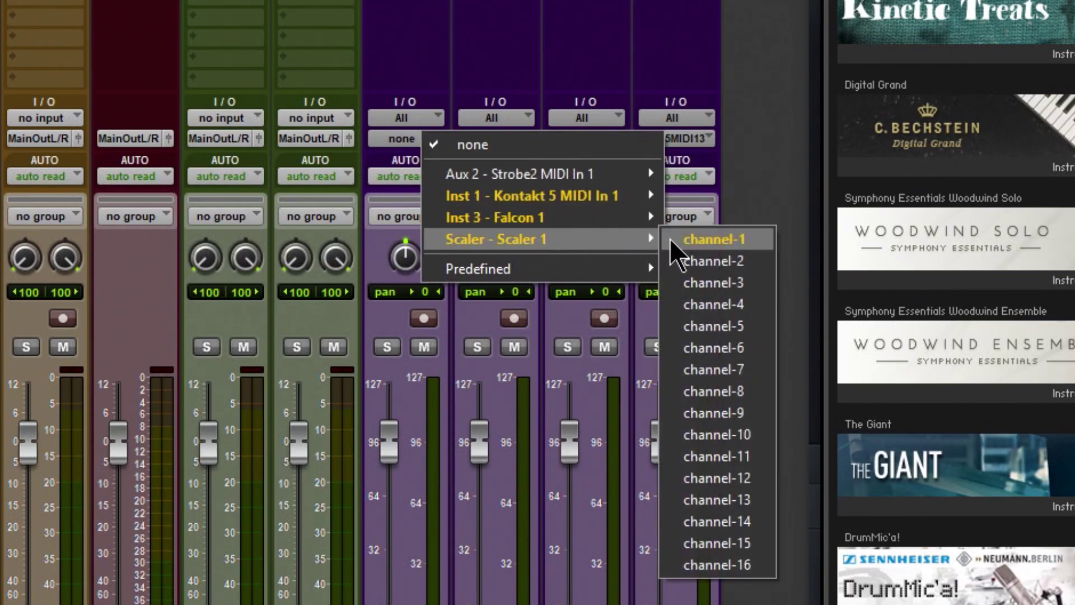
left_click(715, 239)
Step: Bring the Scaler window forward and move it and the Kontakt window aside to uncover the mixer tracks
left_click_drag(669, 55, 636, 60)
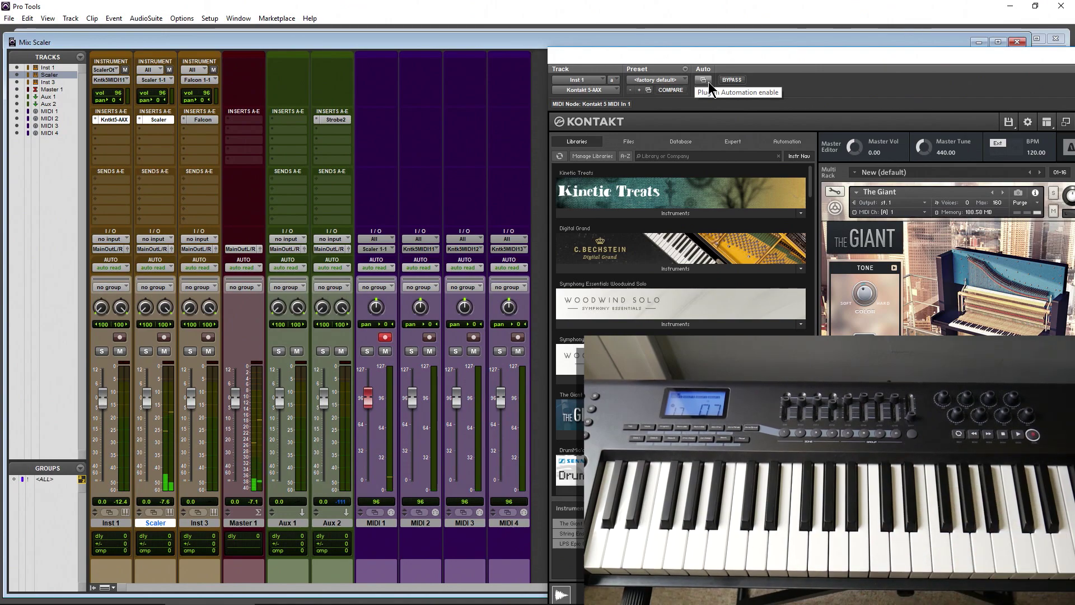
left_click_drag(731, 60, 445, 68)
left_click(959, 97)
left_click_drag(940, 68, 687, 57)
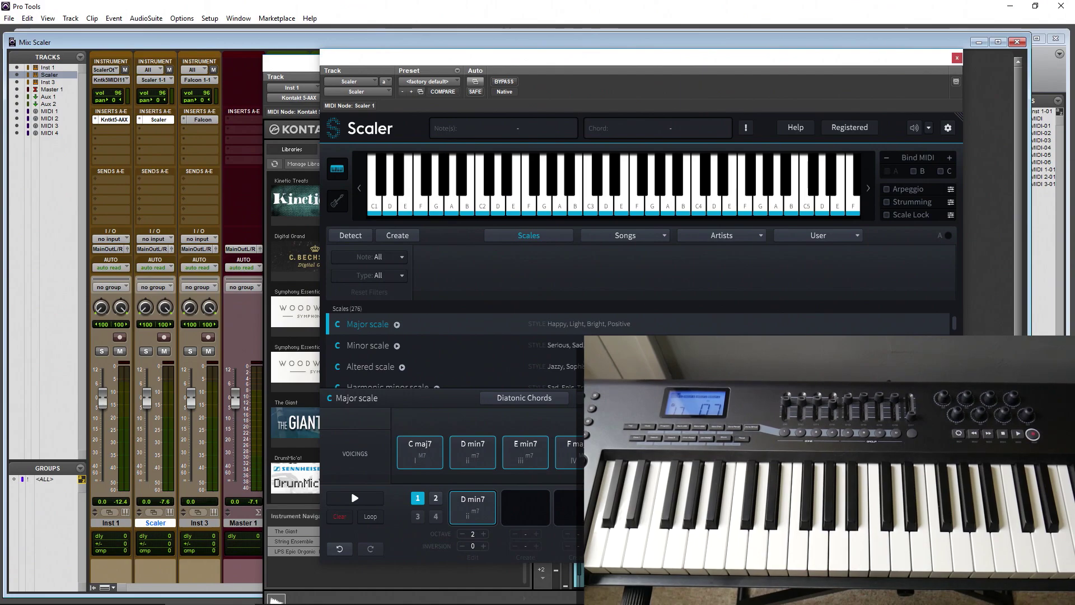
left_click_drag(438, 59, 533, 57)
left_click_drag(350, 54, 564, 66)
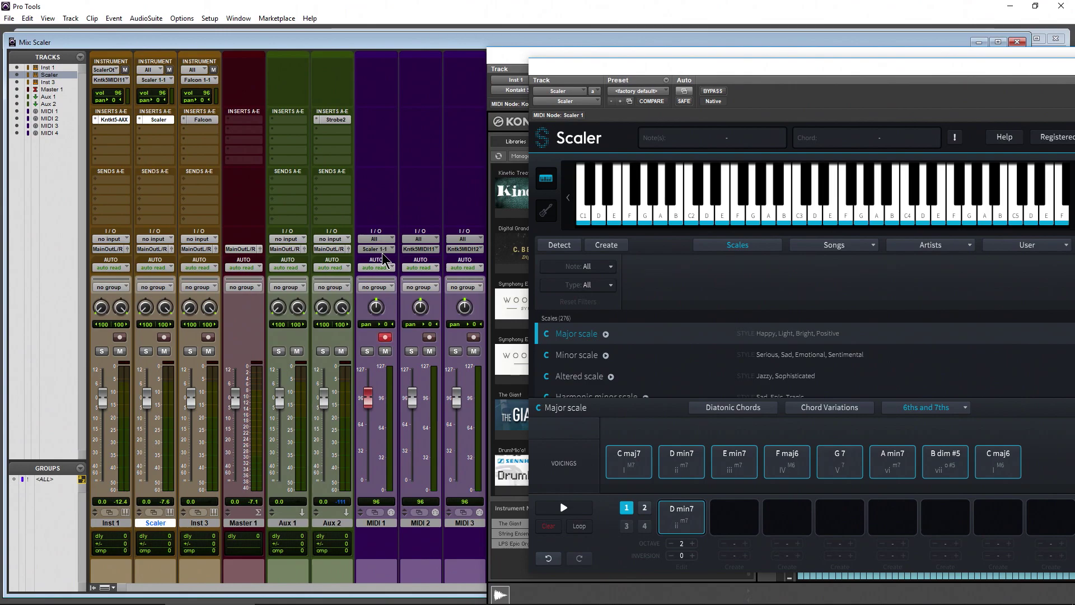
Step: Keep Inst 1's MIDI input on Scaler Out, all channels, review its output choices, and record-enable the track
left_click(111, 72)
mouse_move(168, 119)
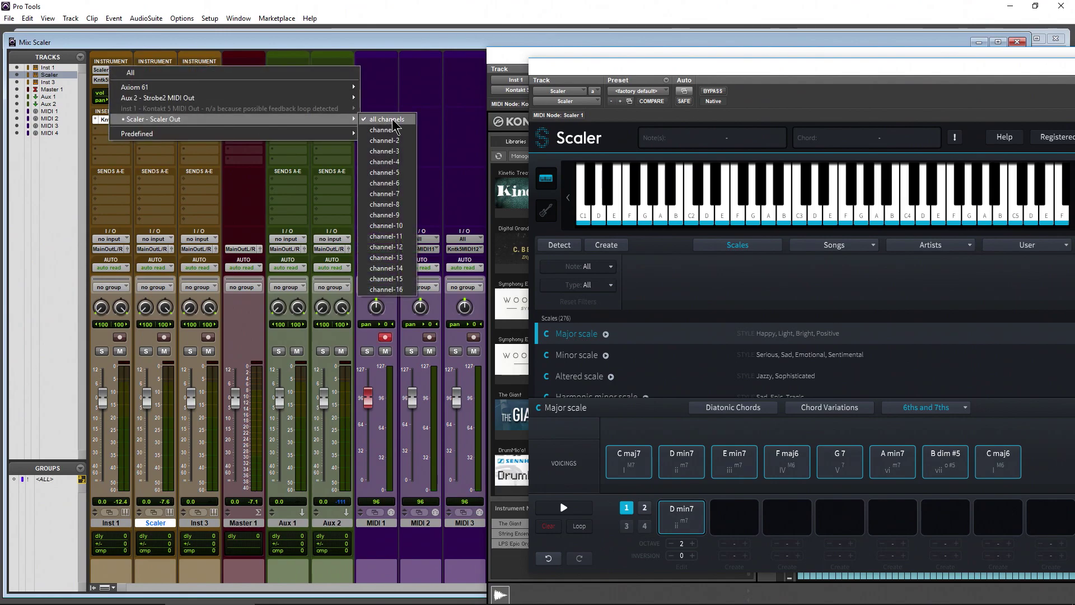
left_click(392, 120)
left_click(120, 80)
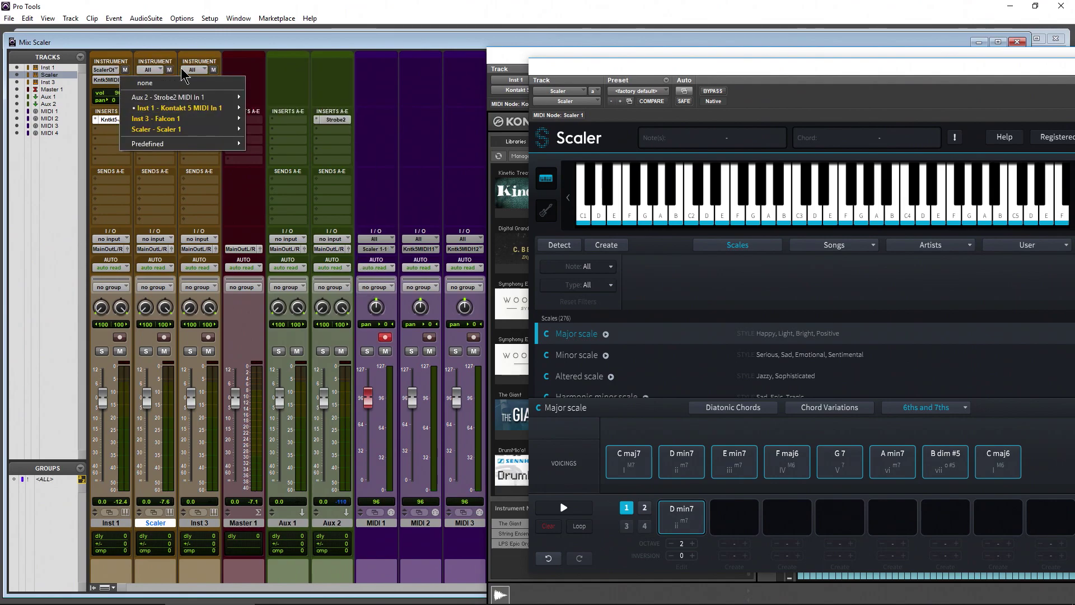
left_click(186, 45)
left_click(120, 338)
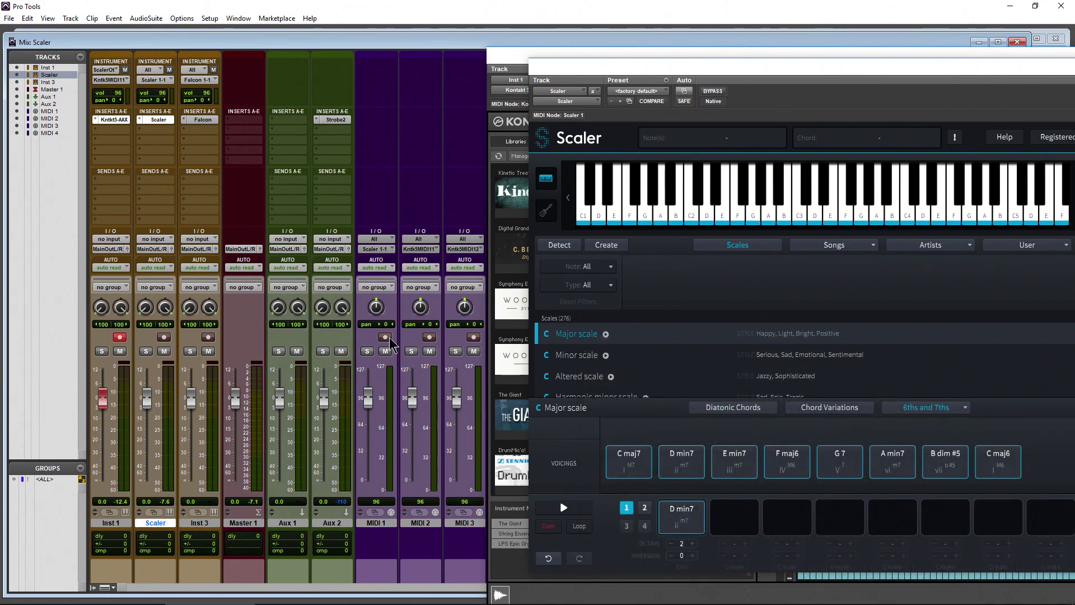
Step: Rename the MIDI 1 track as Scaler MIDI
left_click(378, 524)
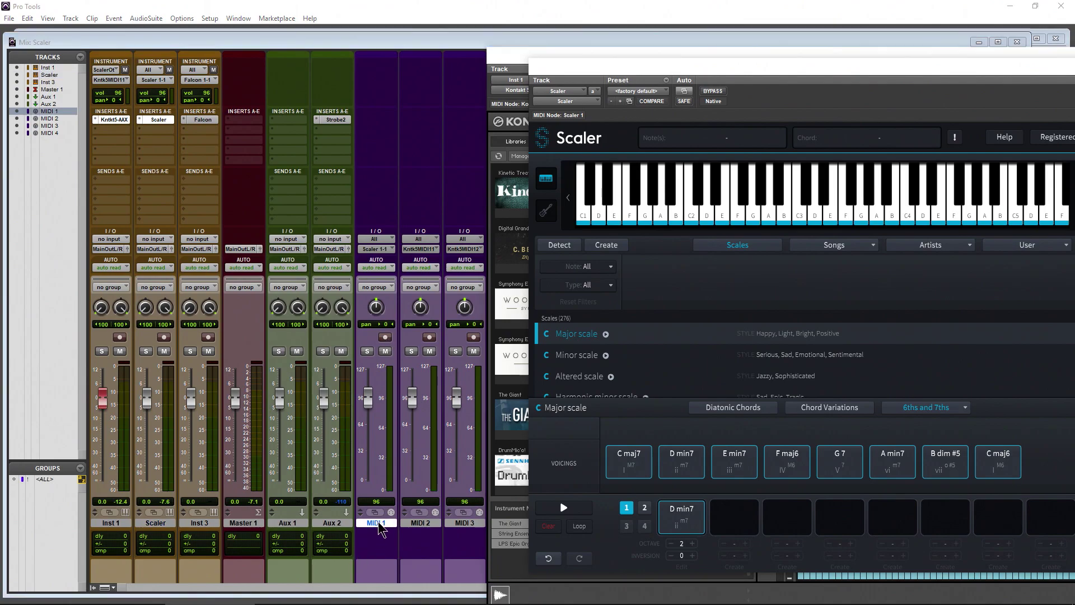
double_click(378, 523)
type("Scaler MIDI")
key("Return")
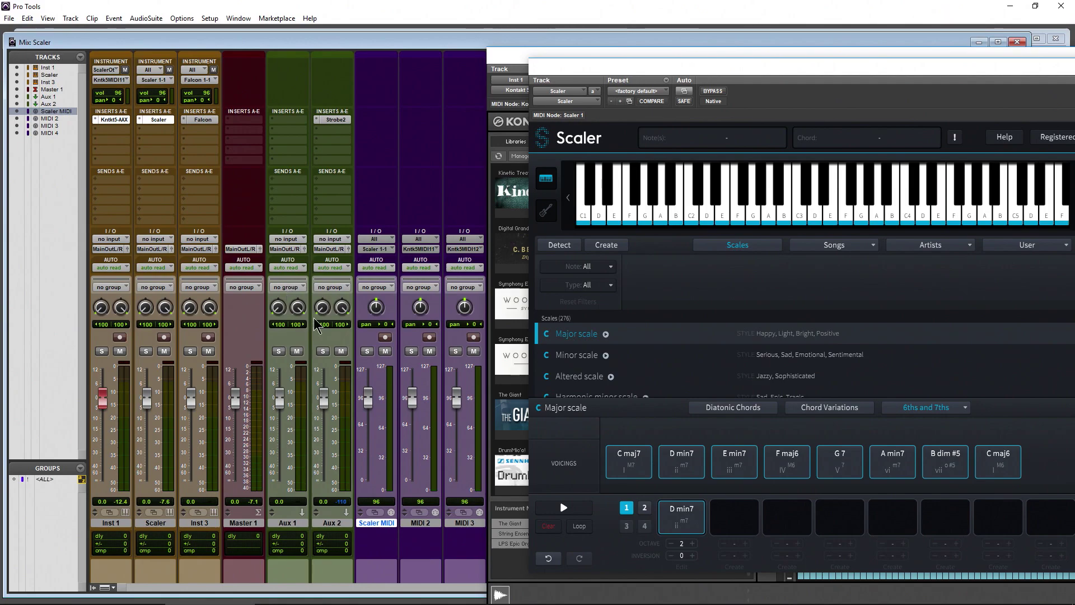
Step: Try record-enabling Scaler MIDI, MIDI 2 and Scaler in turn, finishing with Scaler MIDI armed together with Inst 1
left_click(386, 338)
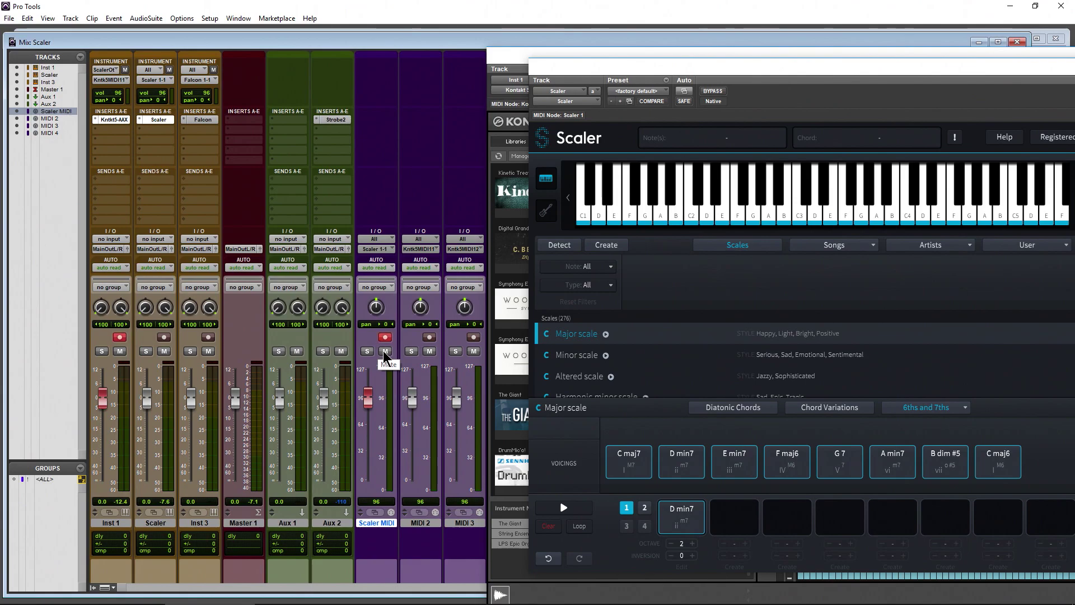
left_click(431, 337)
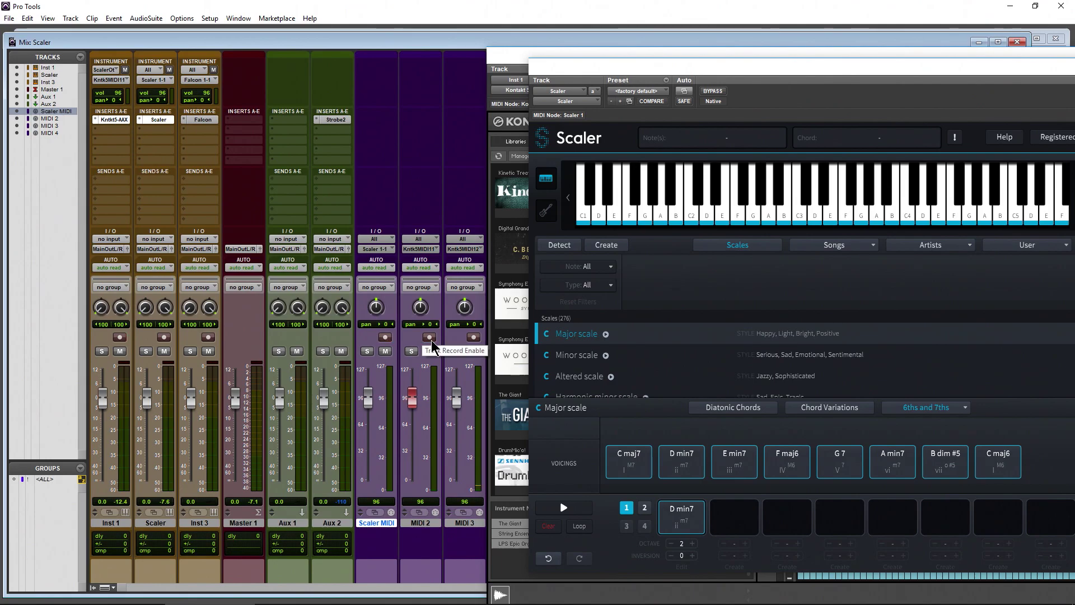
left_click(163, 337)
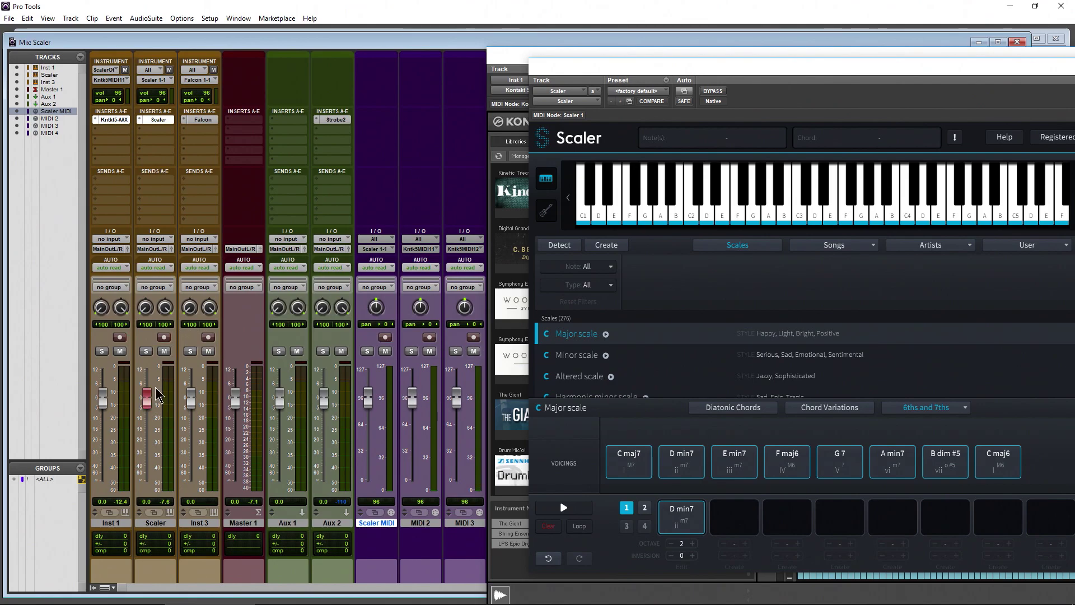
left_click(385, 338)
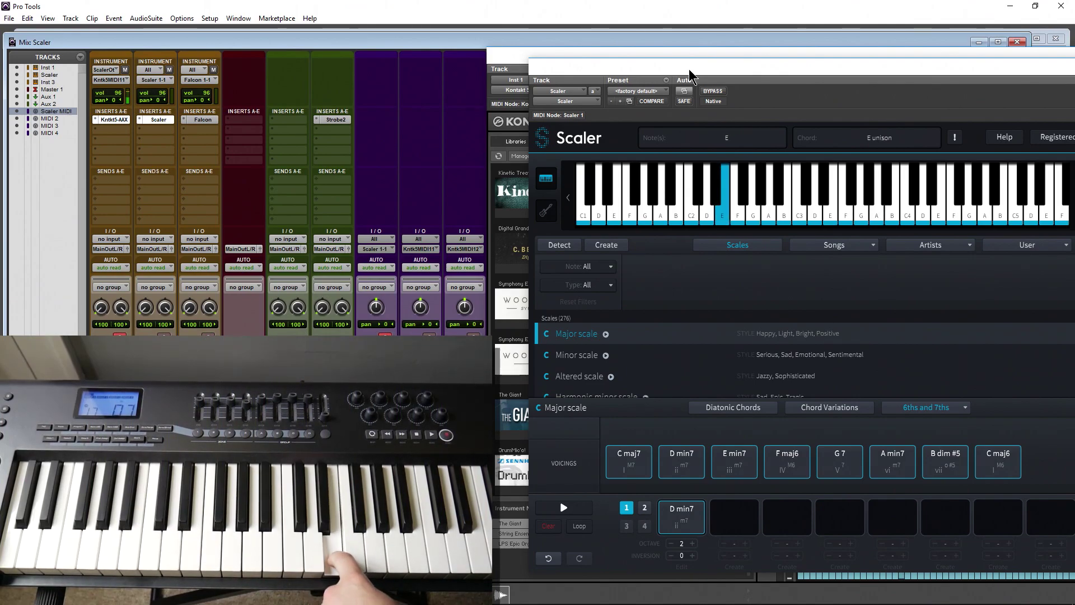
Step: Move the Scaler window clear of Kontakt and the instrument tracks, and audition the E min7, F maj6 and C maj7 voicings
left_click_drag(690, 74, 204, 62)
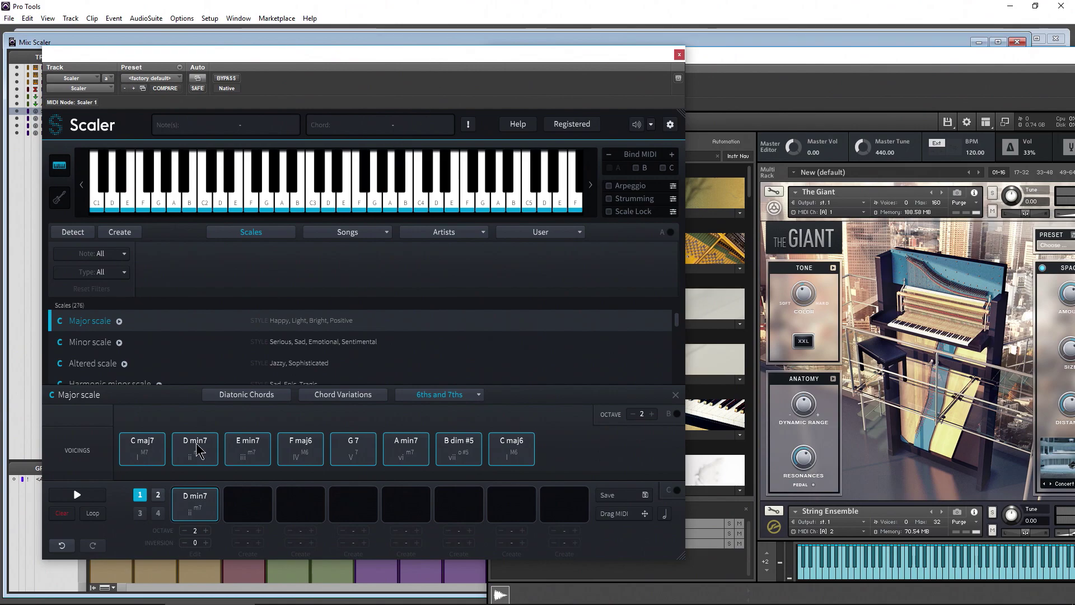
left_click_drag(258, 54, 479, 38)
left_click(468, 434)
left_click(468, 434)
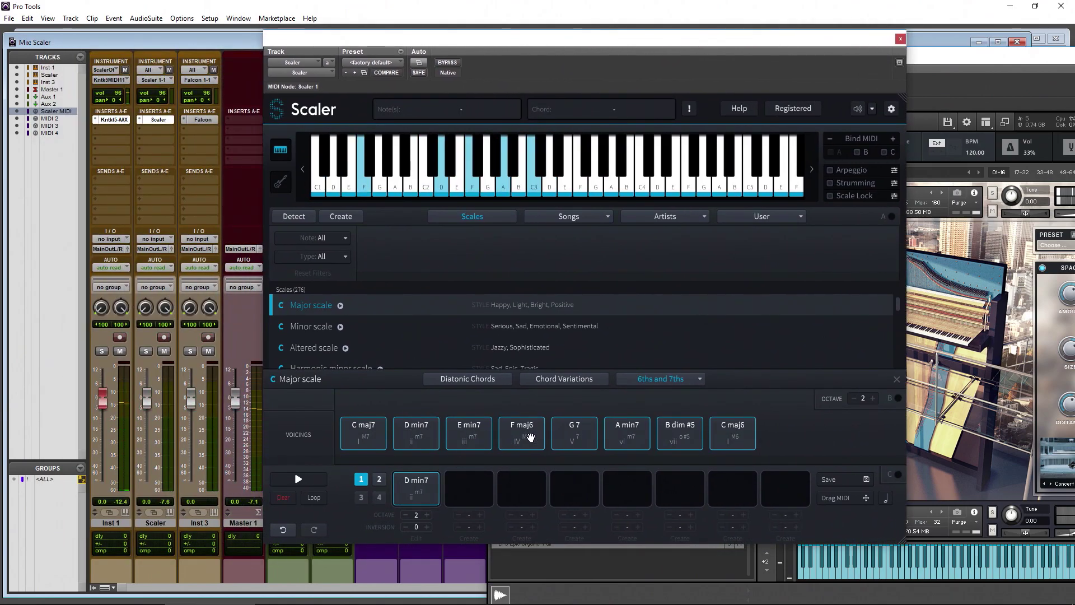
left_click(376, 438)
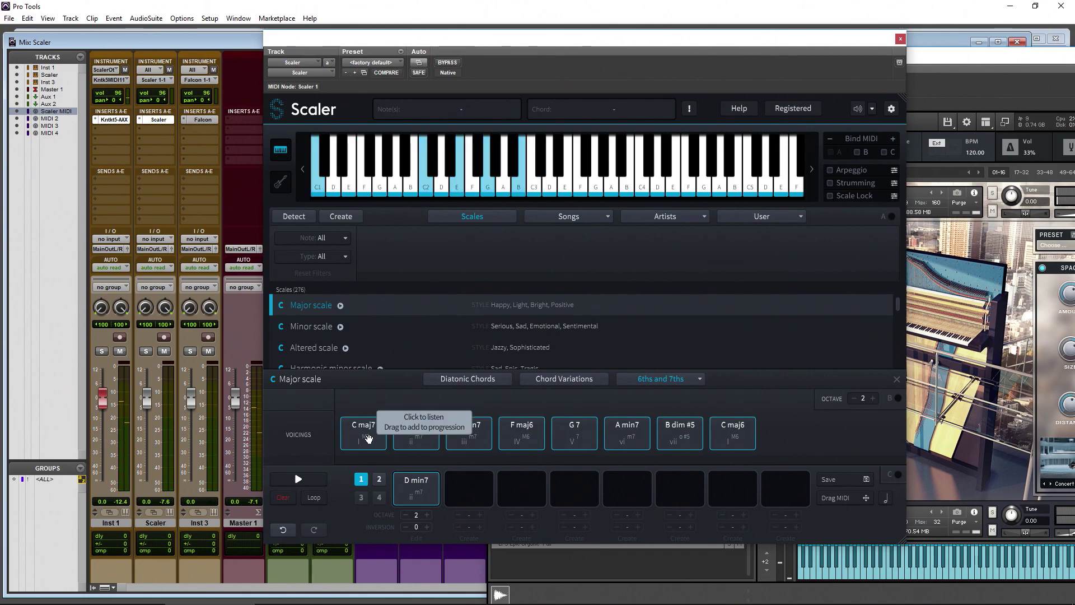
Step: Load the 50's song chord set in Scaler and audition its C maj, E min, A min and A min7 chords
left_click(569, 217)
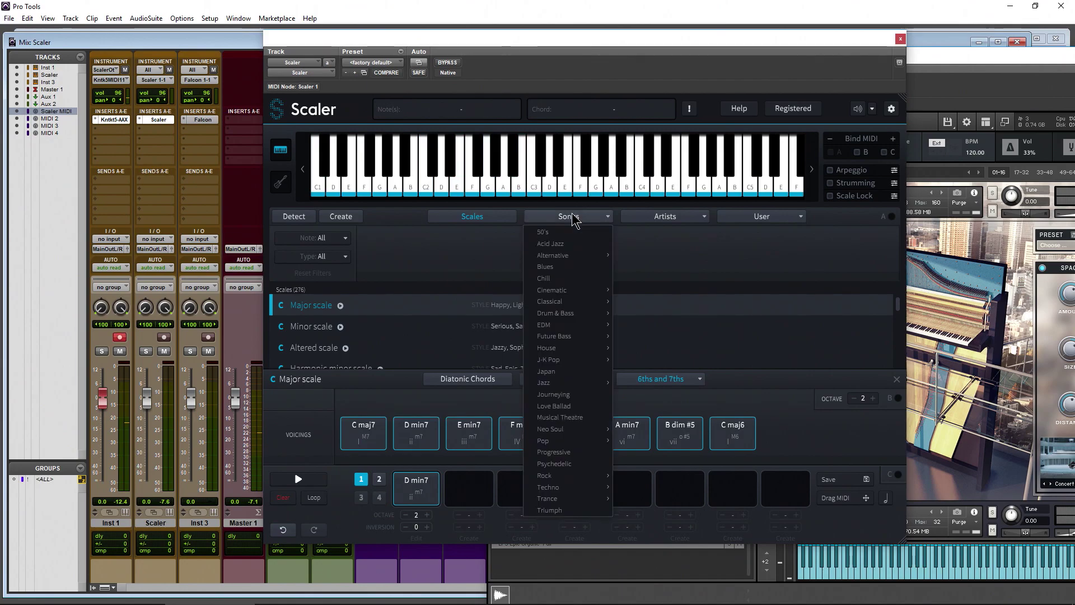
left_click(577, 233)
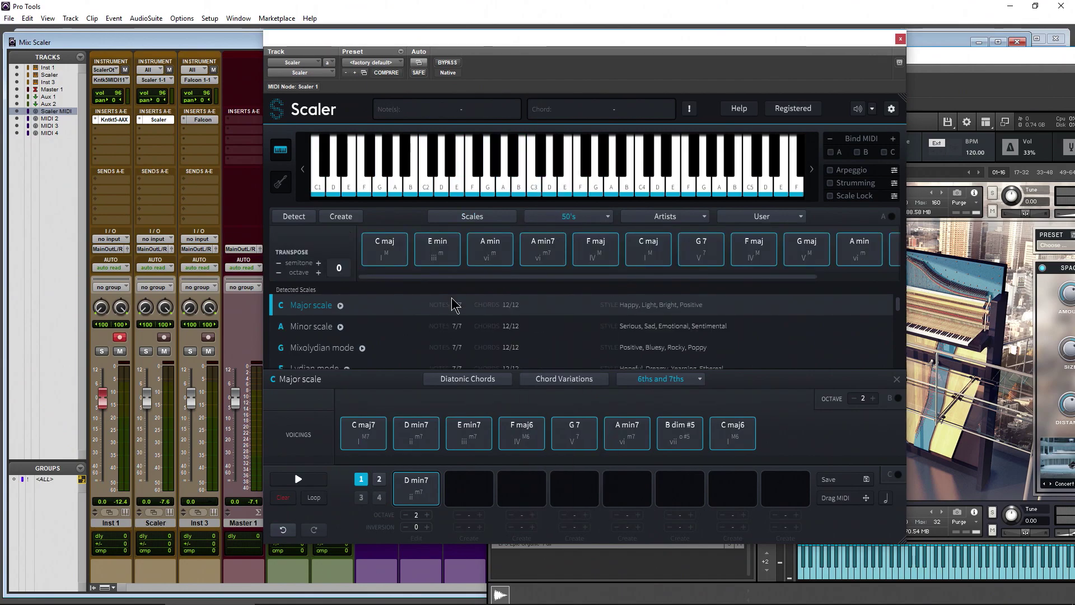
left_click(382, 253)
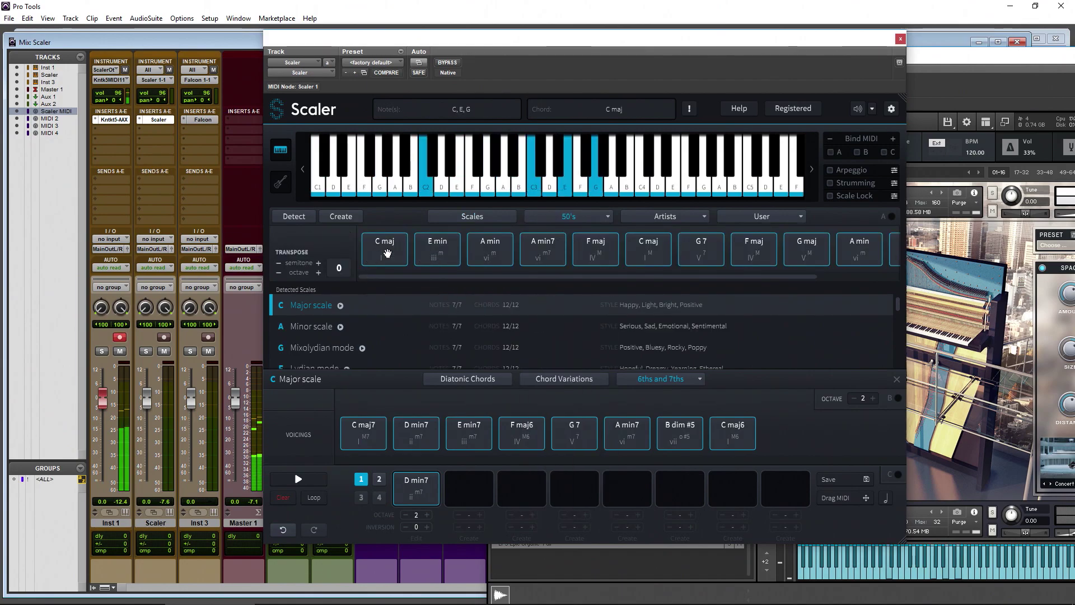
left_click(427, 255)
left_click(487, 246)
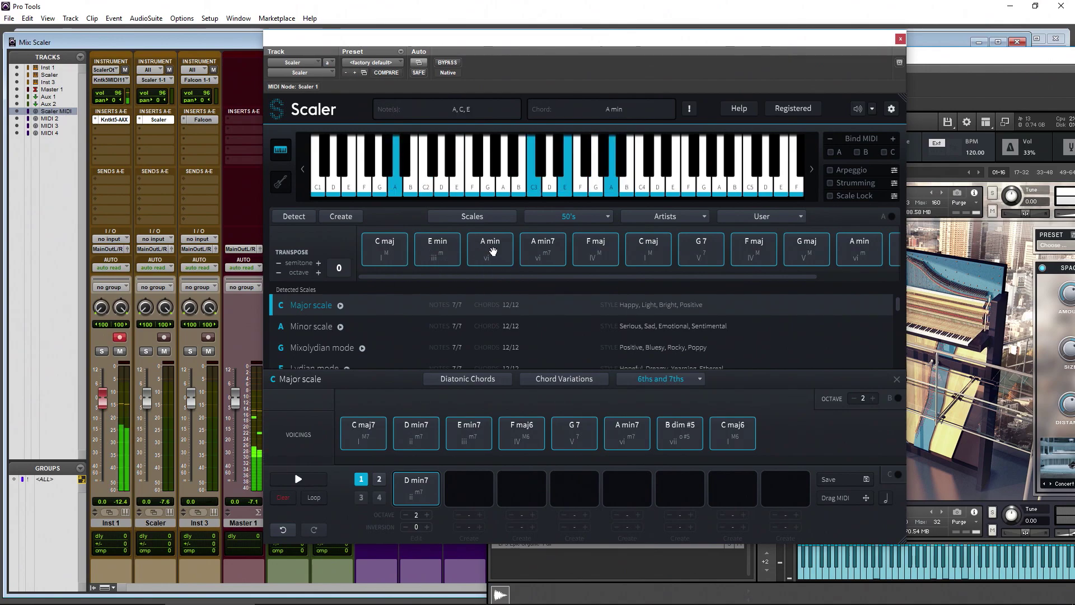
left_click(534, 246)
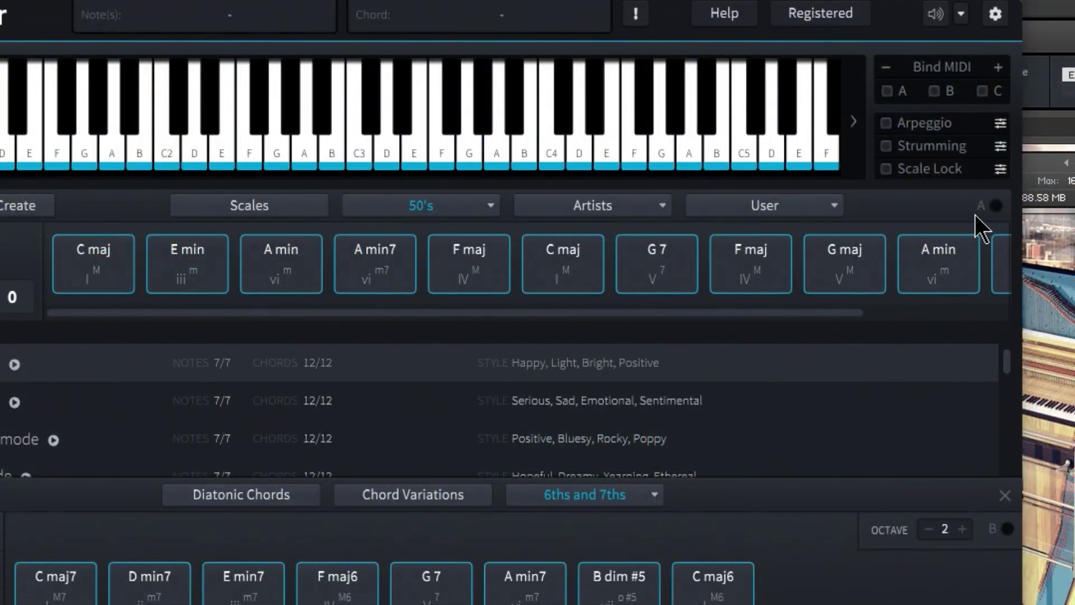
Step: Try binding MIDI to Scaler's section A, switch the binding to section B, and enable Arpeggio, opening its options
left_click(894, 93)
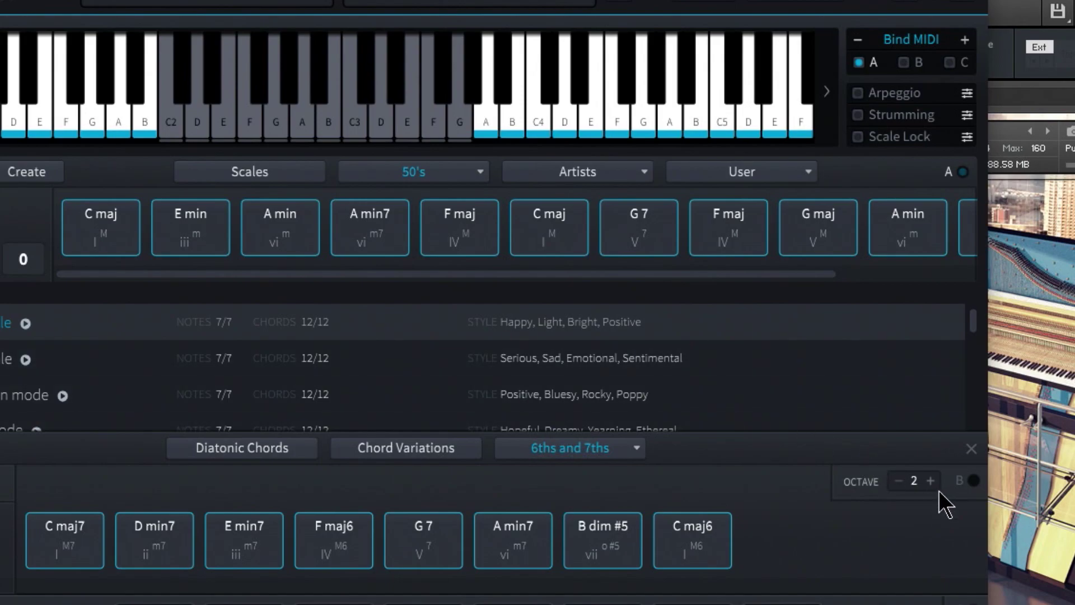
left_click(903, 62)
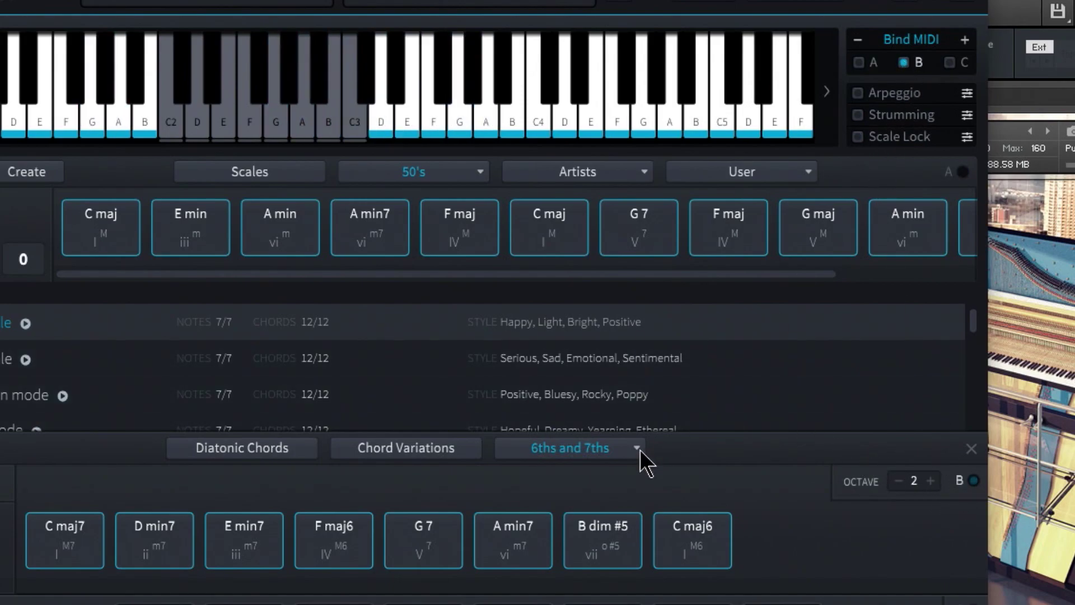
left_click(353, 515)
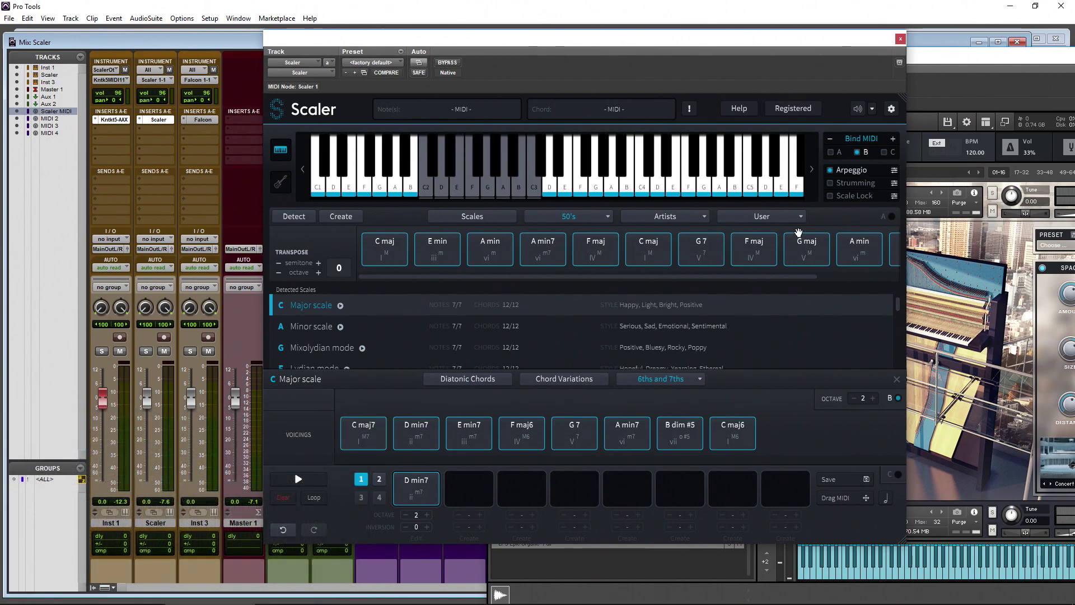
left_click(894, 171)
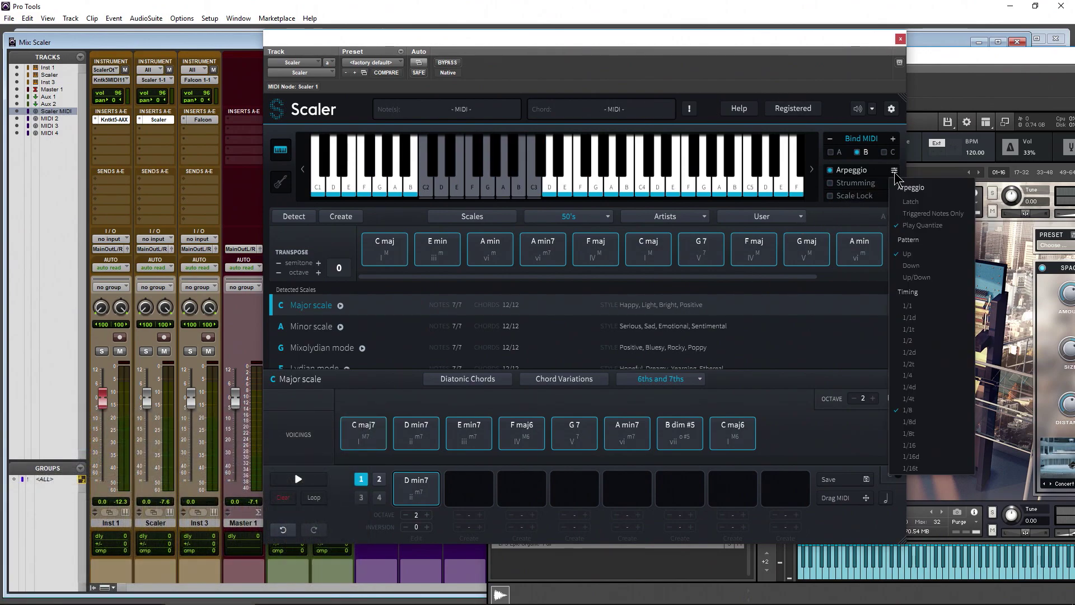
Step: Select the A Minor scale with Scale Lock enabled and set its chord voicings to Voicing 1
left_click(825, 330)
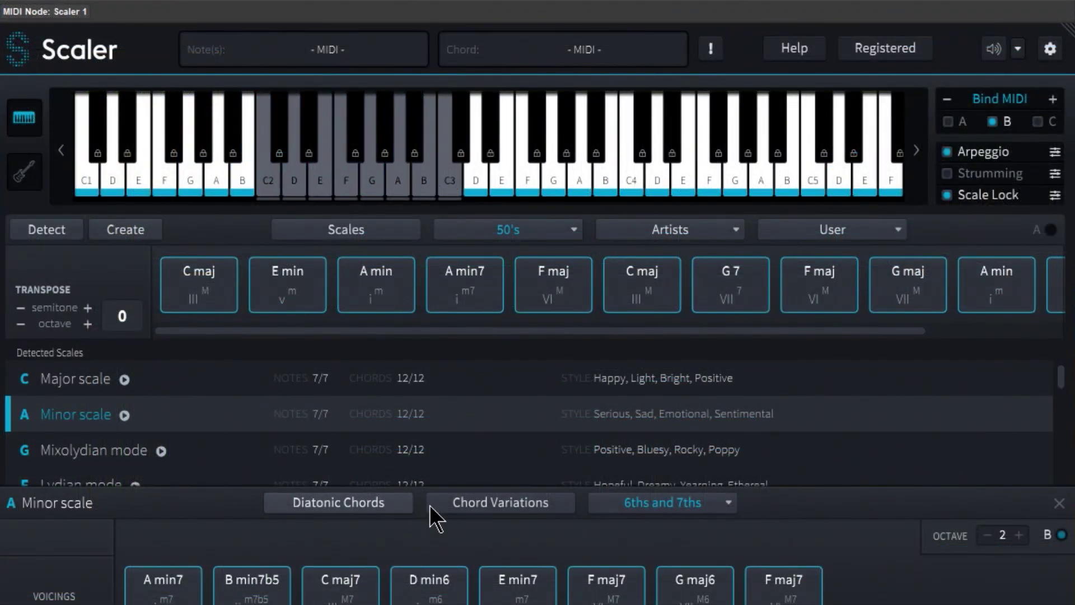
left_click(617, 500)
left_click(640, 532)
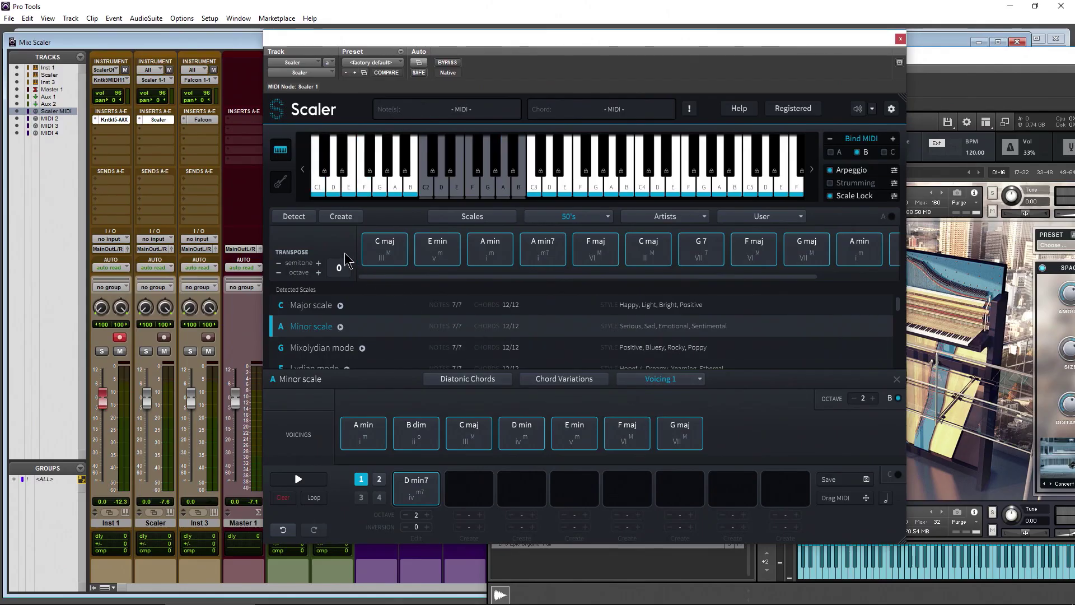
Step: Run Scaler's Detect analysis on notes played from the keyboard, clear the detected chords and stop the analysis
left_click(297, 217)
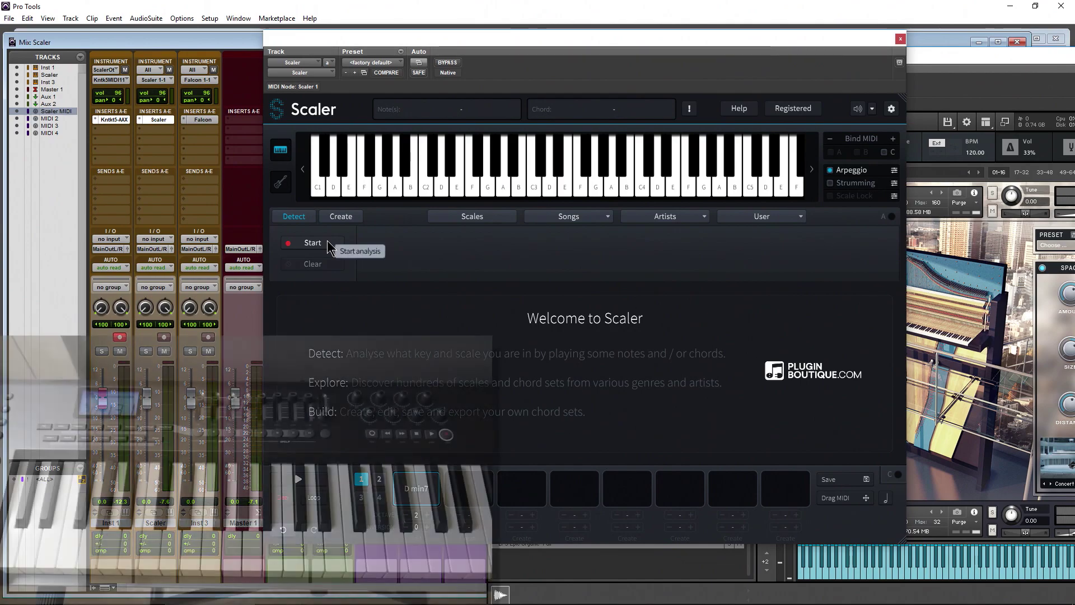
left_click(327, 241)
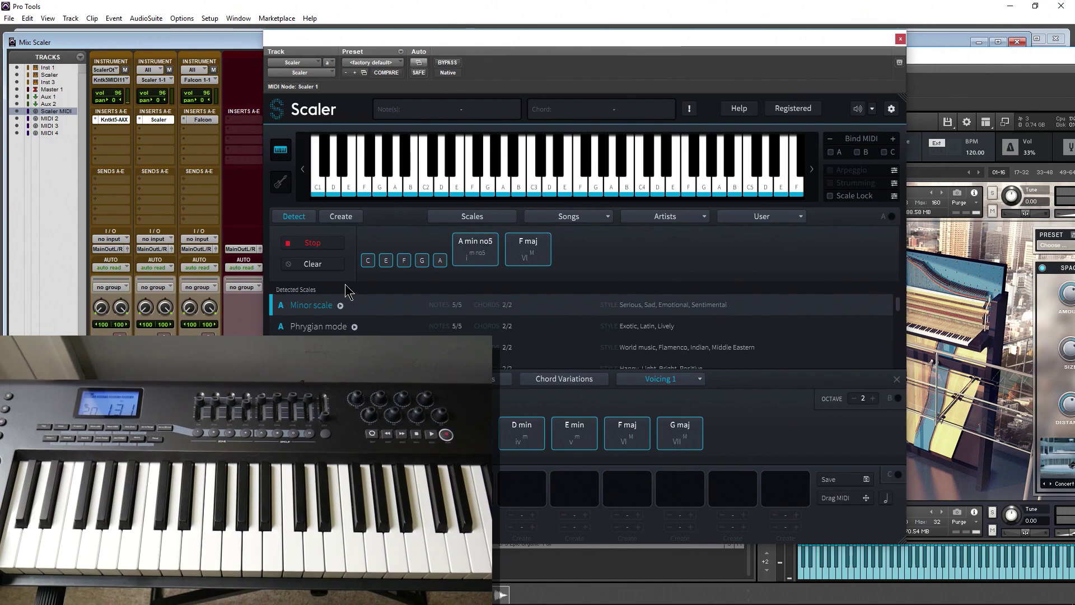
left_click(327, 265)
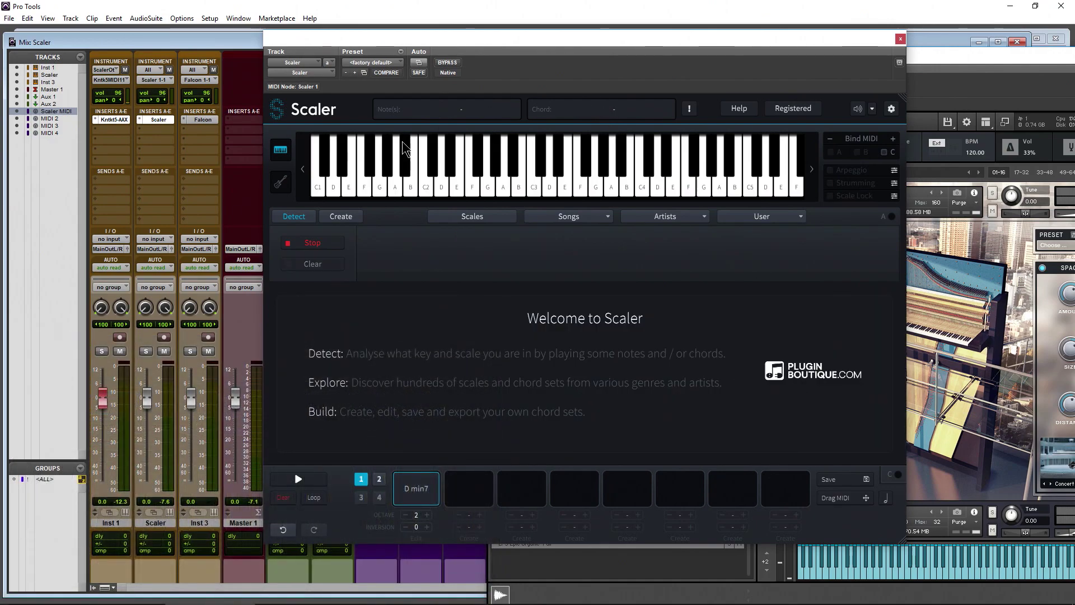
left_click(300, 245)
Step: Rearrange the Scaler and Kontakt windows, scroll through Kontakt's instrument rack, and move Kontakt off the mixer's MIDI tracks
left_click_drag(681, 44, 550, 40)
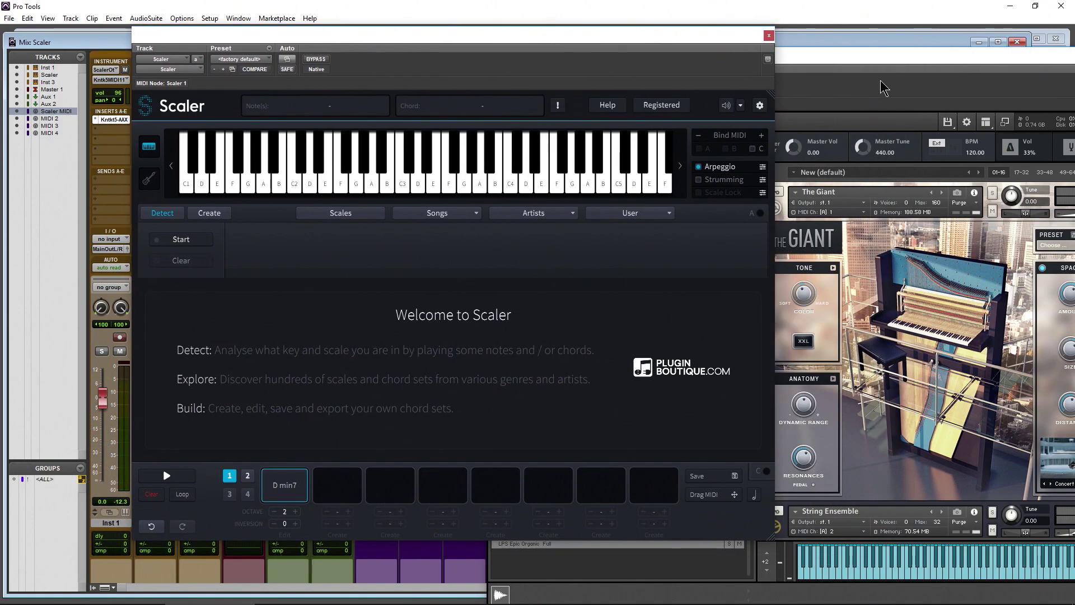
left_click(905, 62)
left_click_drag(905, 62, 735, 43)
left_click_drag(954, 220, 940, 335)
left_click_drag(287, 40, 618, 68)
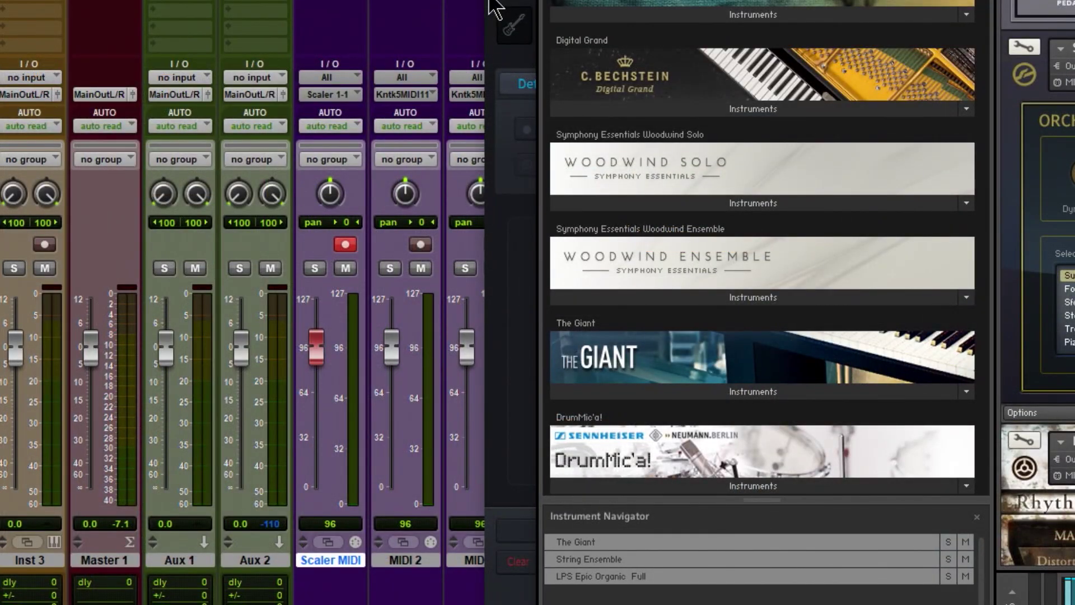
Step: Set the Scaler MIDI track's input to Axiom 61, all channels
key("shift+r")
left_click(340, 77)
mouse_move(384, 106)
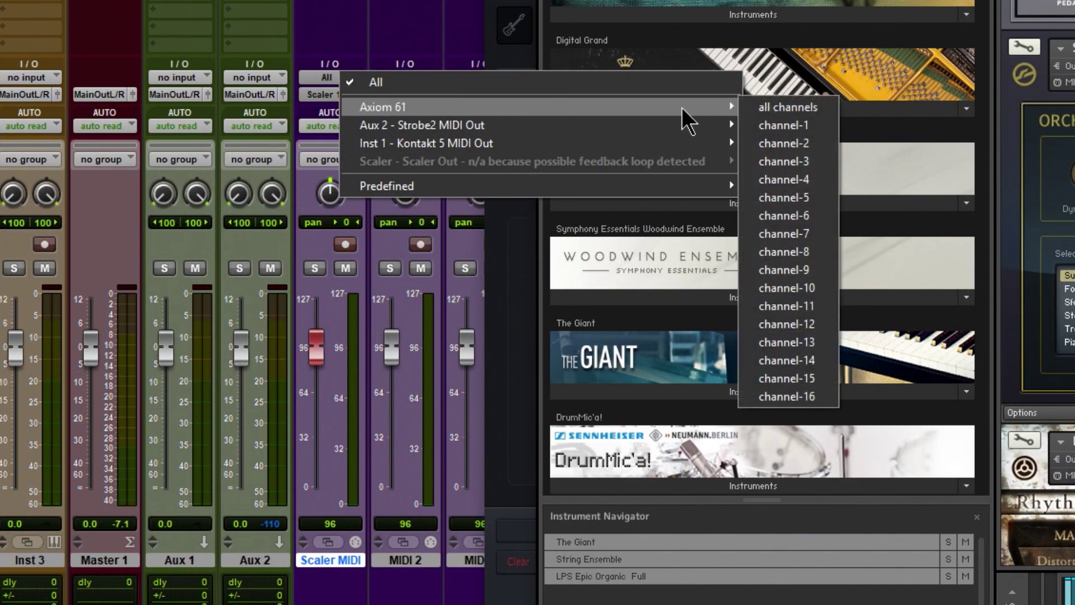
left_click(788, 112)
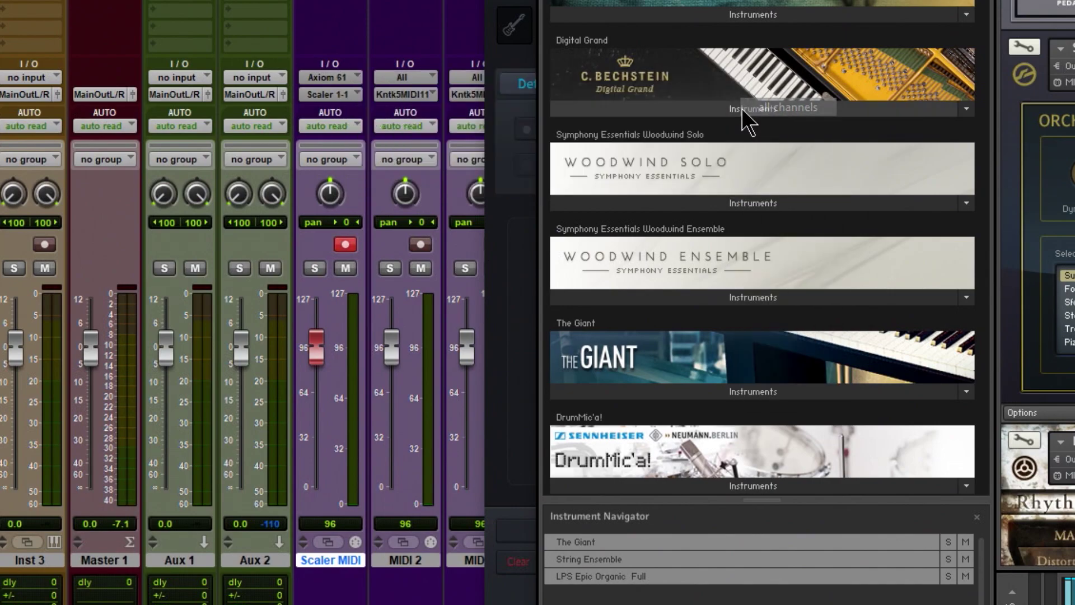
Step: Set the Scaler MIDI track's input to All and its output to Scaler 1, channel-1
left_click(354, 76)
left_click(358, 79)
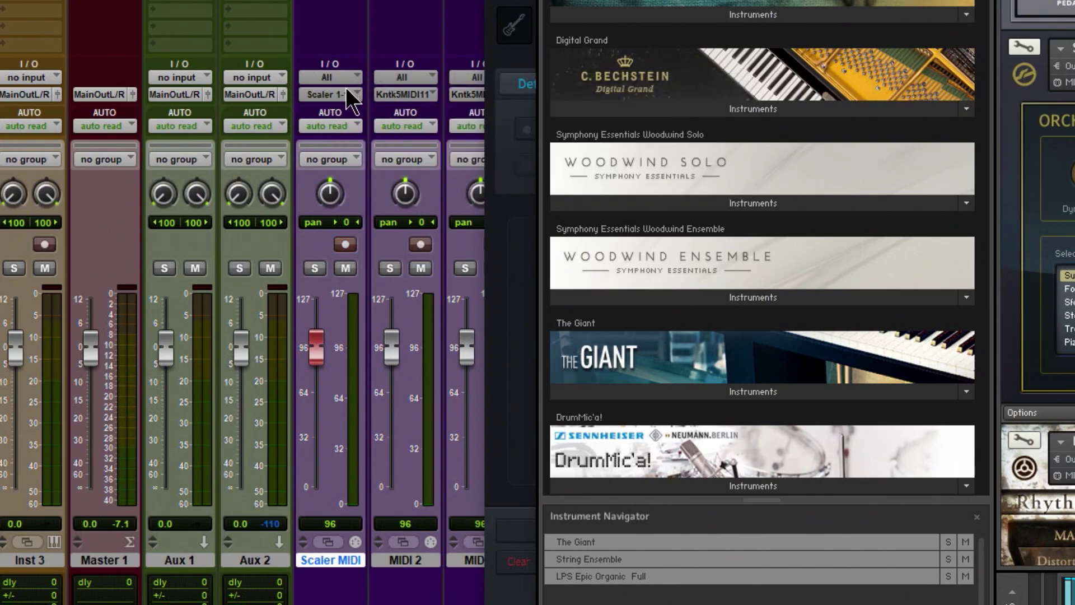
left_click(346, 90)
mouse_move(432, 178)
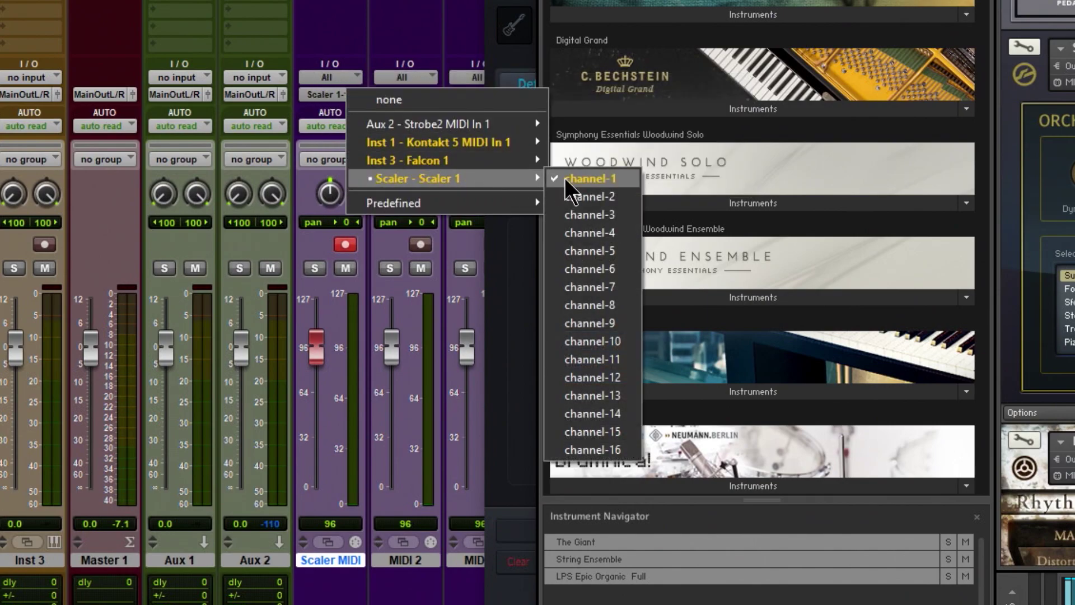
left_click(567, 180)
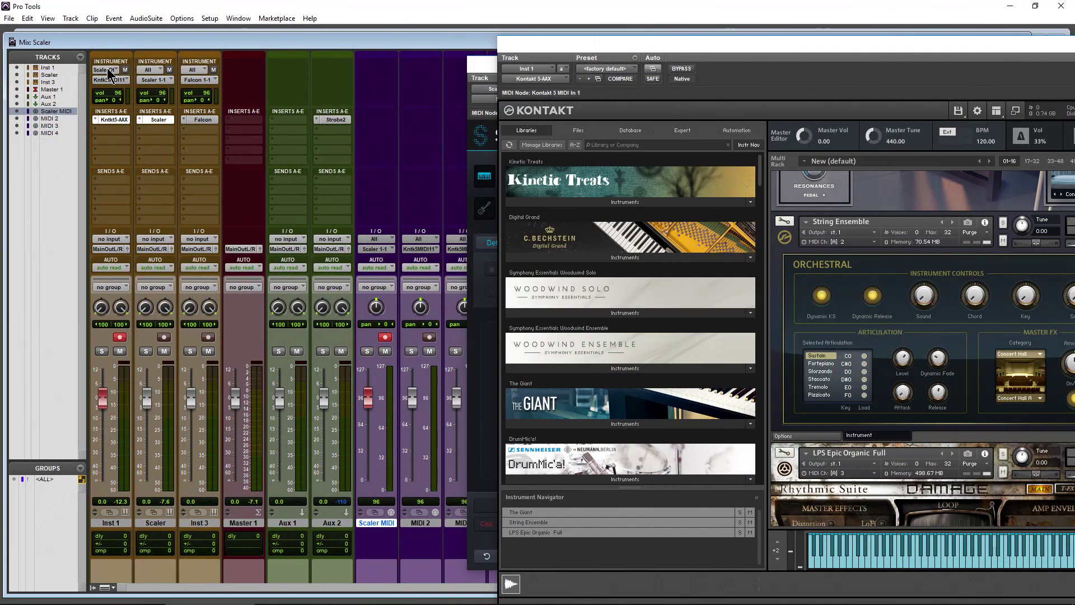
Step: Set Inst 1's MIDI input to Scaler Out, all channels, and its MIDI output to Kontakt 5 MIDI In 1, channel-2
left_click(108, 71)
left_click(431, 250)
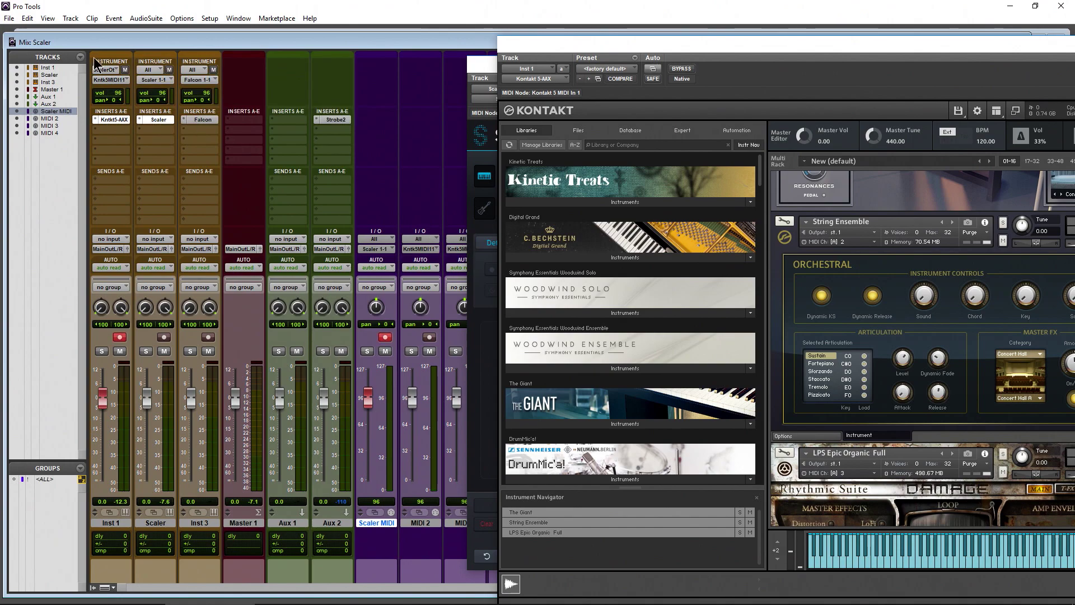
left_click(106, 71)
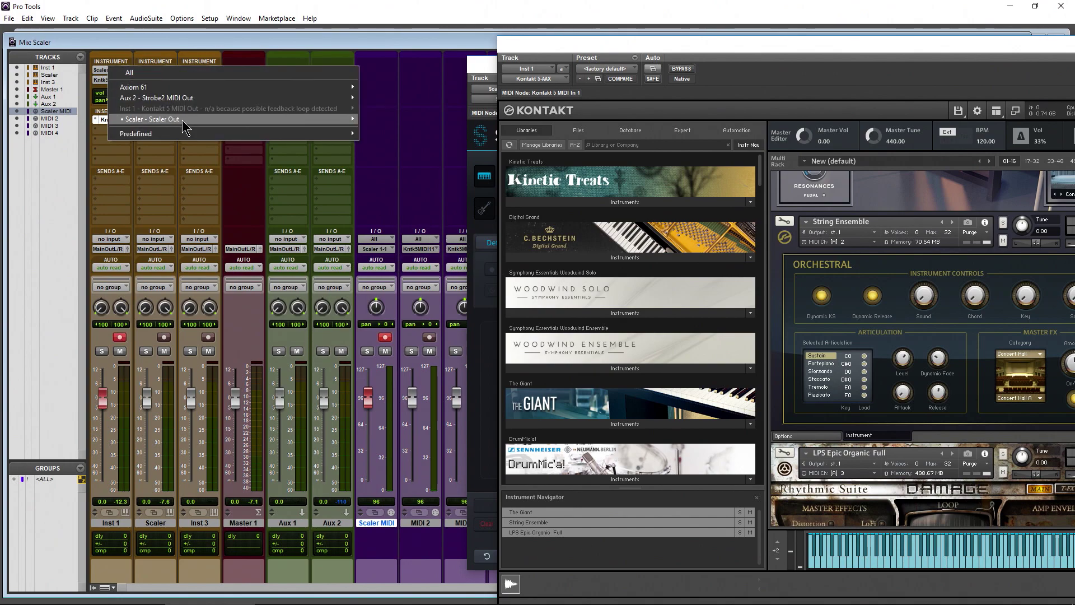
left_click(372, 119)
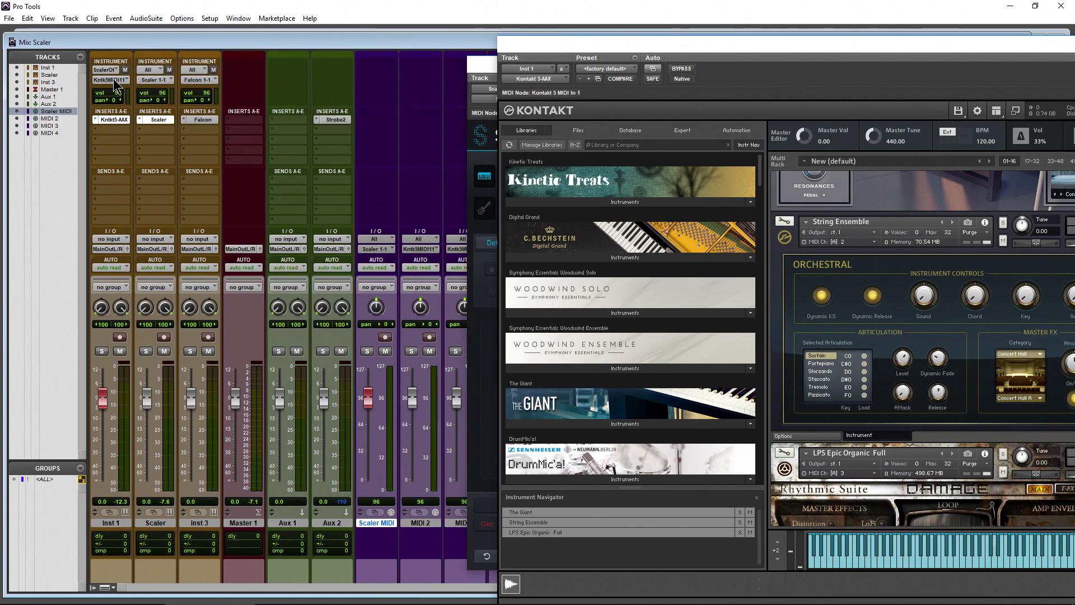
left_click(124, 81)
mouse_move(213, 107)
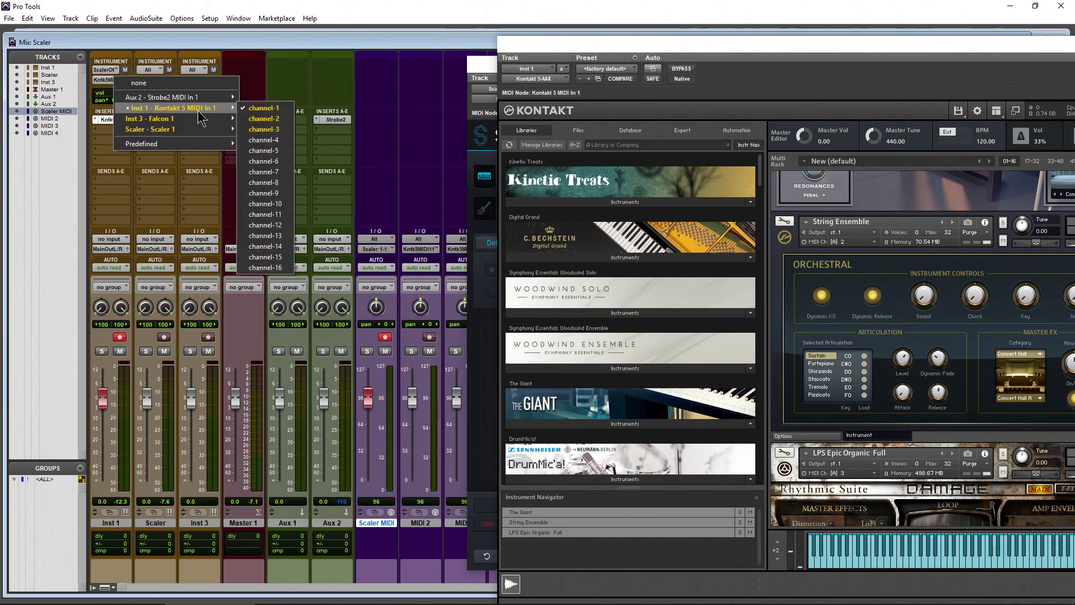
left_click(256, 124)
Step: Rearrange the Kontakt and Scaler windows so that both sit clear of the mixer's instrument and aux tracks
left_click_drag(763, 55, 459, 50)
left_click_drag(885, 65, 809, 57)
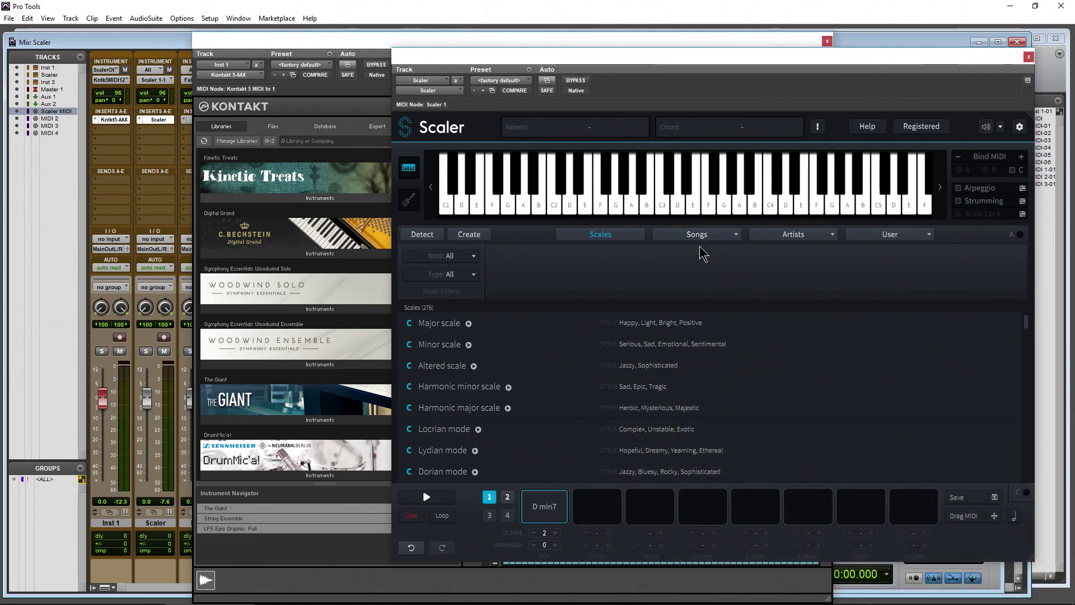
left_click_drag(371, 41, 348, 41)
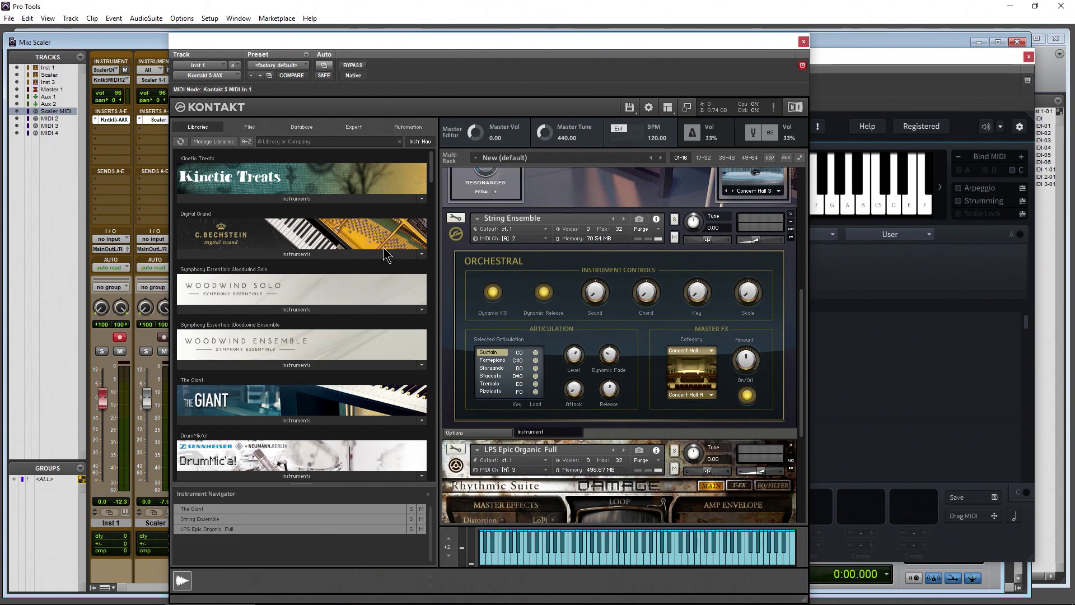
left_click_drag(595, 43, 942, 51)
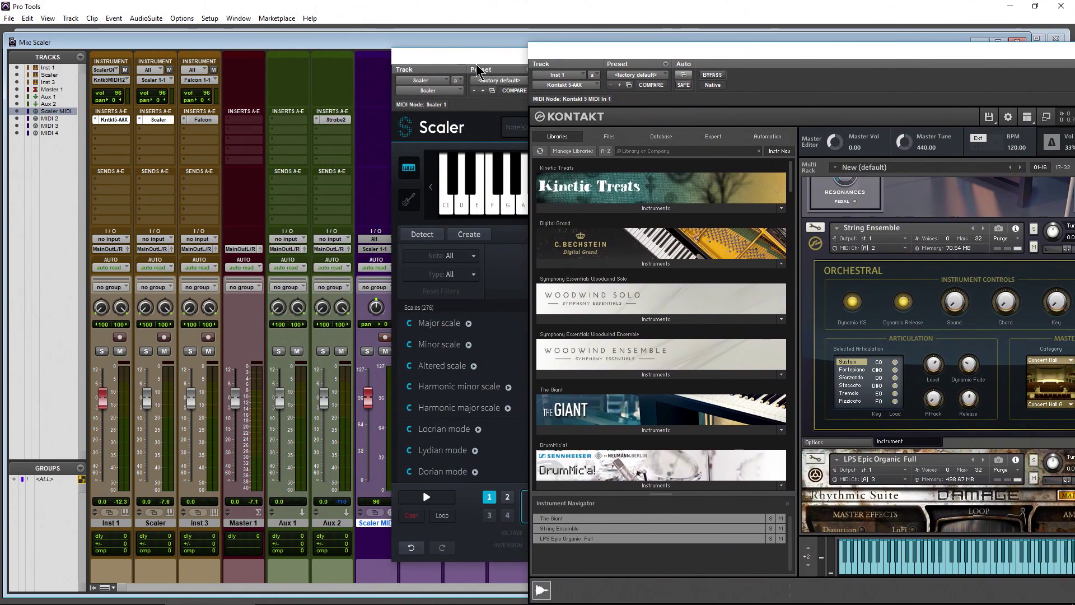
left_click_drag(476, 58, 566, 64)
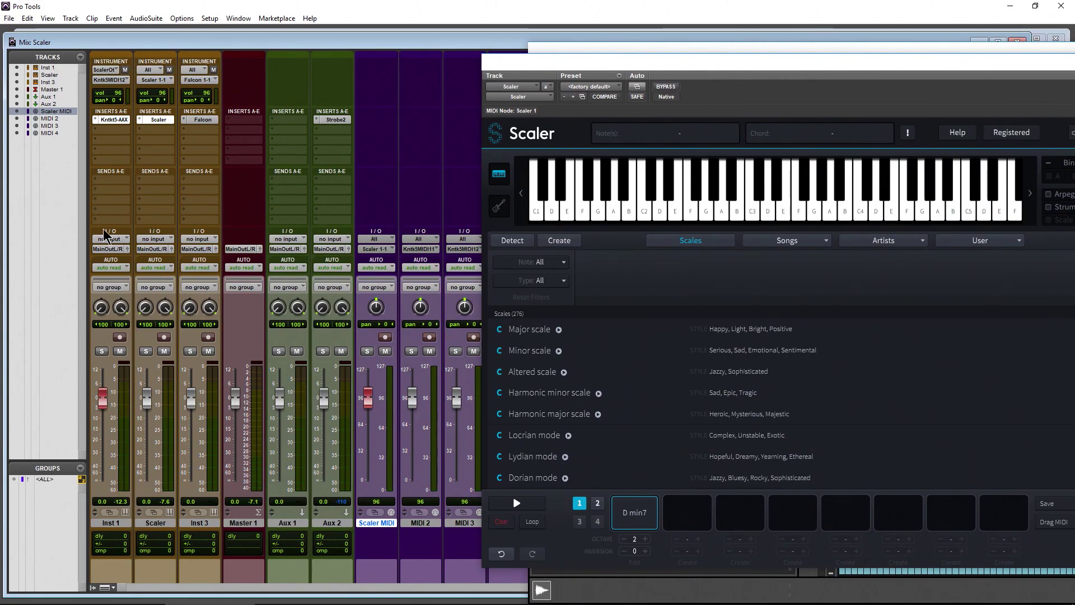
Step: Turn off record enable on the Scaler MIDI track and play C2 and A1 on Scaler's on-screen keyboard
left_click(386, 337)
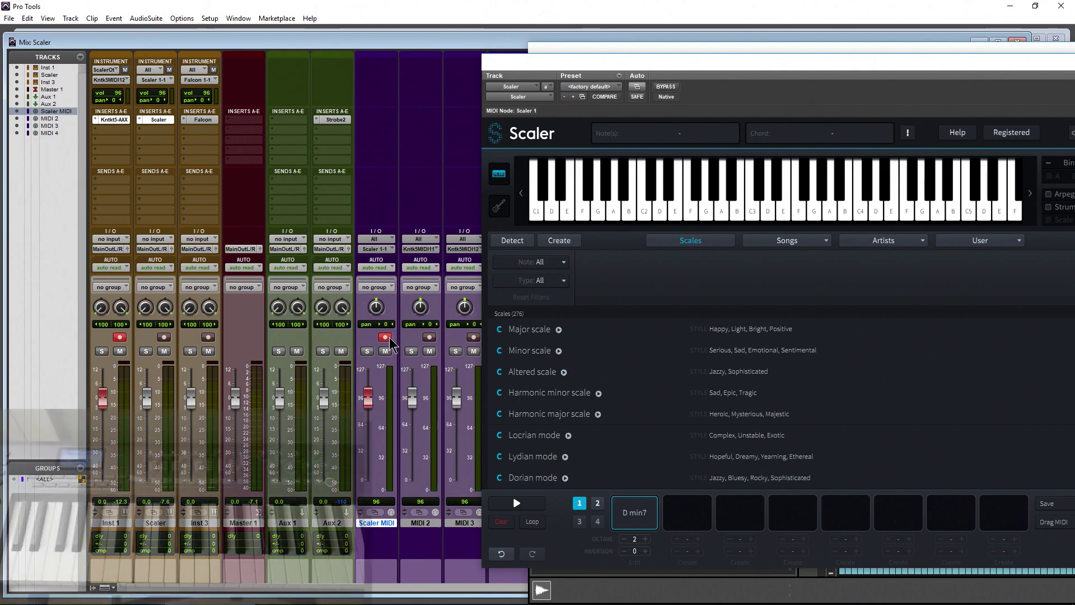
left_click_drag(640, 72, 481, 63)
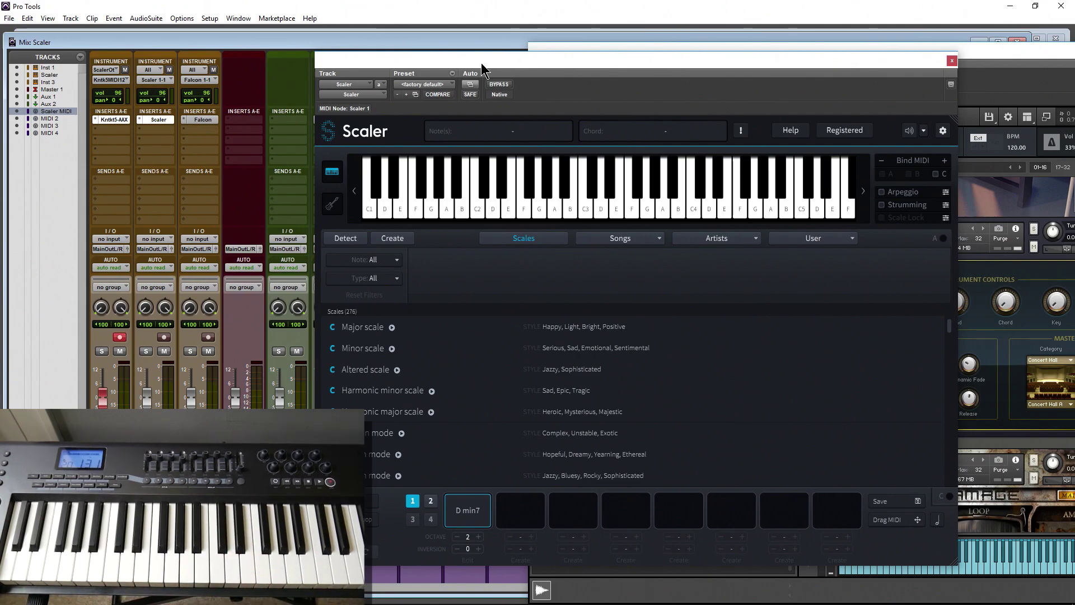
left_click(472, 213)
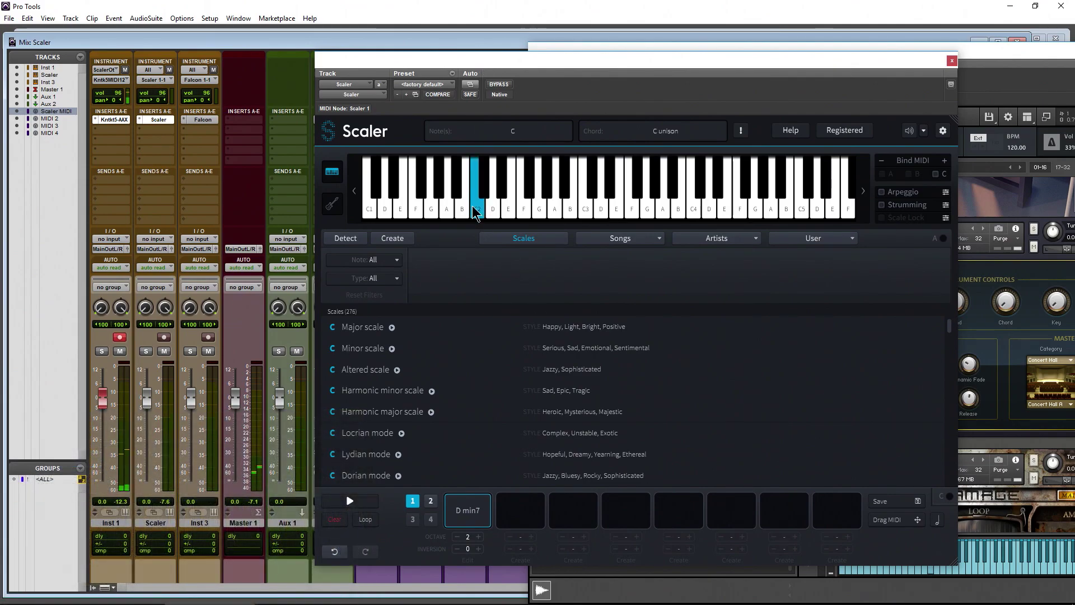
left_click(448, 212)
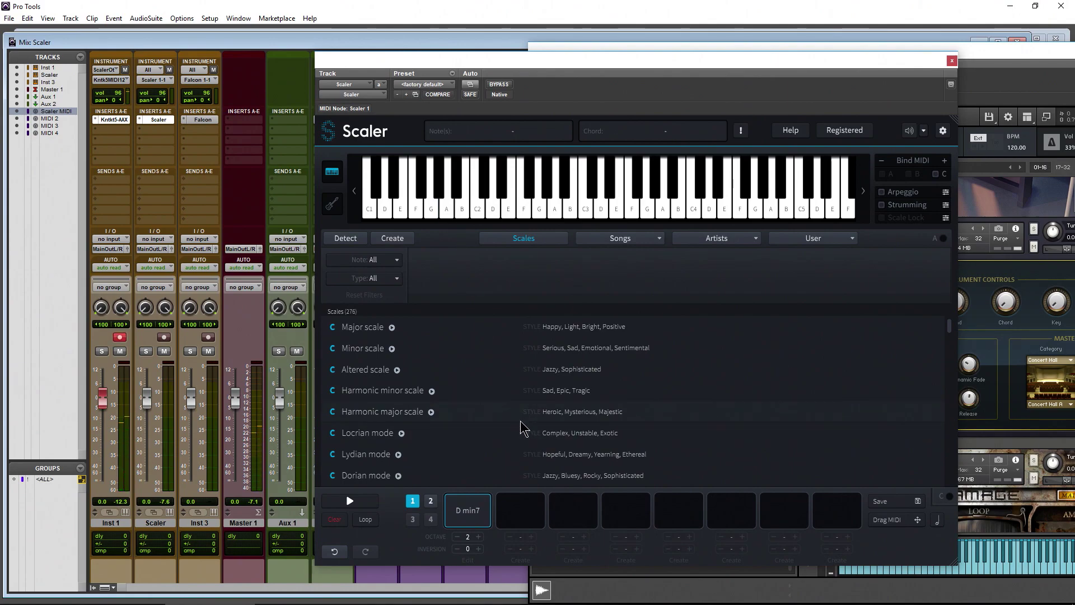
Step: Review the MIDI input and output assignments of the Inst 1 track
left_click(112, 72)
mouse_move(339, 136)
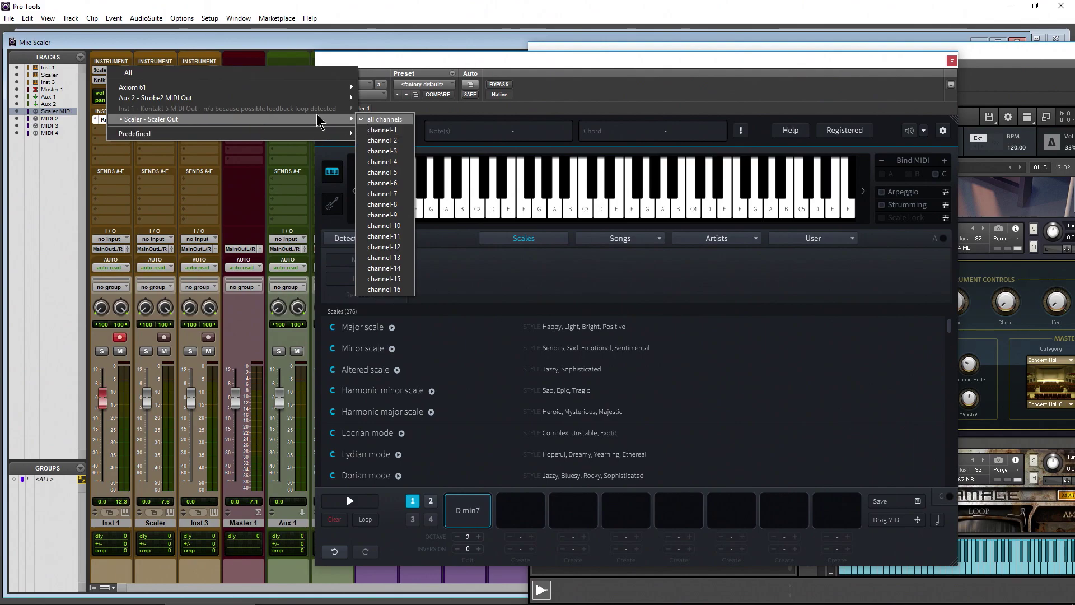
left_click(102, 80)
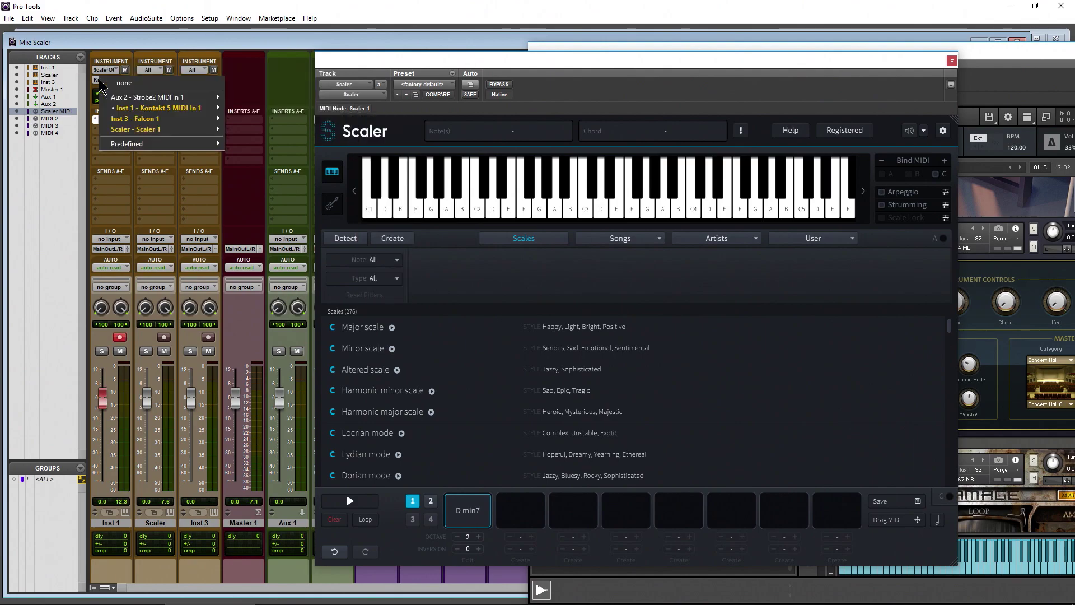
left_click(173, 108)
Step: Toggle record enable on the Inst 1 track and leave it disarmed
left_click(119, 337)
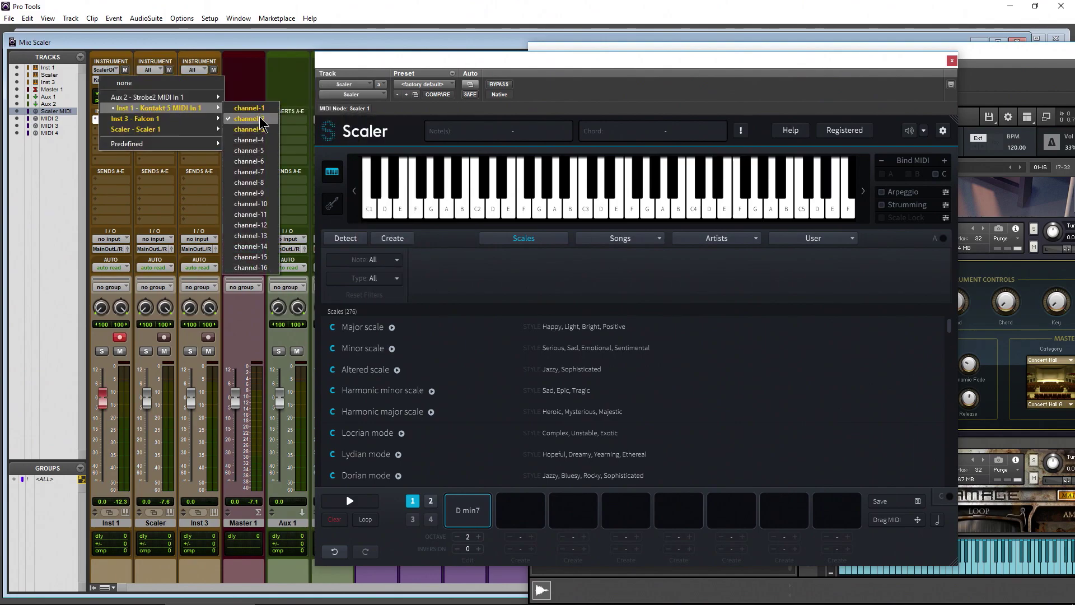
left_click(118, 338)
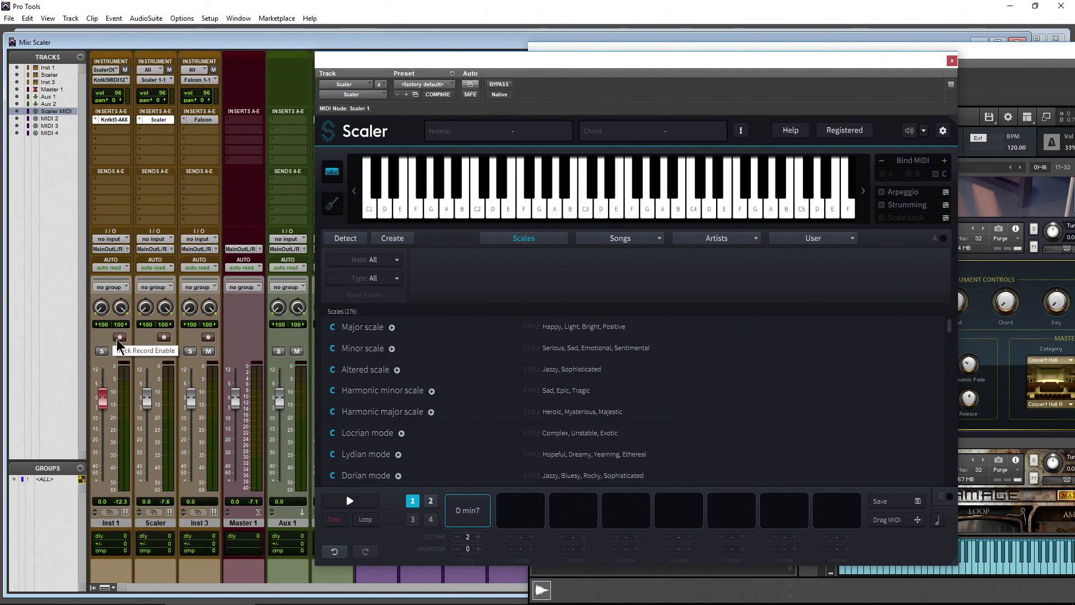
left_click(118, 340)
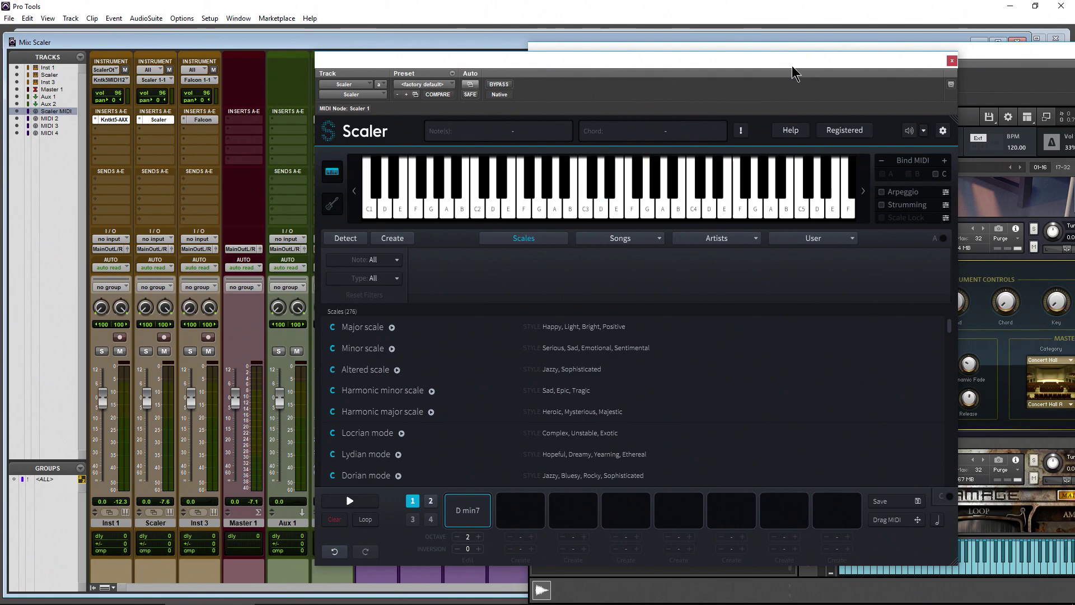
Step: Move the Scaler and Kontakt plug-in windows aside and close both of them
left_click_drag(799, 66, 634, 68)
left_click(845, 60)
left_click_drag(845, 60, 660, 43)
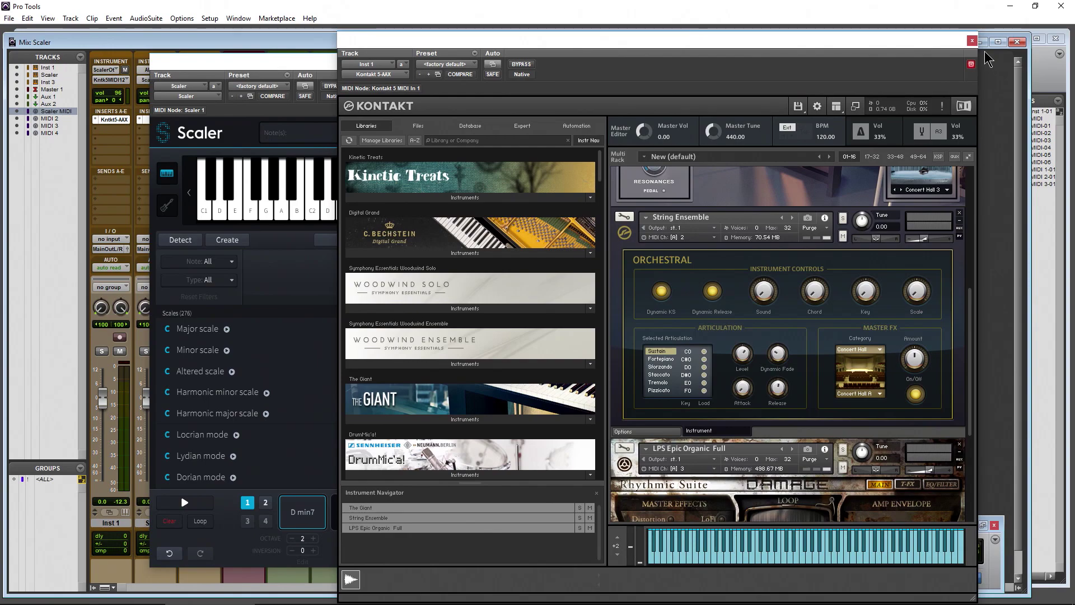
left_click(972, 41)
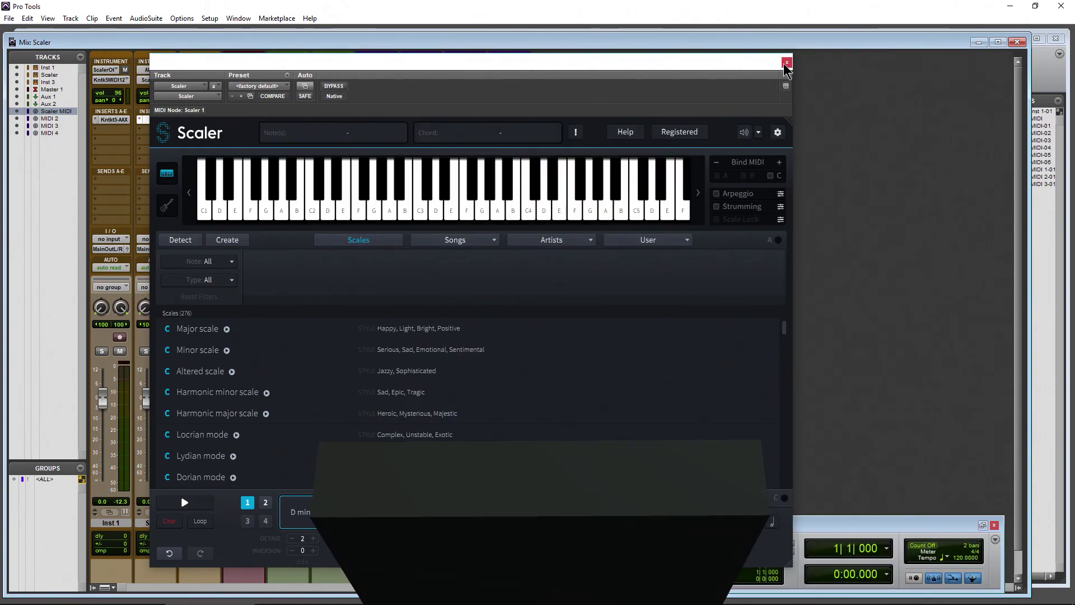
left_click(787, 62)
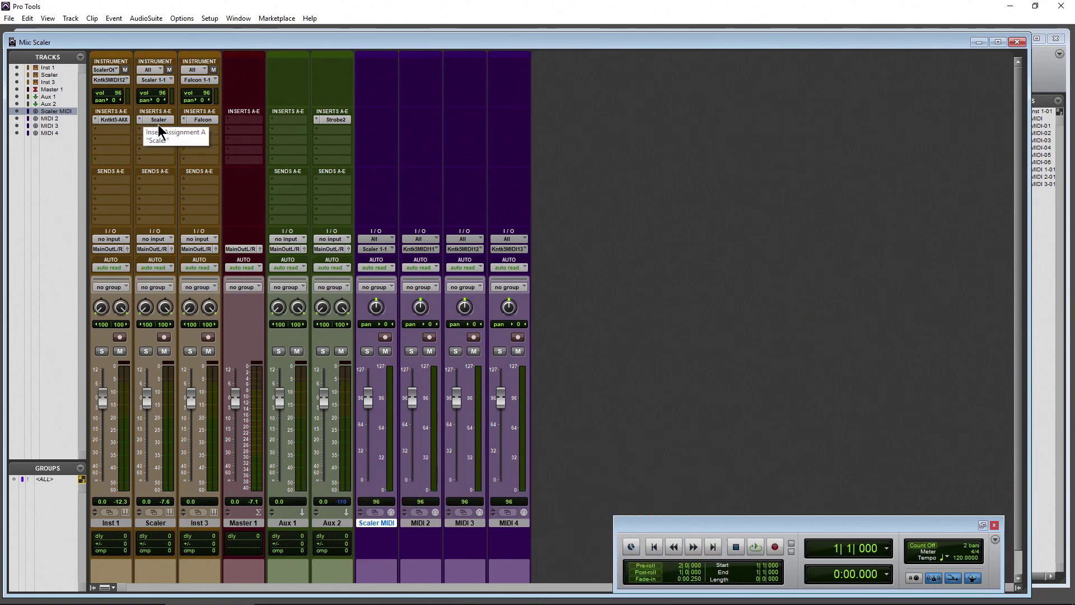
Step: Move the Scaler insert from the Scaler track to Aux 1 and set Inst 1's MIDI input to All
left_click_drag(290, 122, 290, 122)
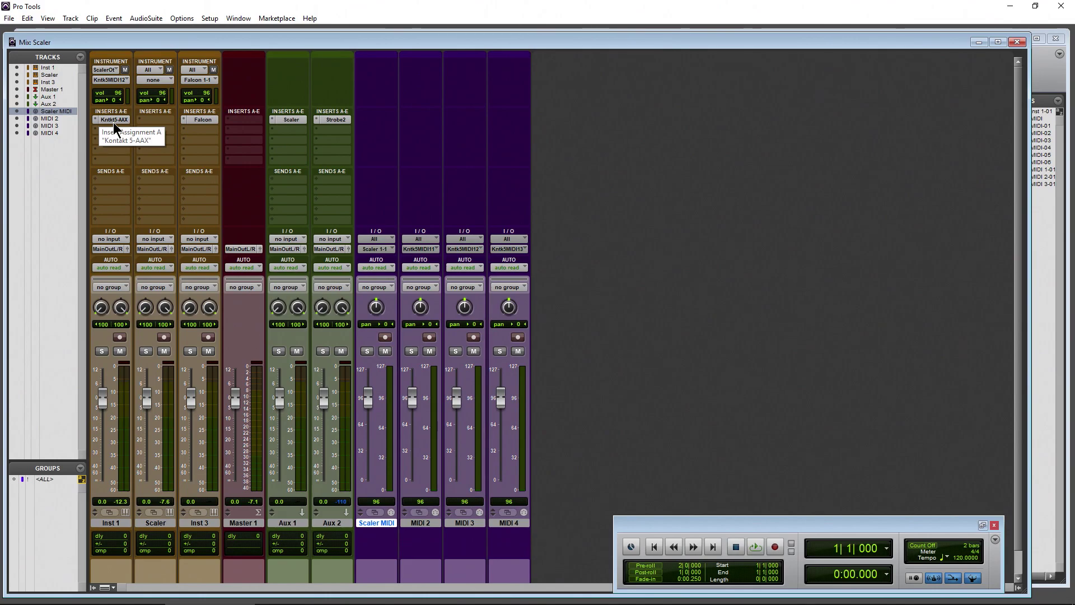
left_click(116, 71)
left_click(123, 73)
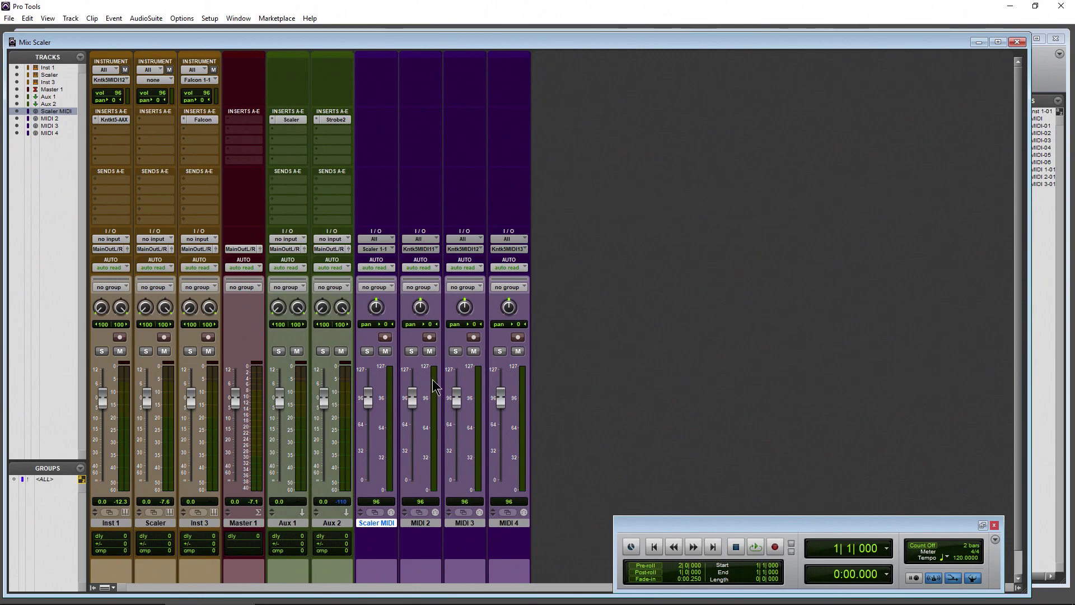
Step: View and close Scaler on Aux 1, select the MIDI 2 track, and view and close Strobe2 on Aux 2
left_click(285, 121)
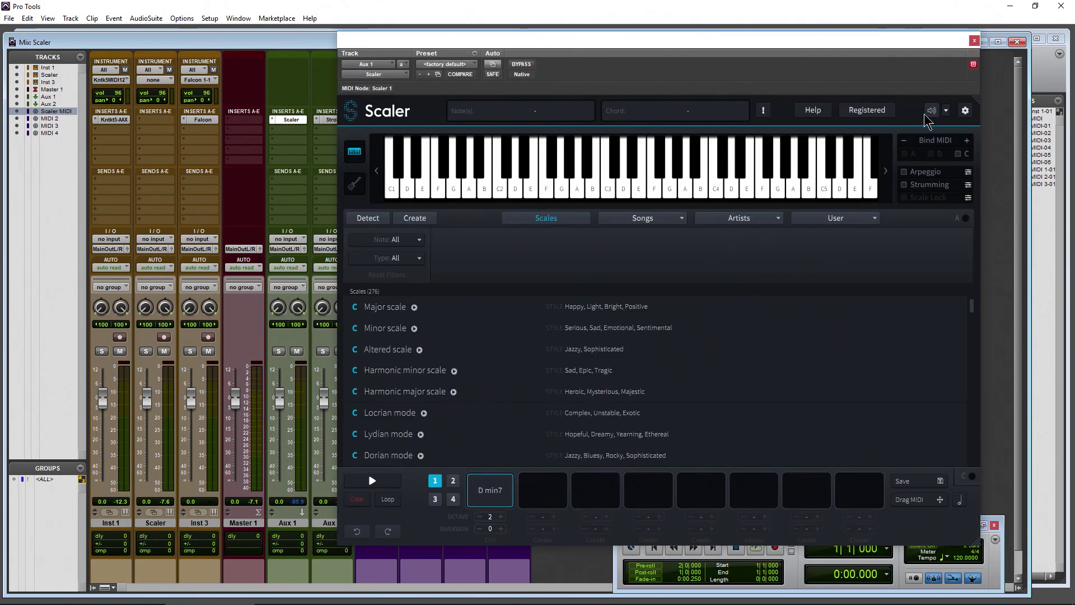
left_click(975, 41)
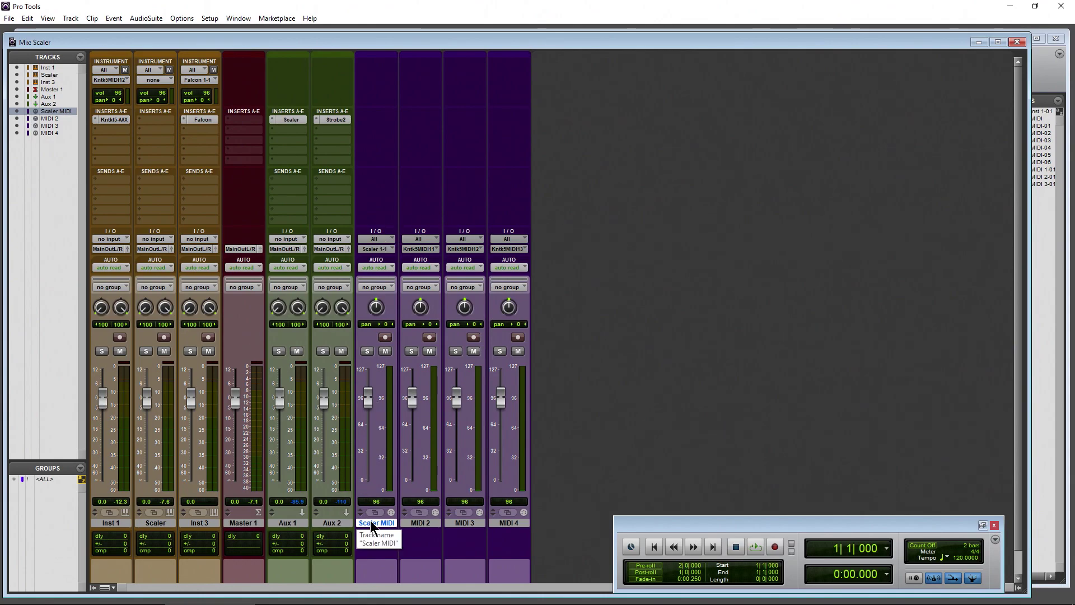
left_click(425, 526)
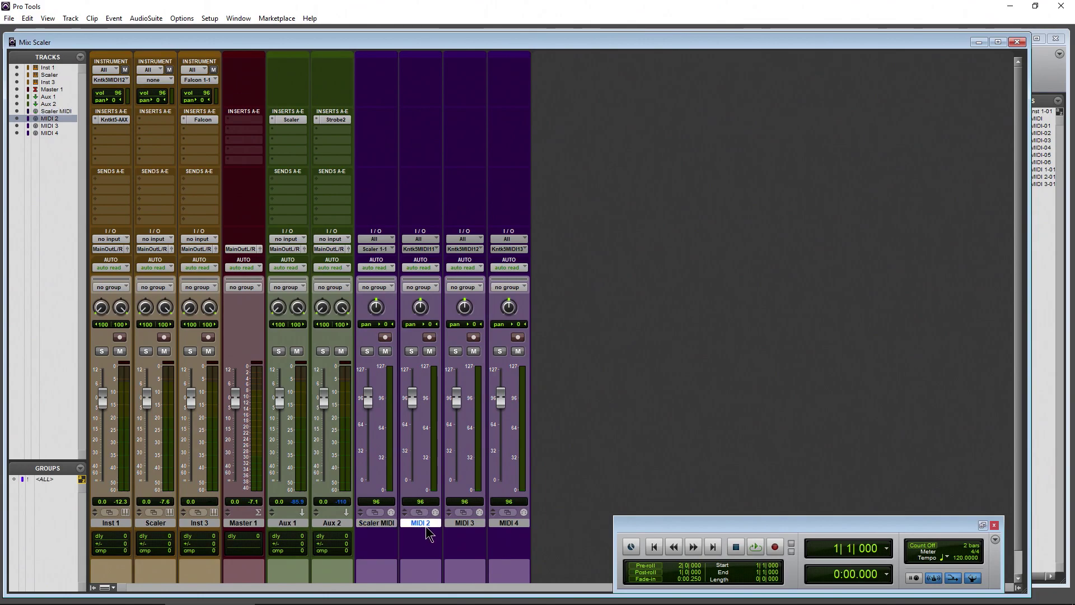
left_click(333, 121)
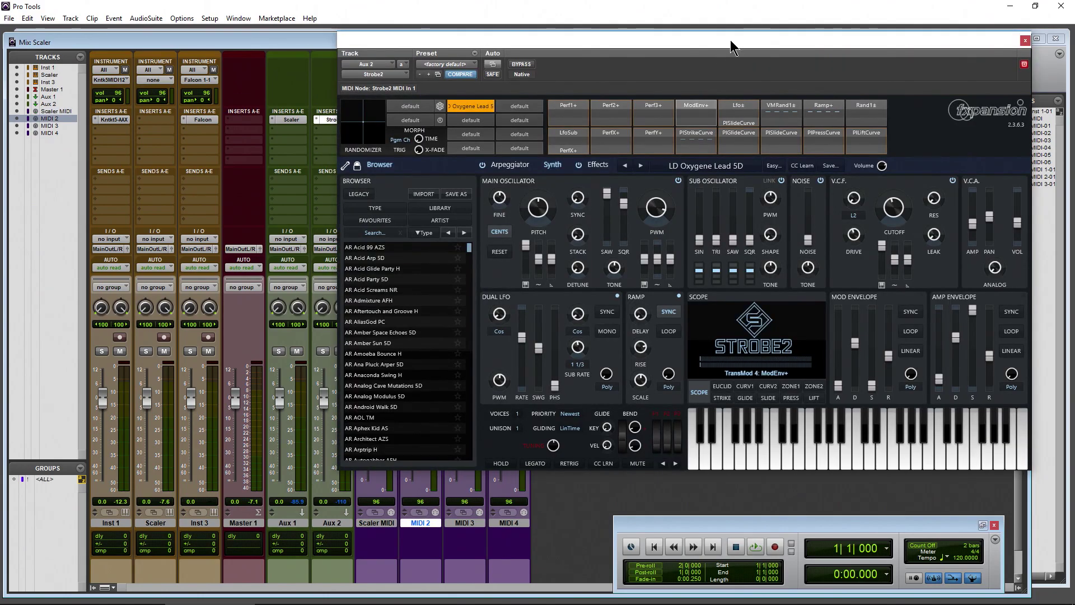
left_click_drag(731, 41, 397, 73)
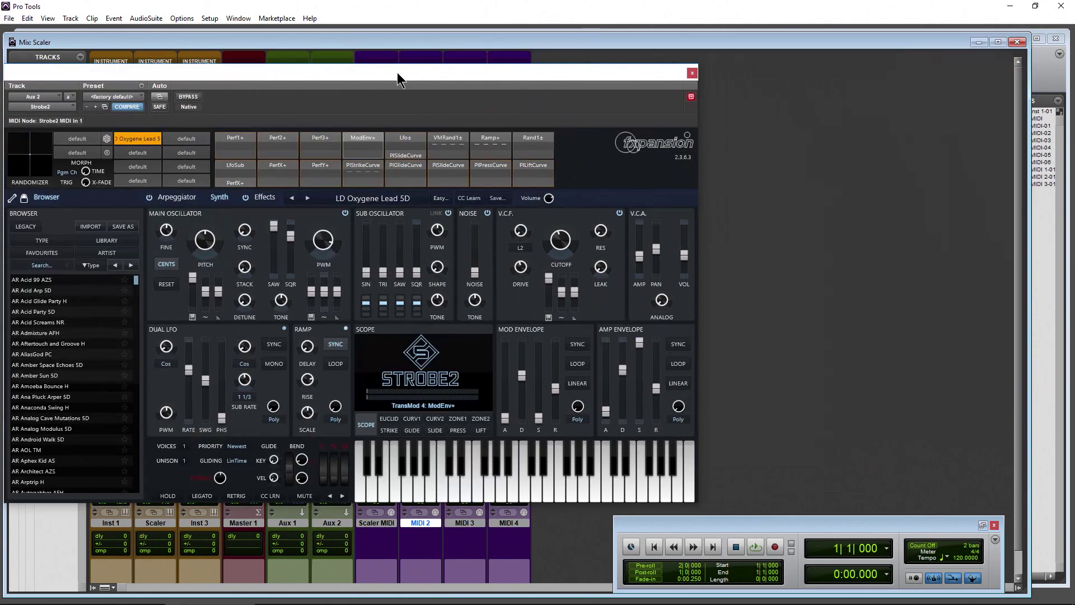
left_click(693, 73)
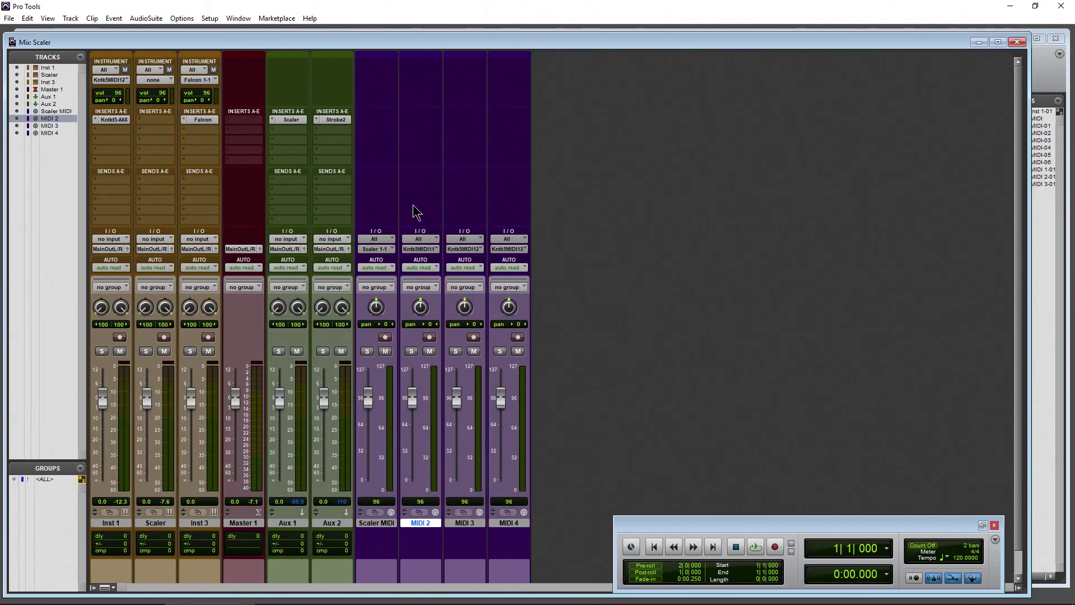
Step: Rename the MIDI 2 track as S
double_click(423, 522)
type("S")
key("Return")
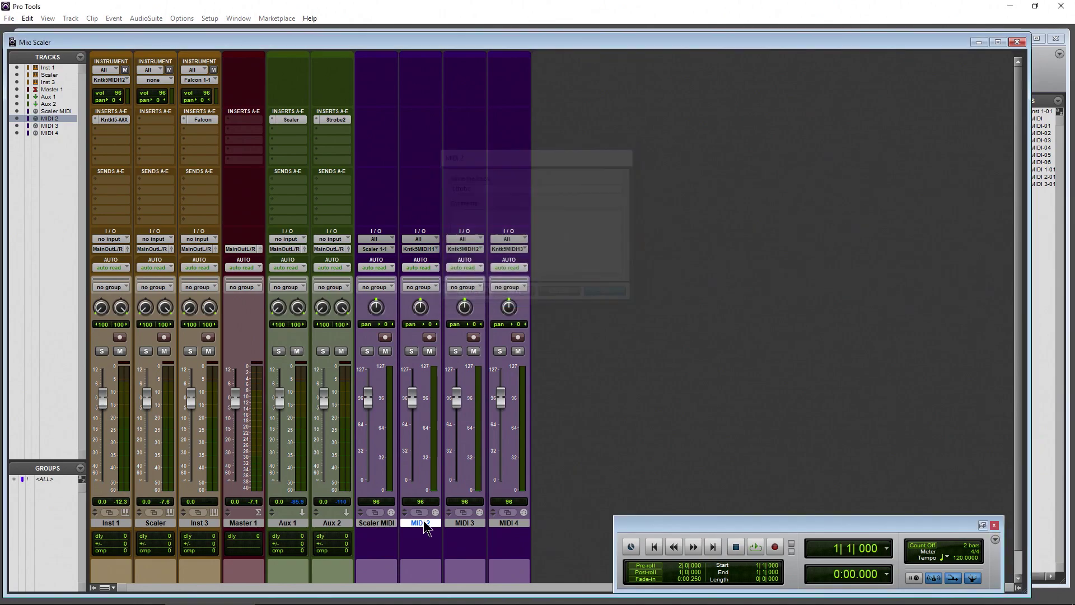
Step: Set the second MIDI track's input to Aux 1 - Scaler Out, all channels
left_click(435, 240)
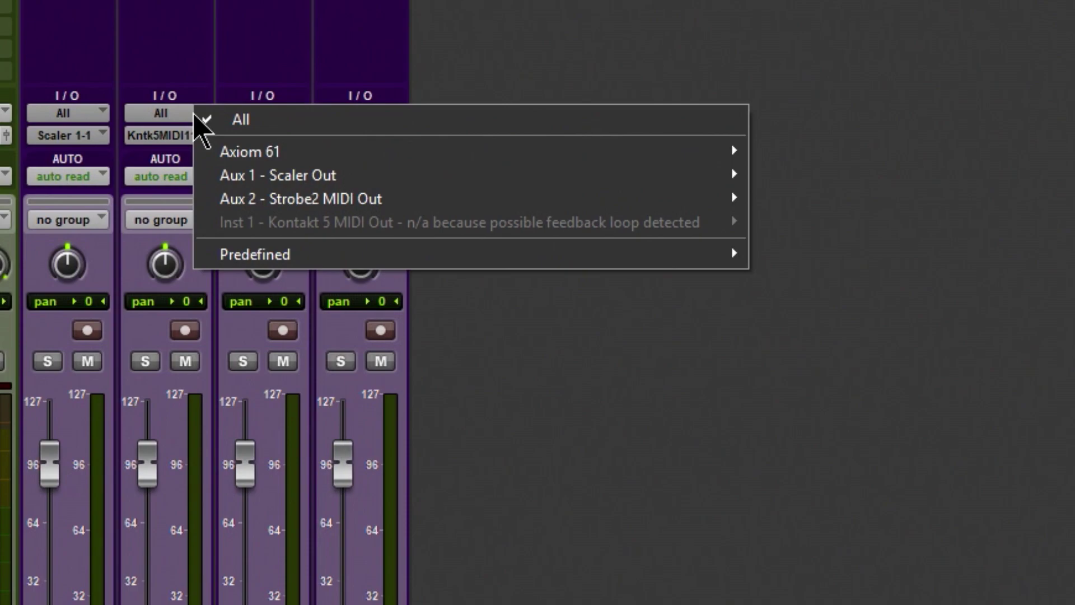
mouse_move(403, 179)
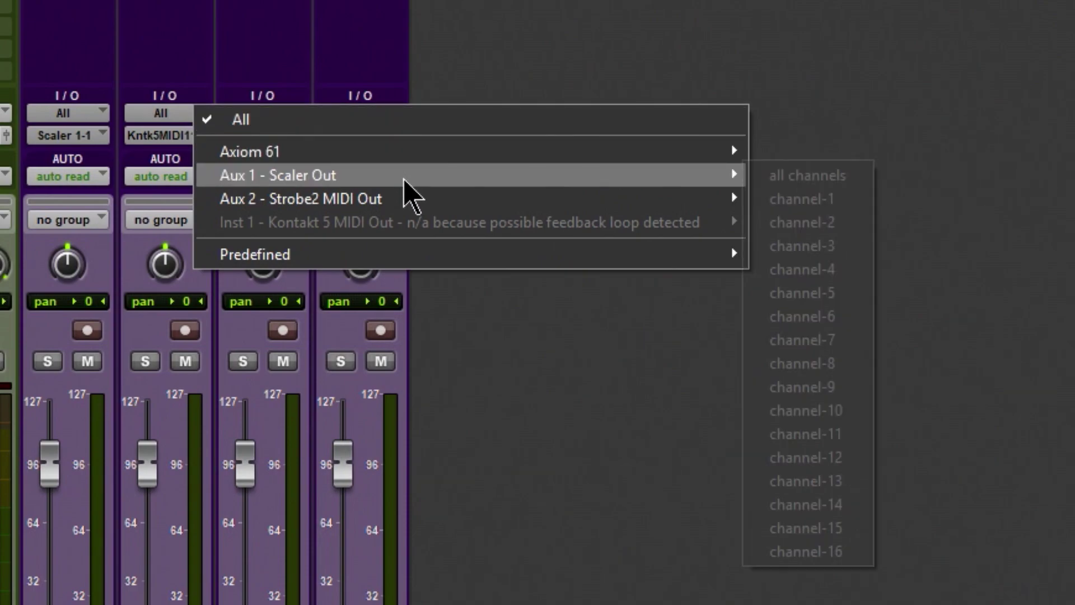
left_click(806, 176)
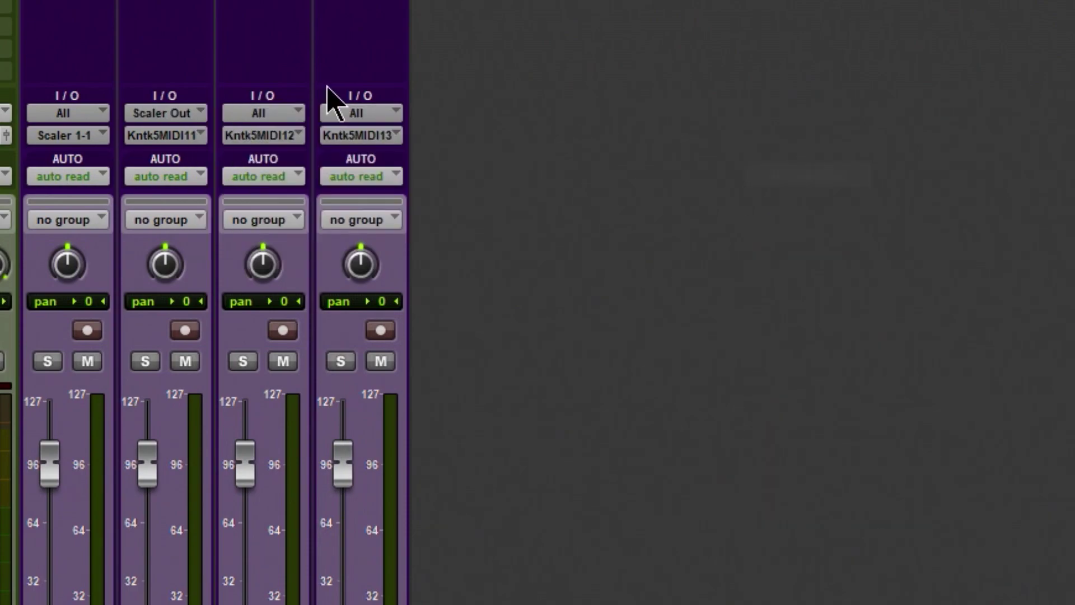
Step: Route the strobe MIDI track's output to channel-1 of Aux 2 - Strobe2 MIDI In 1 and record-arm the track
left_click(199, 143)
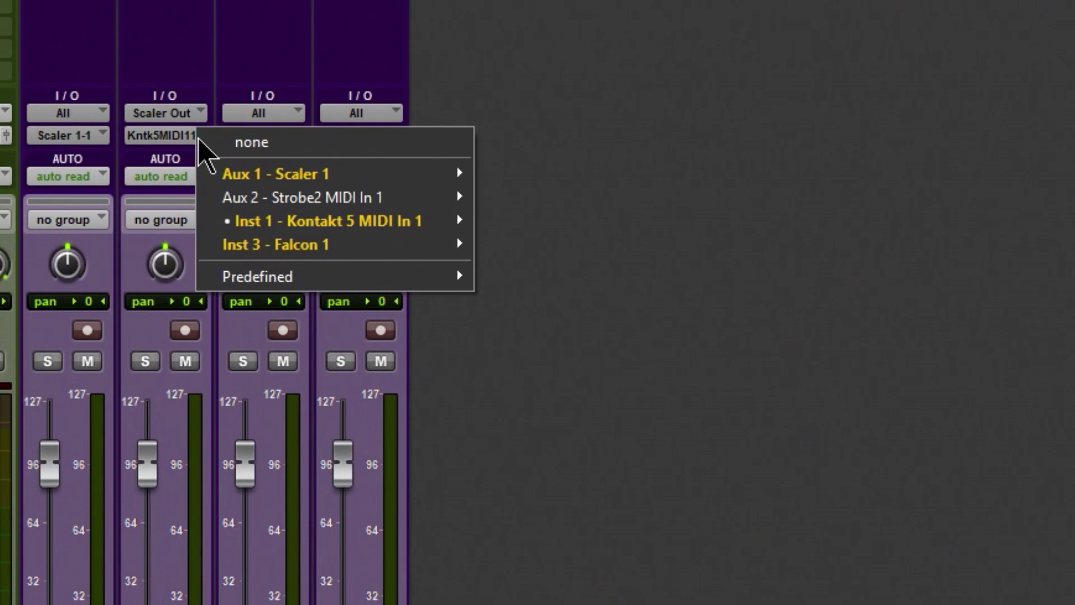
mouse_move(377, 199)
left_click(514, 199)
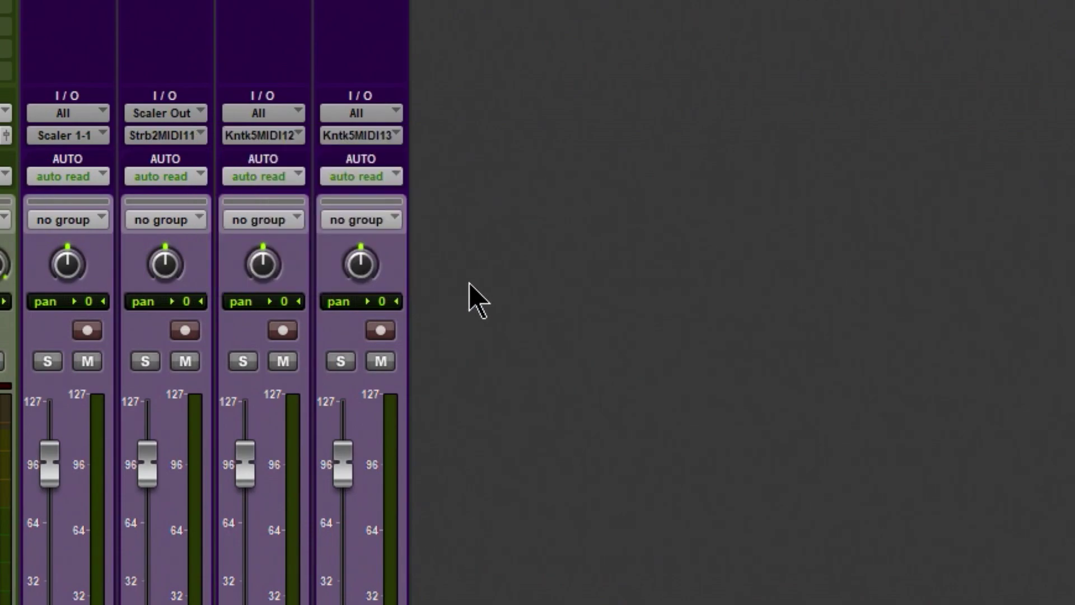
left_click(185, 331)
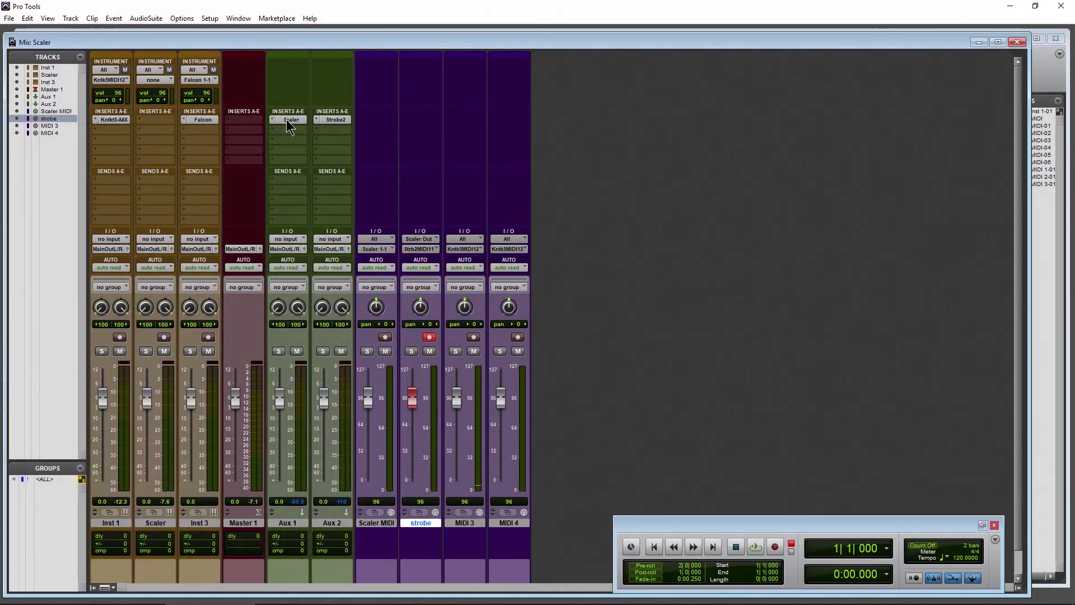
Step: Open Scaler on Aux 1 and select the C Minor scale
left_click(288, 115)
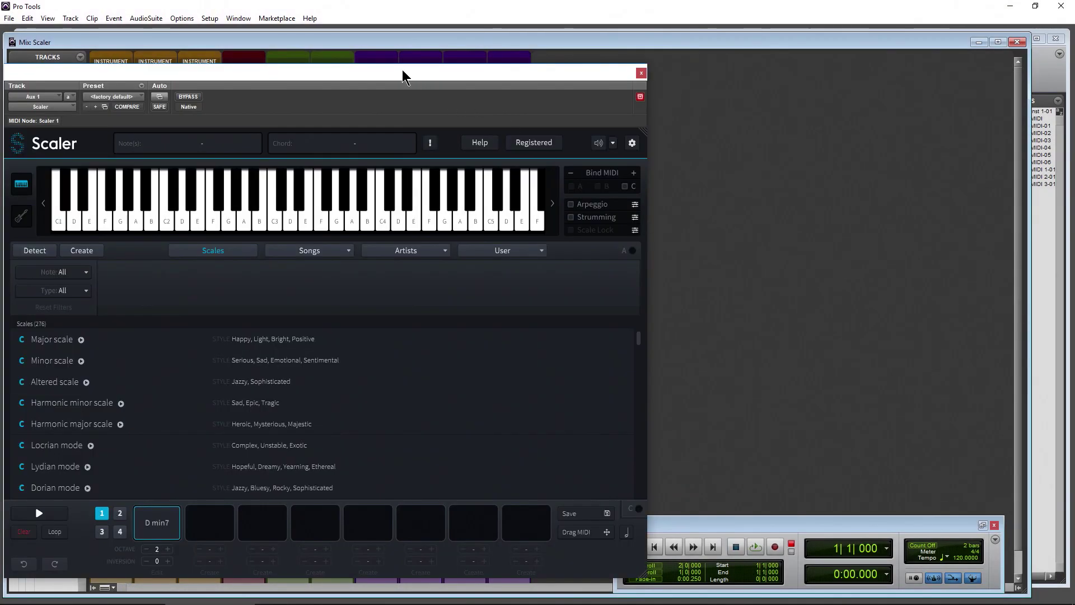
left_click_drag(403, 76, 717, 47)
left_click(348, 335)
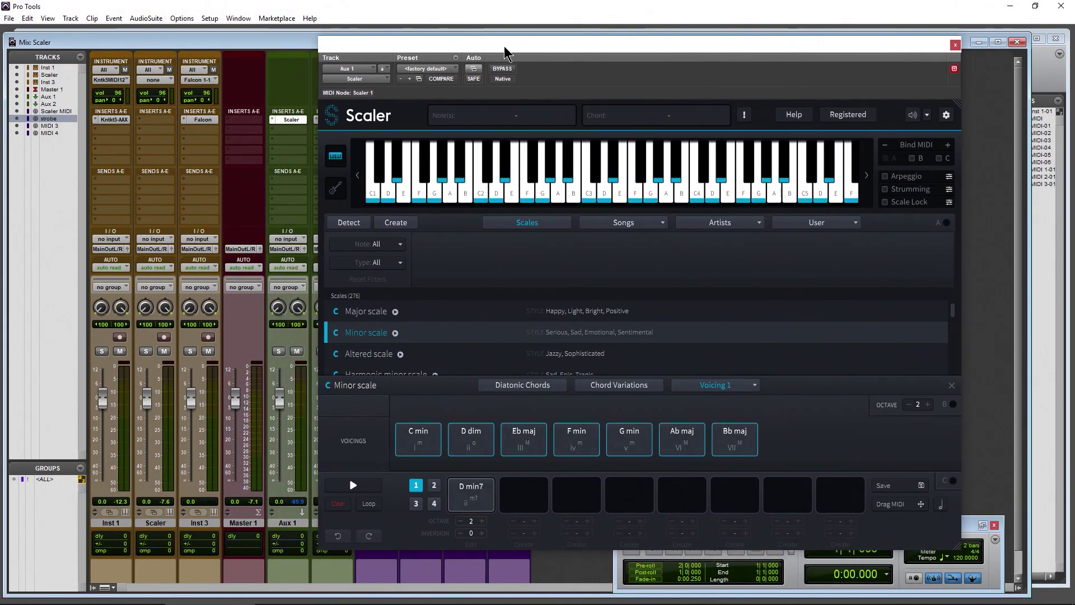
Step: Audition the D dim, Eb maj and F min chords in Scaler with the mixer tracks in view
left_click_drag(504, 53, 661, 50)
left_click(627, 442)
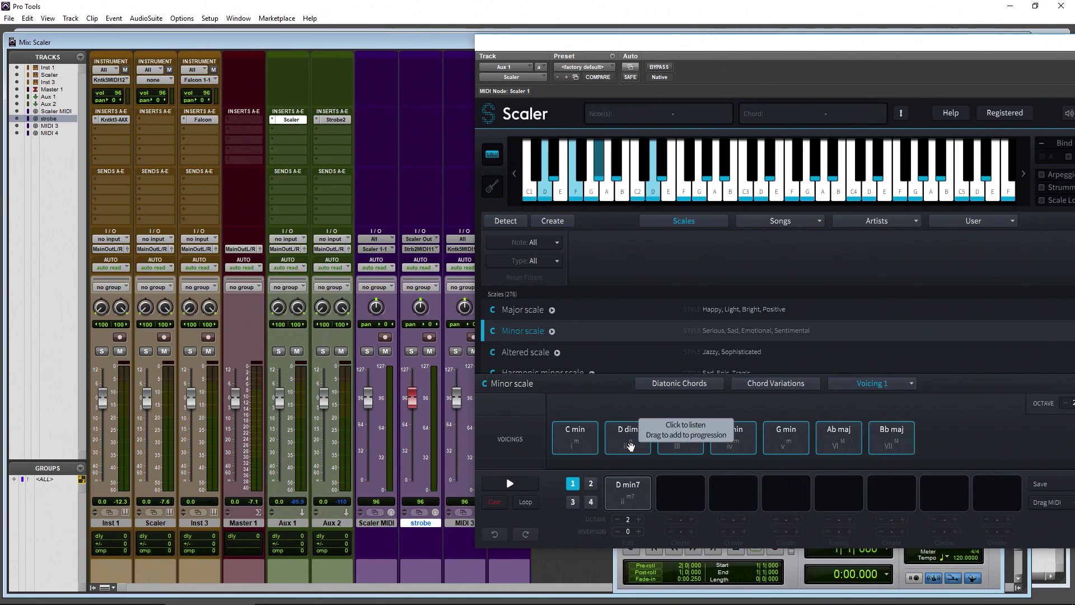
left_click(684, 446)
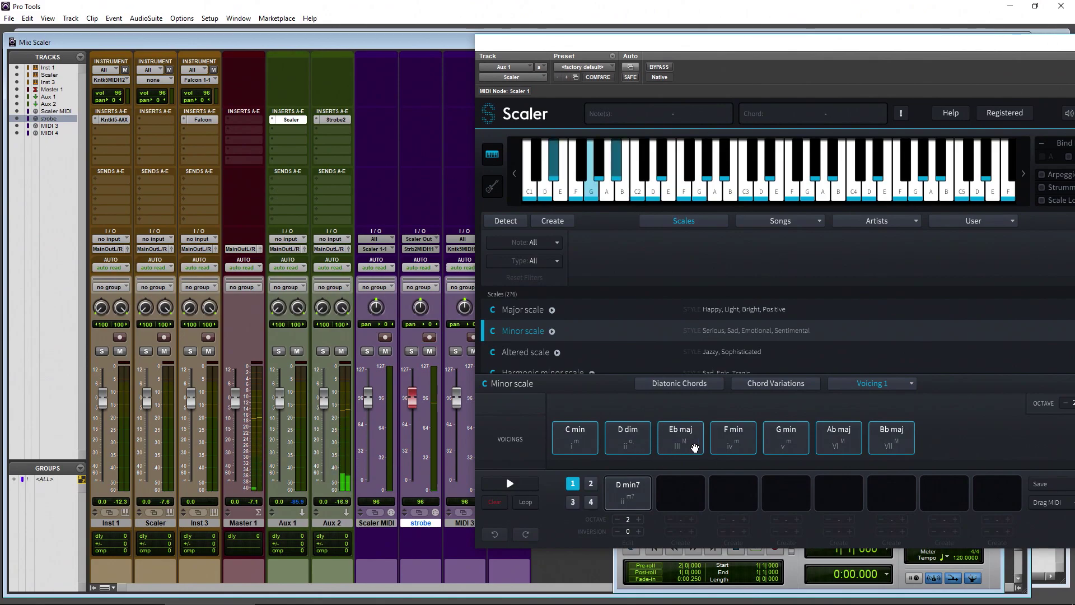
left_click(720, 444)
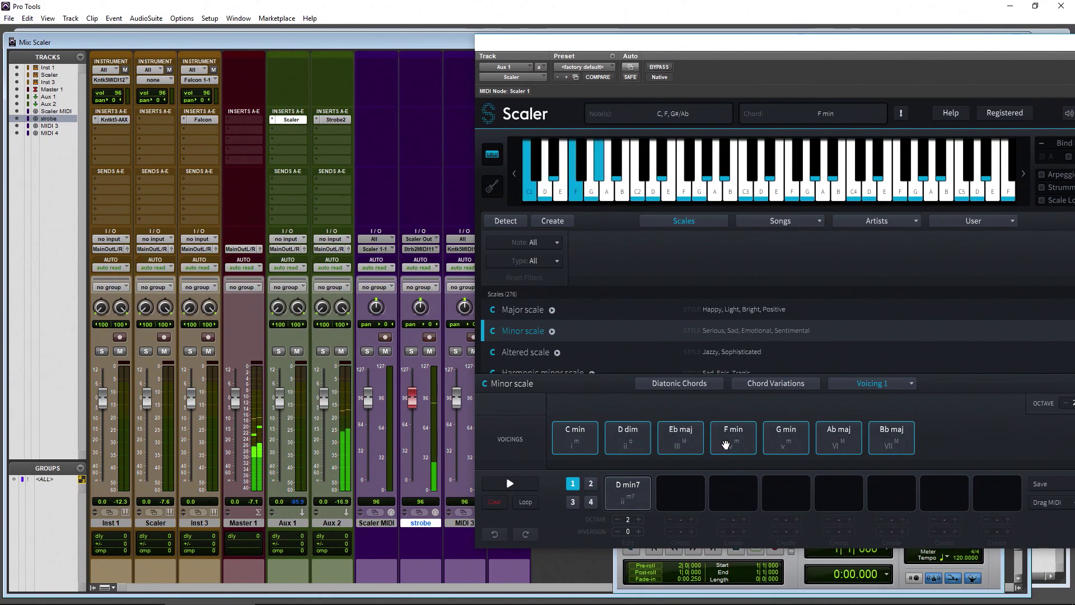
left_click(683, 446)
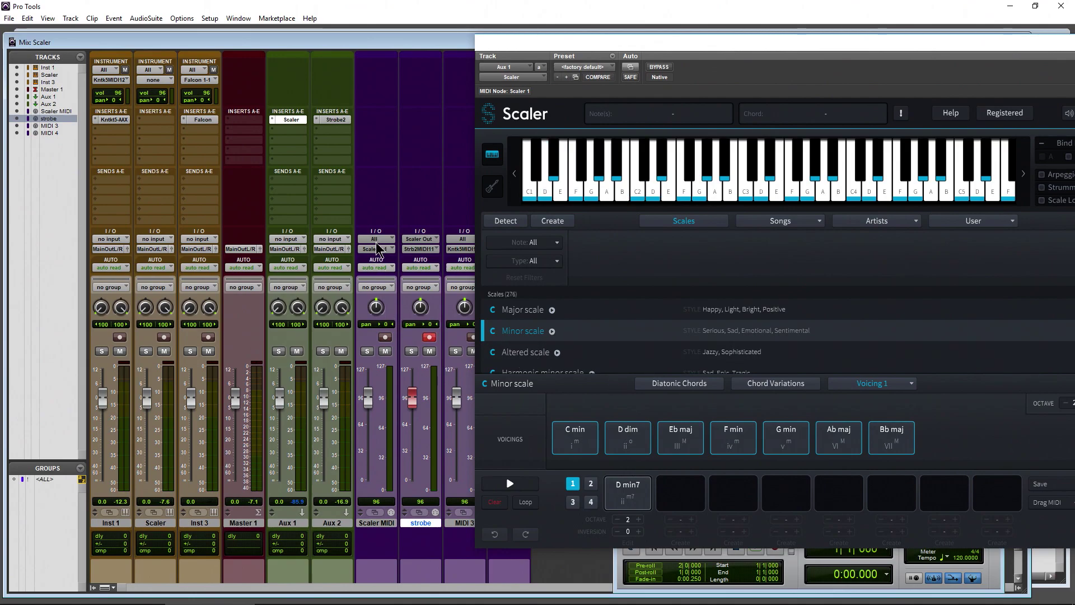
Step: Record-arm the Scaler MIDI track and audition the F min and G min chords in Scaler
left_click(386, 338)
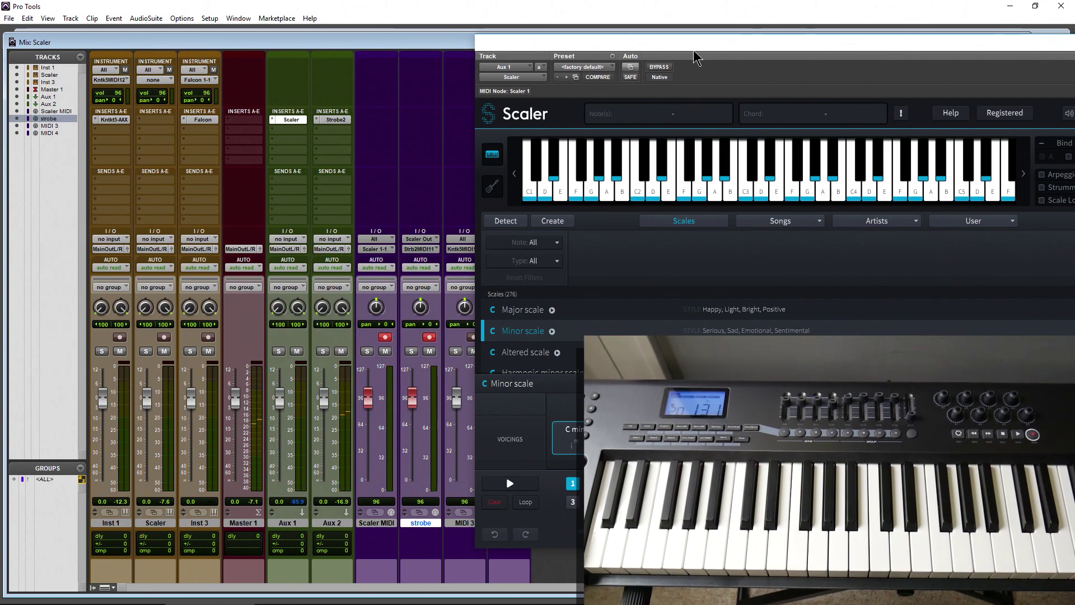
left_click(728, 443)
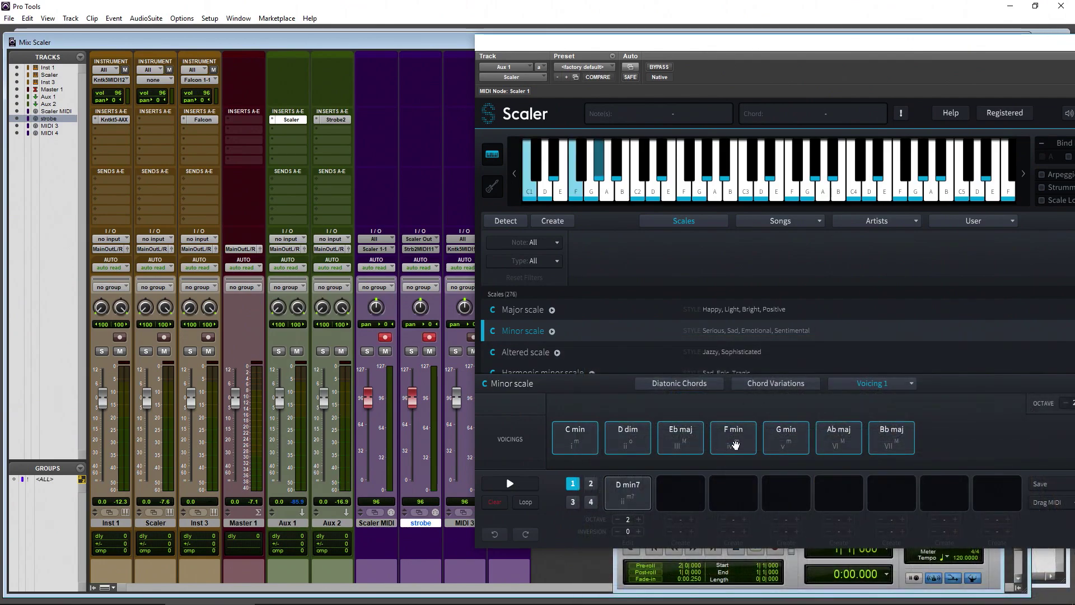
left_click(783, 442)
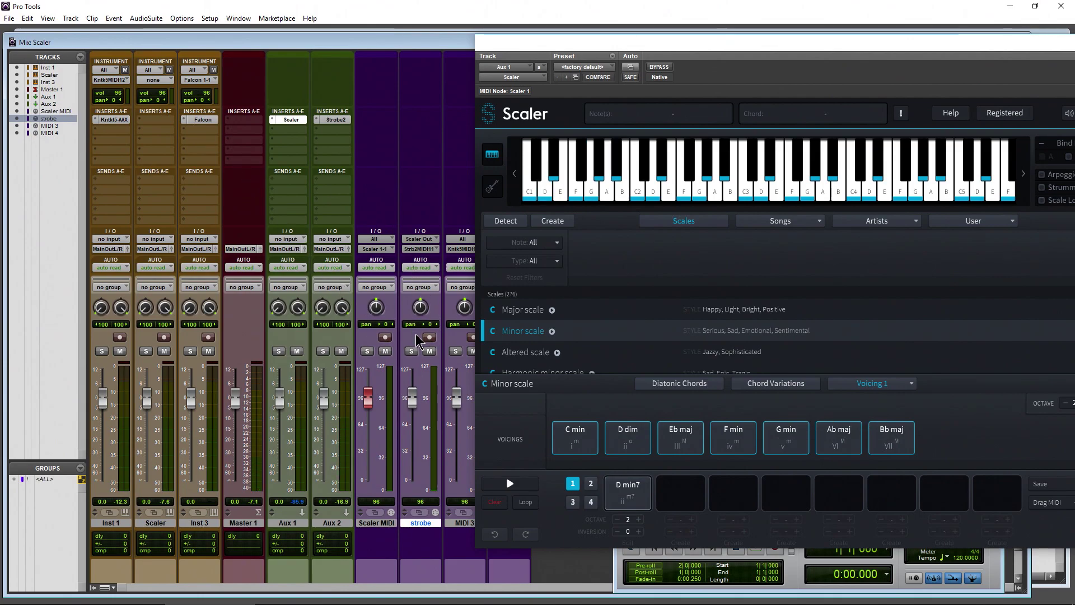
Step: Rename the strobe track as Piano and the MIDI 3 track as Strings
double_click(421, 522)
type("Piano")
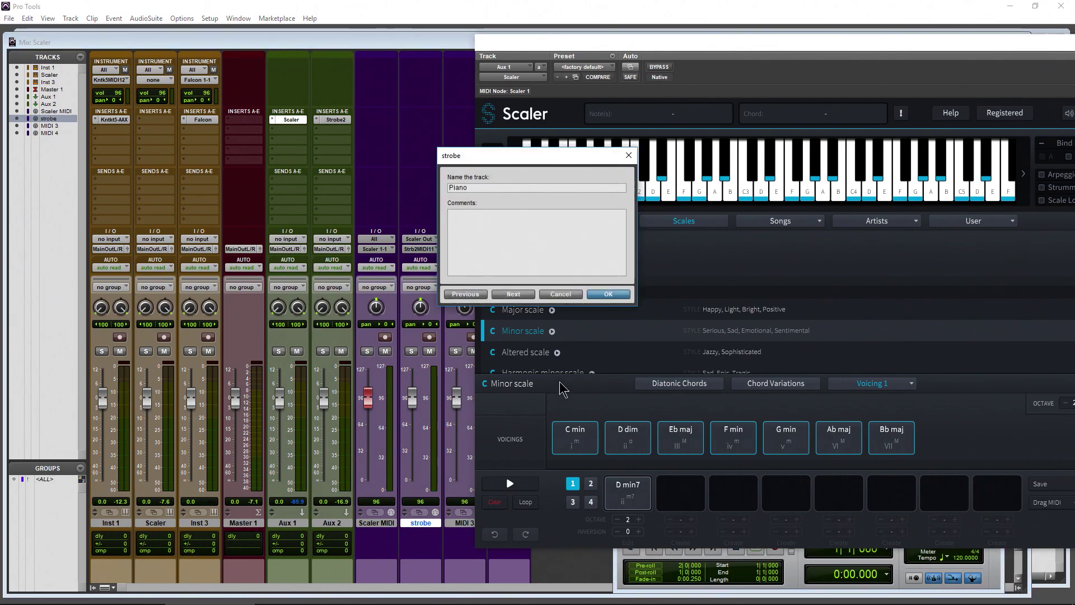
left_click(604, 296)
double_click(459, 523)
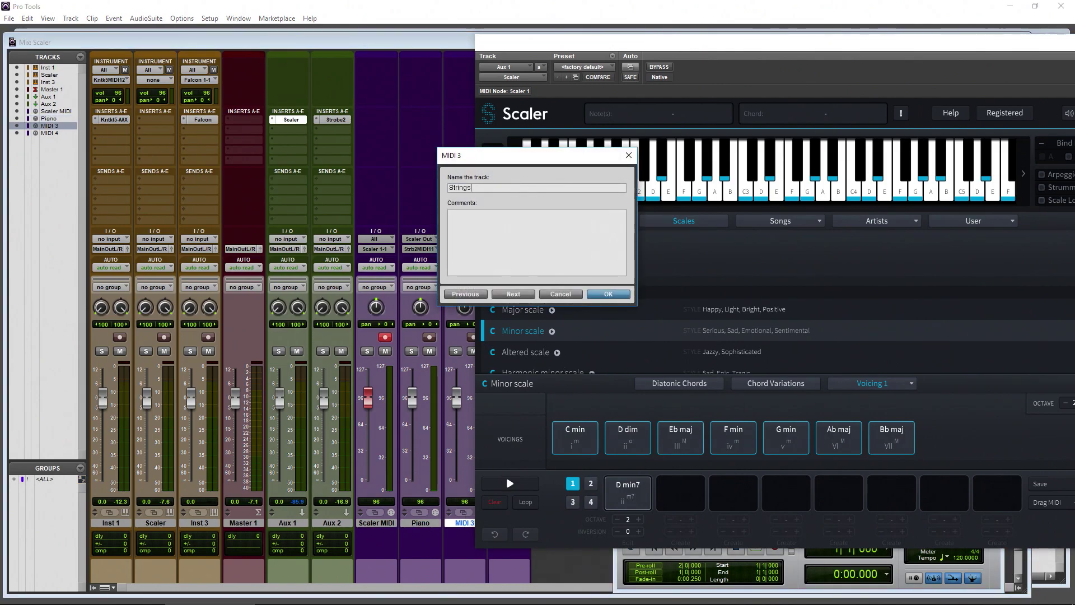
key("Return")
Step: Rename the MIDI 4 track as Perc, keeping the Scaler window clear of the MIDI tracks
left_click_drag(566, 44, 672, 55)
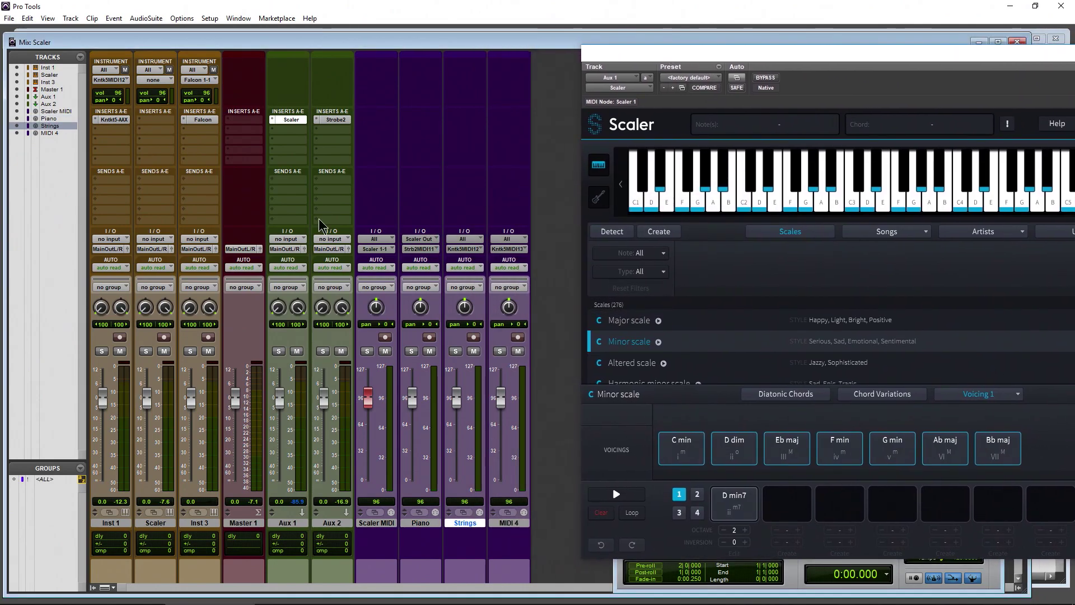
double_click(518, 522)
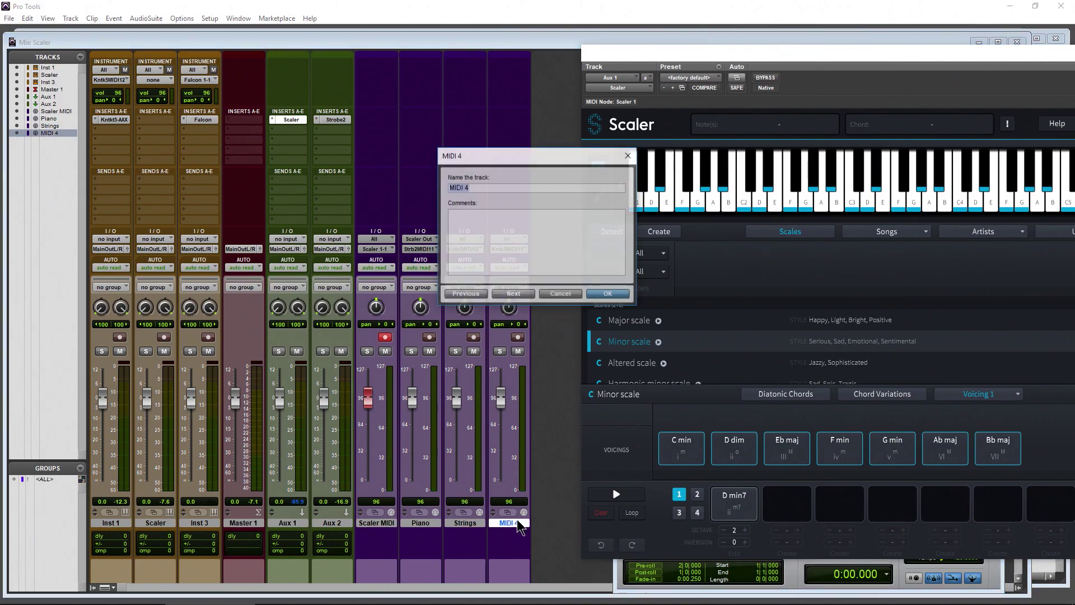
type("Perc")
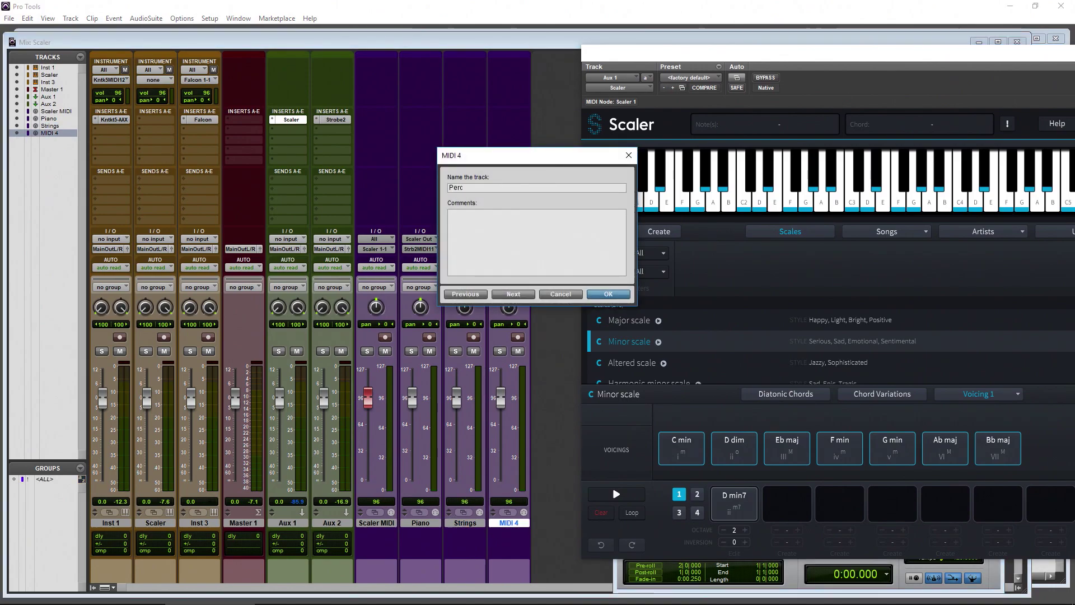
key("Return")
left_click_drag(804, 56, 723, 56)
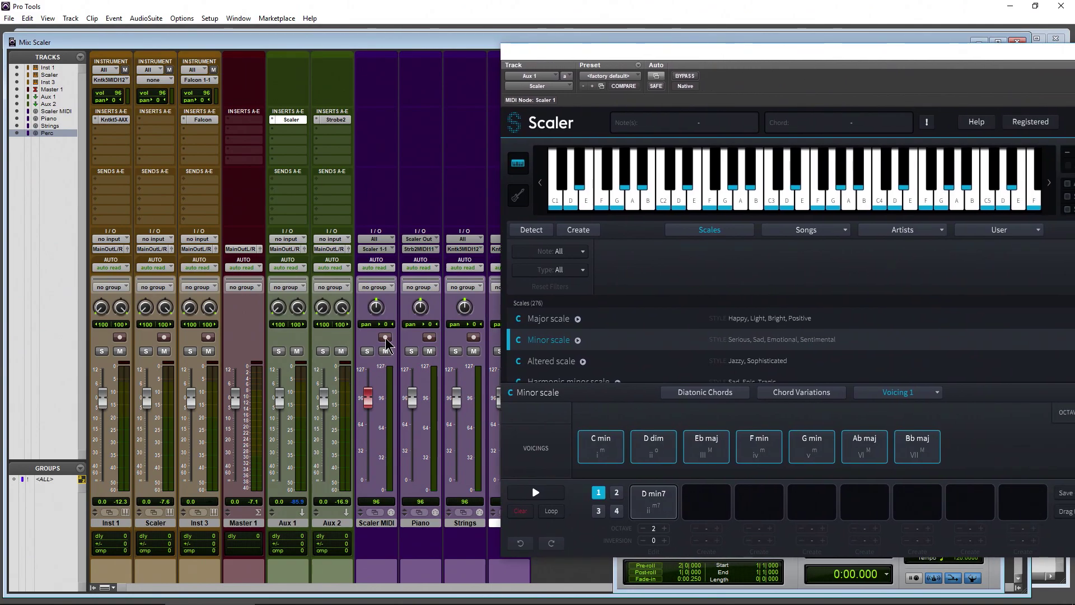
left_click_drag(563, 63, 649, 62)
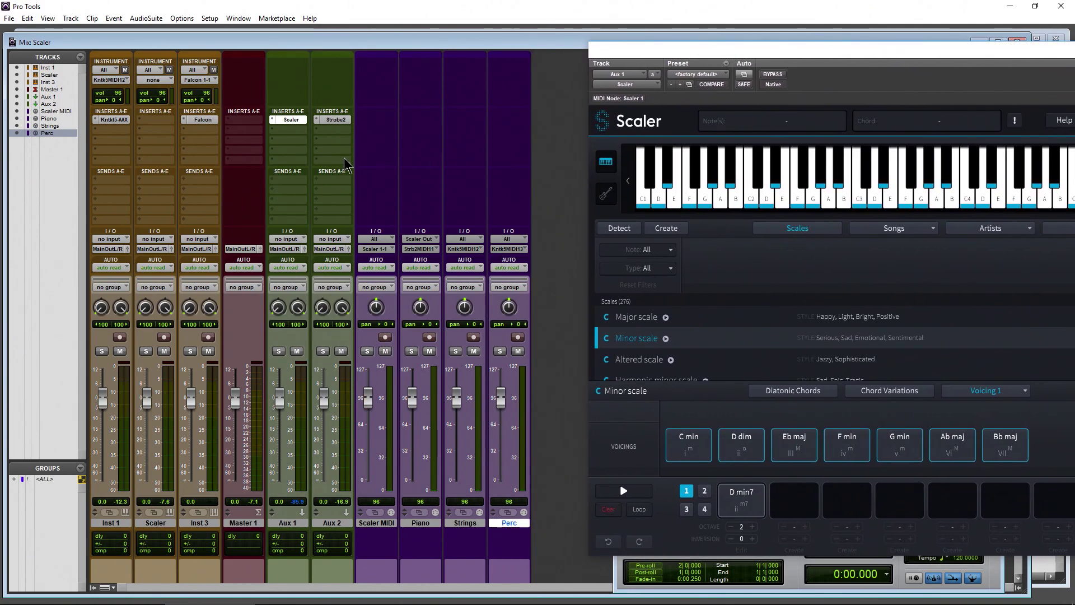
Step: Open Kontakt on Inst 1 and examine the instruments loaded in its rack and their MIDI channels
left_click(115, 119)
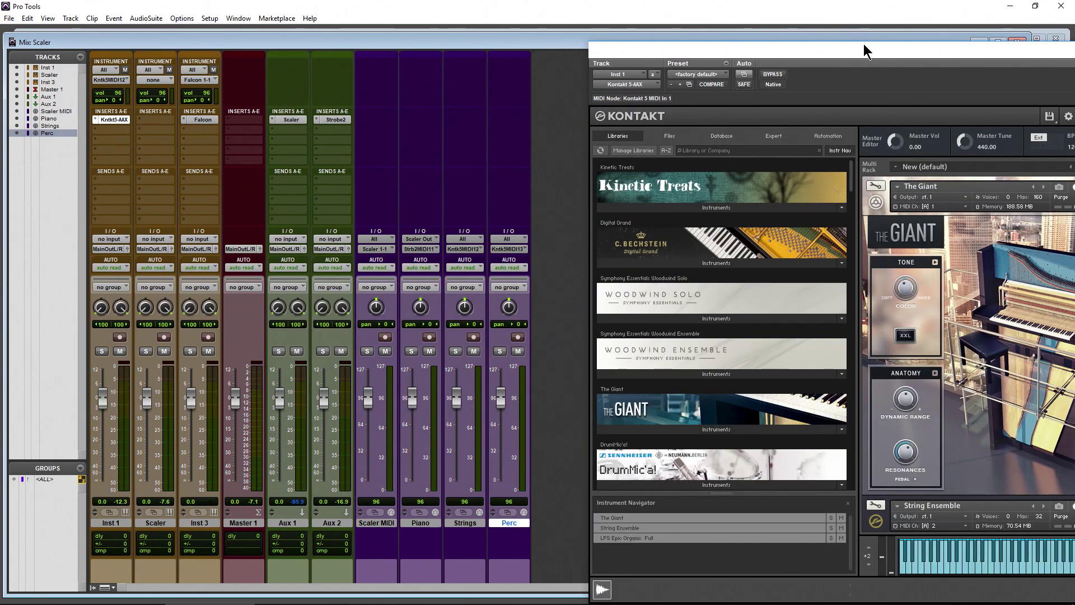
left_click_drag(863, 50, 430, 42)
scroll(781, 314, "down", 10)
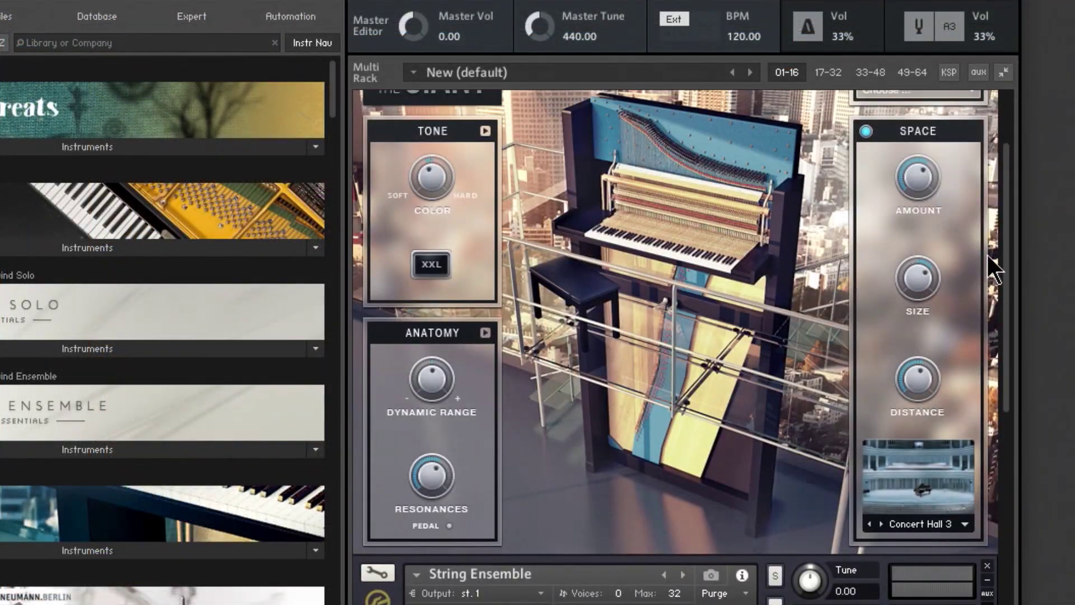
left_click_drag(1002, 244, 1009, 89)
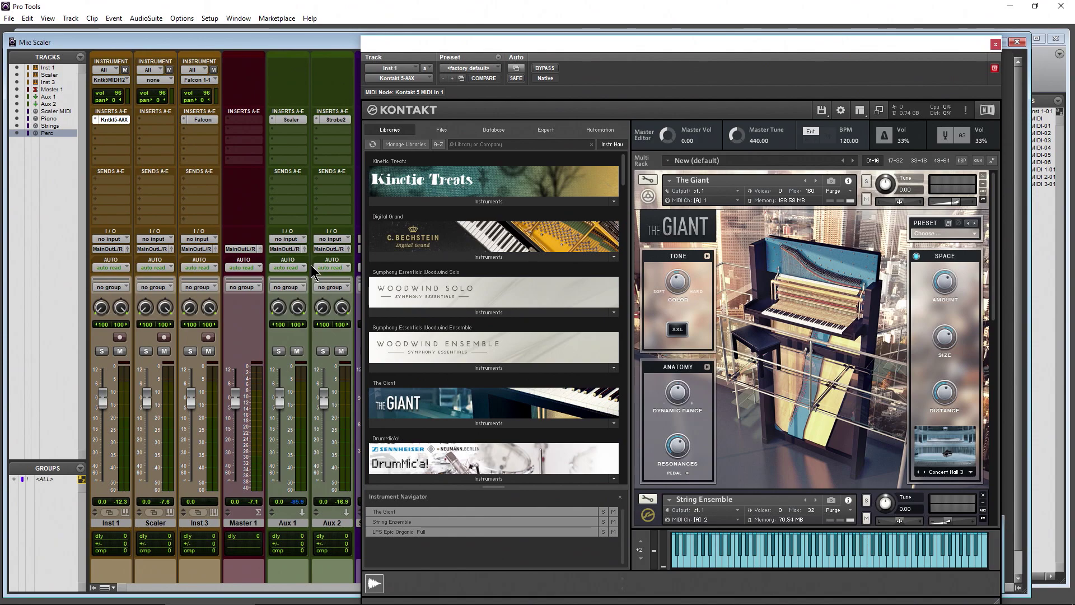
mouse_move(994, 212)
left_mouse_down()
mouse_move(989, 312)
mouse_move(997, 208)
left_mouse_up()
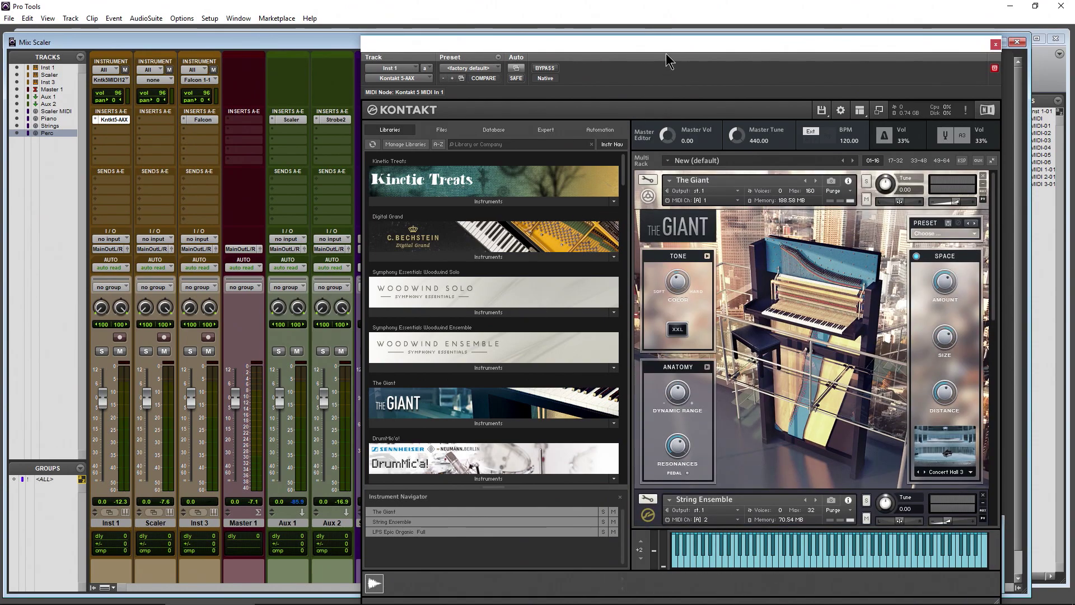
Step: Set the MIDI inputs of the Strings and Perc tracks to Aux 1 - Scaler Out, all channels
left_click_drag(507, 43, 735, 47)
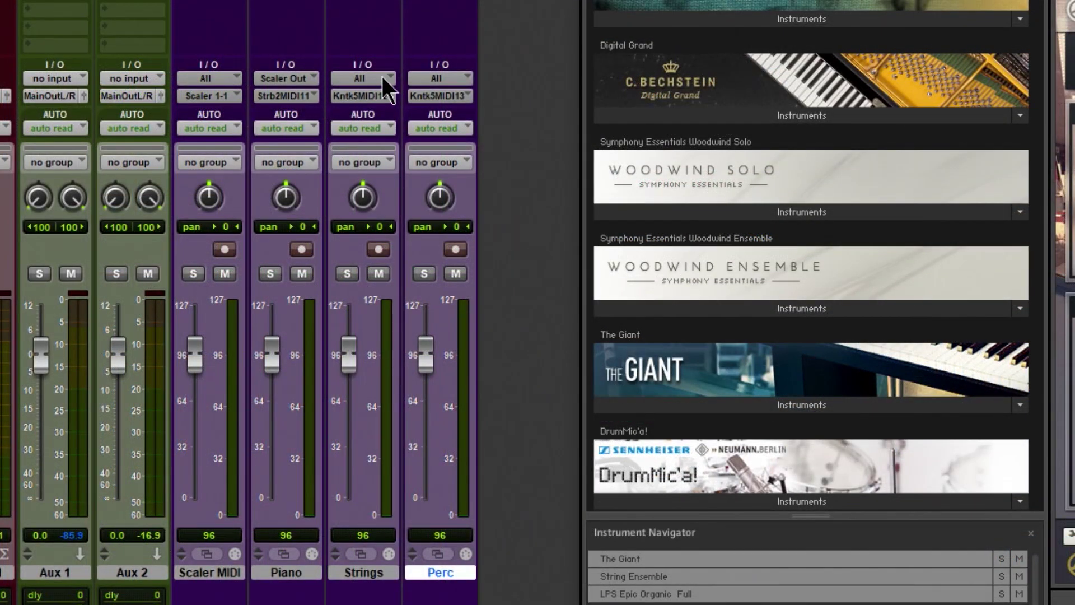
left_click(382, 78)
mouse_move(541, 128)
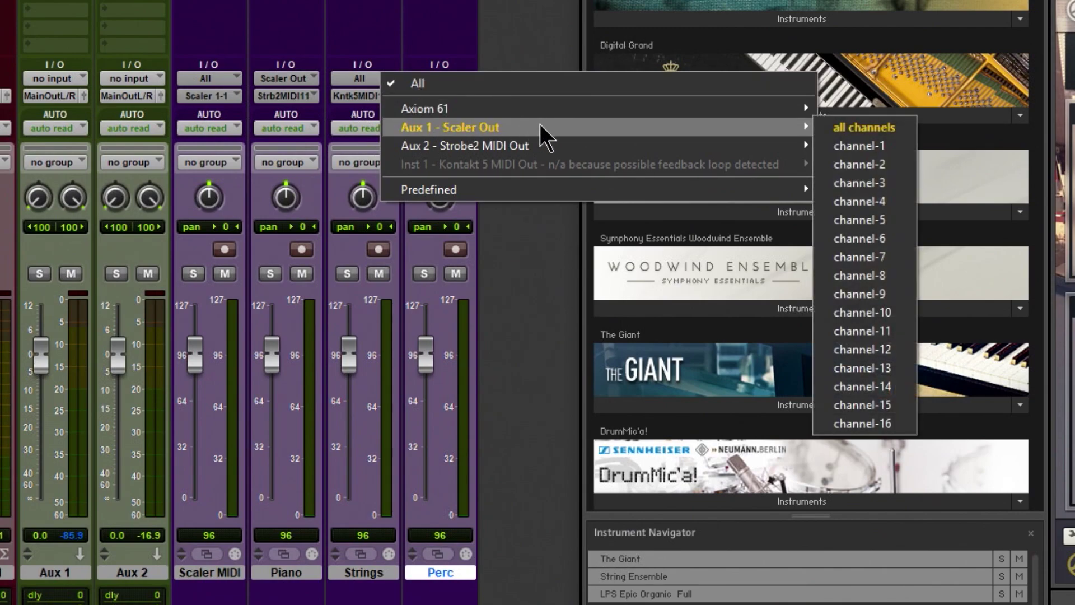
left_click(863, 127)
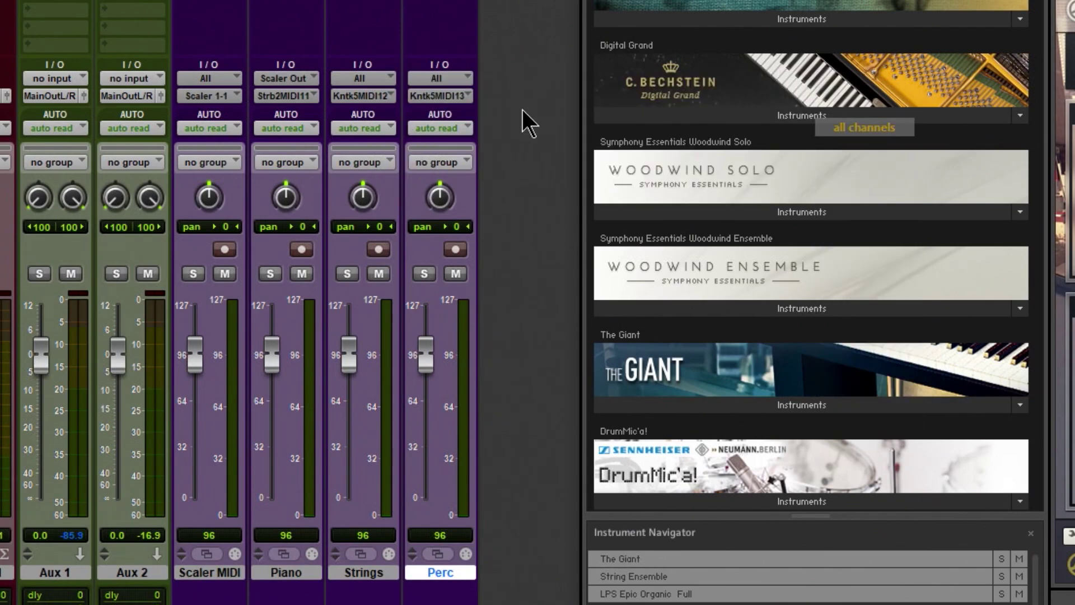
left_click(459, 81)
mouse_move(550, 128)
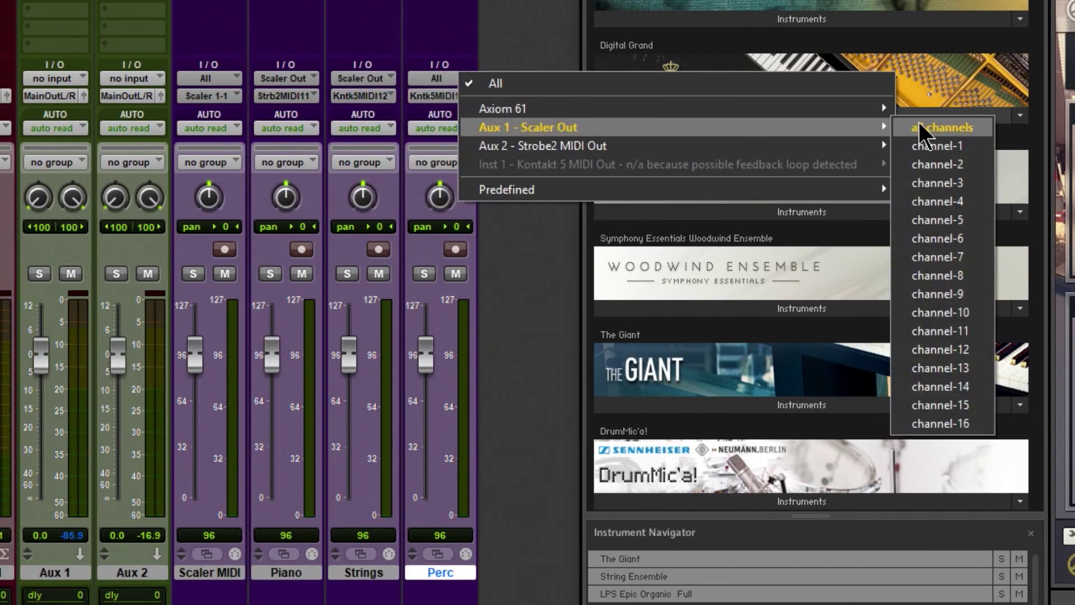
left_click(919, 129)
Step: Route the Piano track's output to Inst 1 - Kontakt 5 MIDI In 1, channel-1
left_click_drag(839, 6, 781, 0)
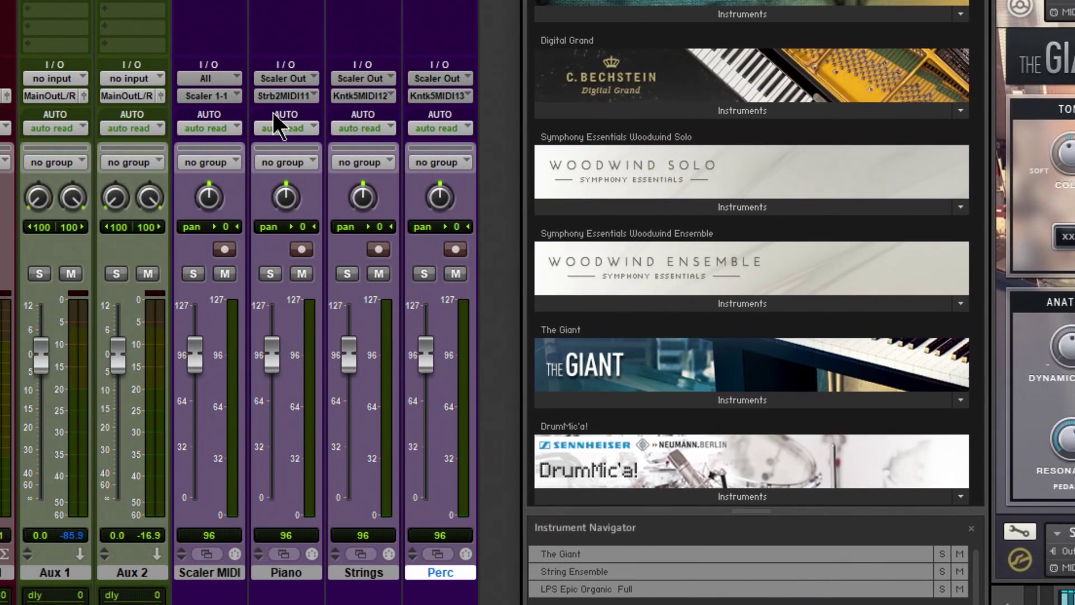
left_click(292, 94)
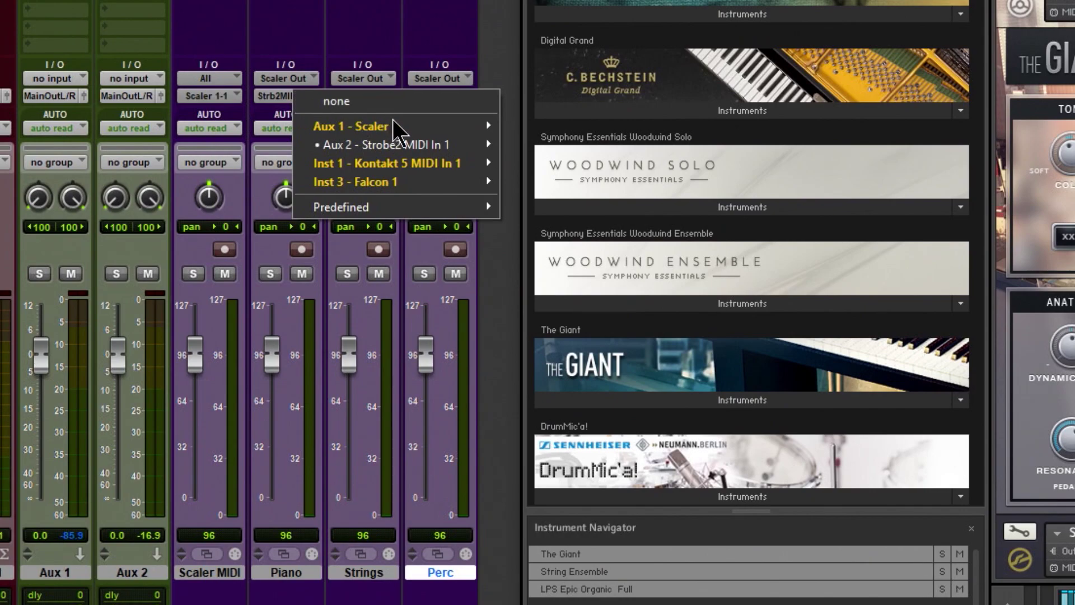
mouse_move(448, 163)
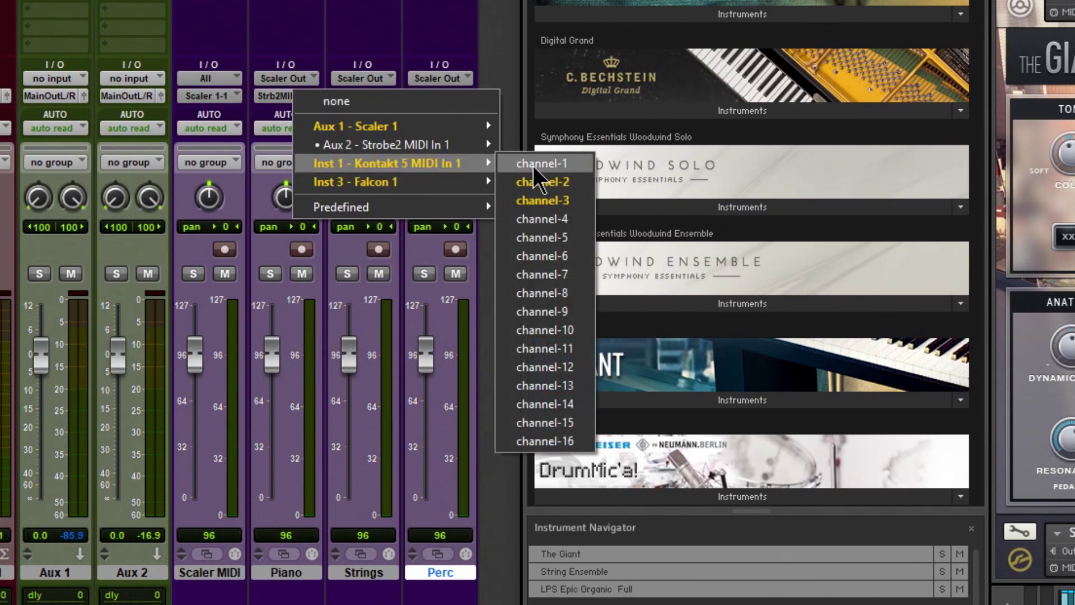
left_click(532, 164, "ctrl+alt")
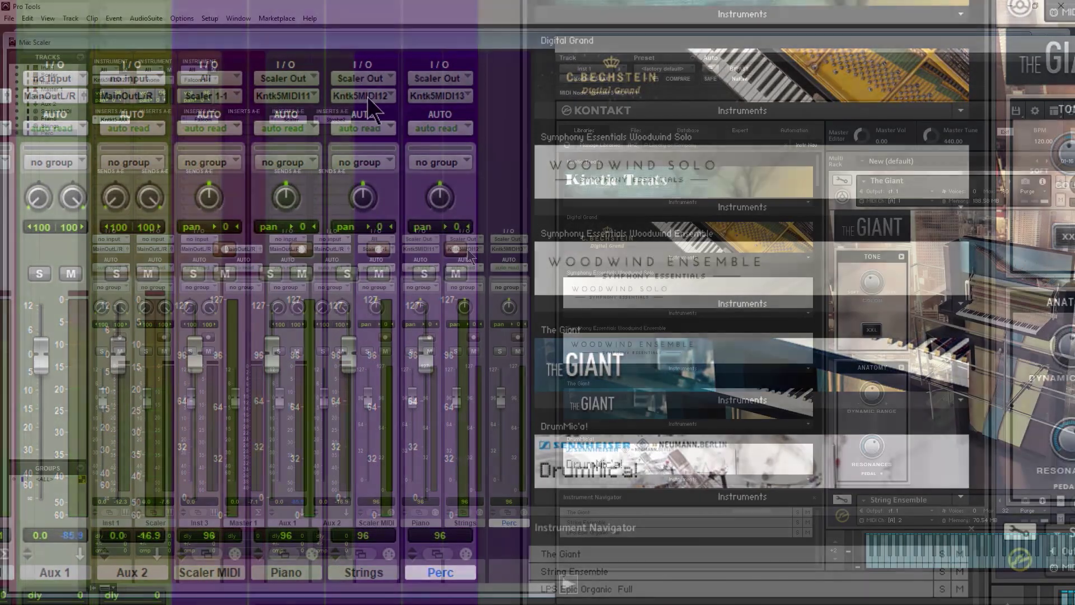
Step: Assign the Strings output to channel-2 and the Perc output to channel-3 of Inst 1 - Kontakt 5 MIDI In 1
left_click(368, 96)
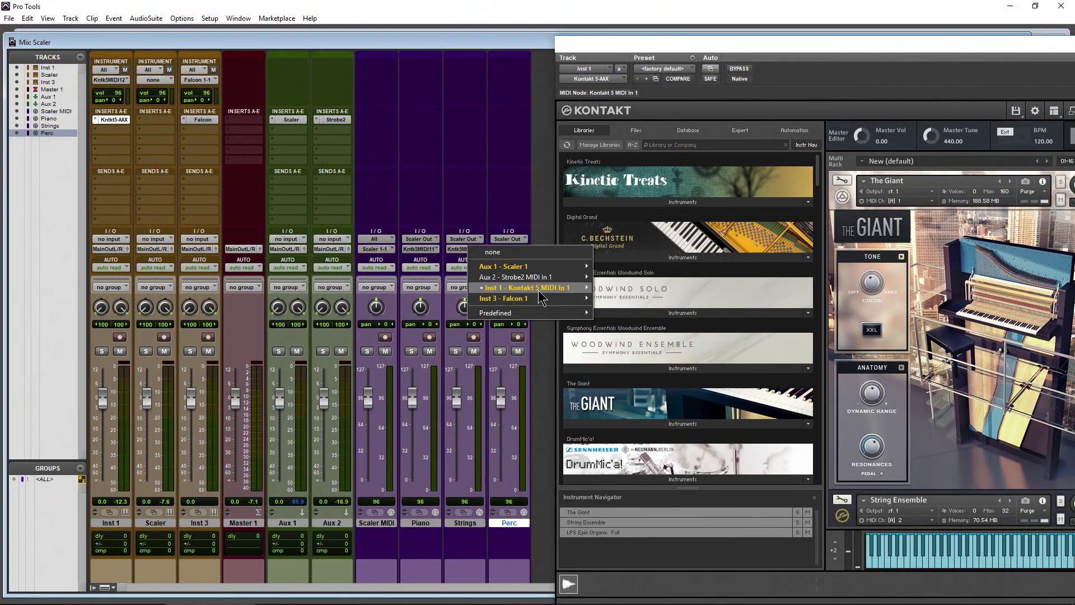
mouse_move(539, 290)
left_click(623, 299)
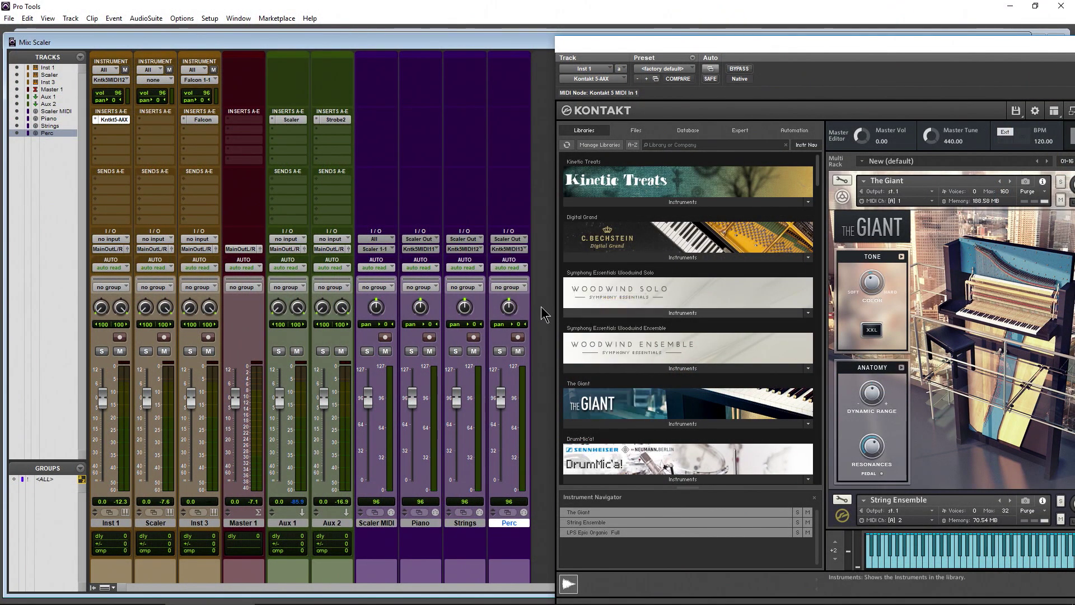
left_click(508, 249)
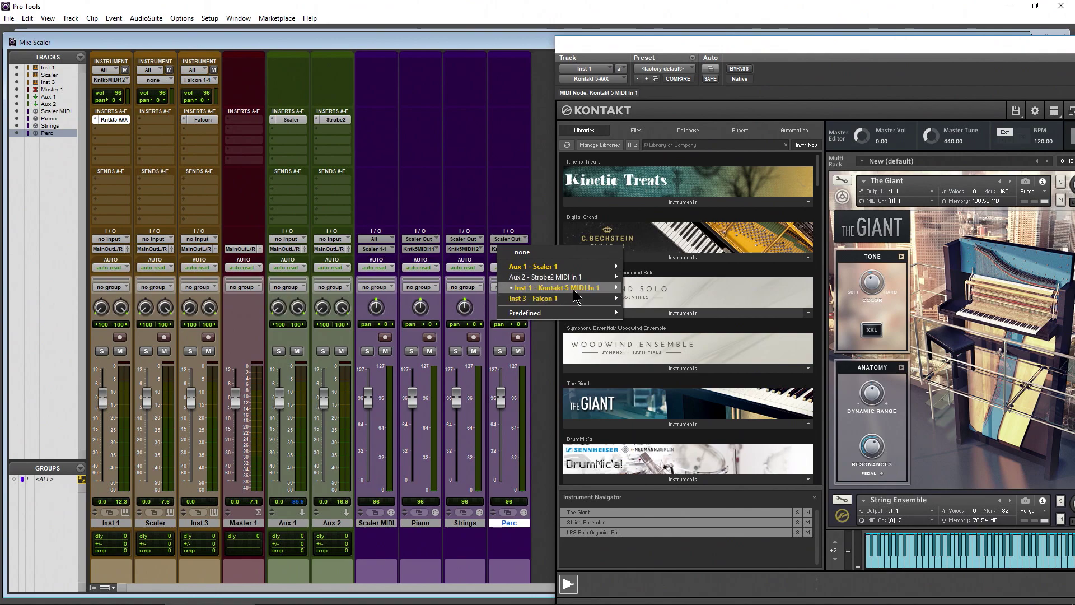
mouse_move(582, 288)
left_click(641, 308)
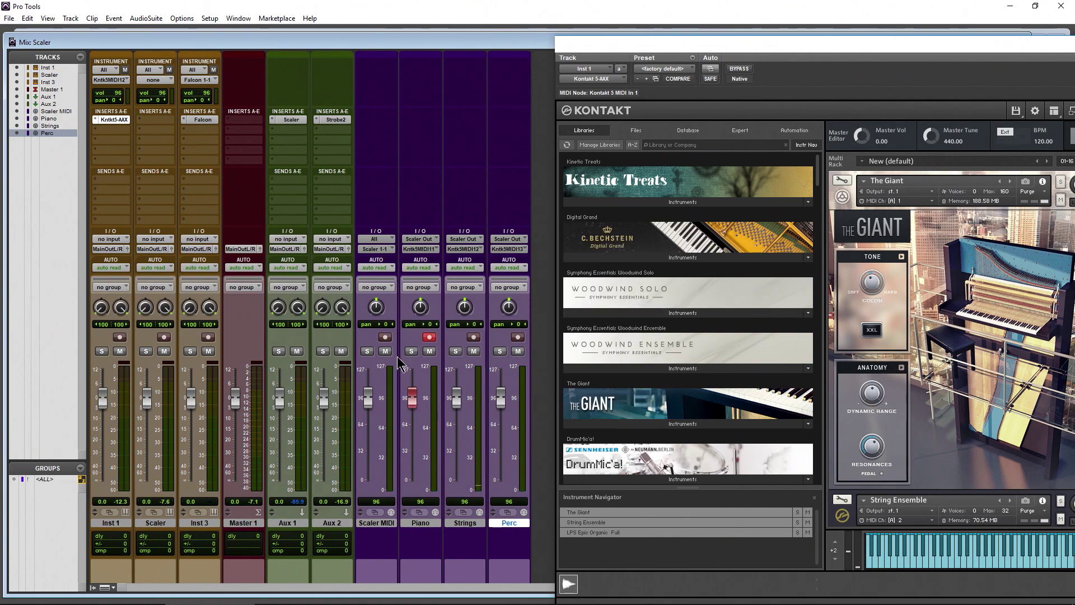
Step: Record-enable the Scaler MIDI track and examine the String Ensemble and LPS Epic Organic Full instruments in Kontakt's rack
left_click(386, 336)
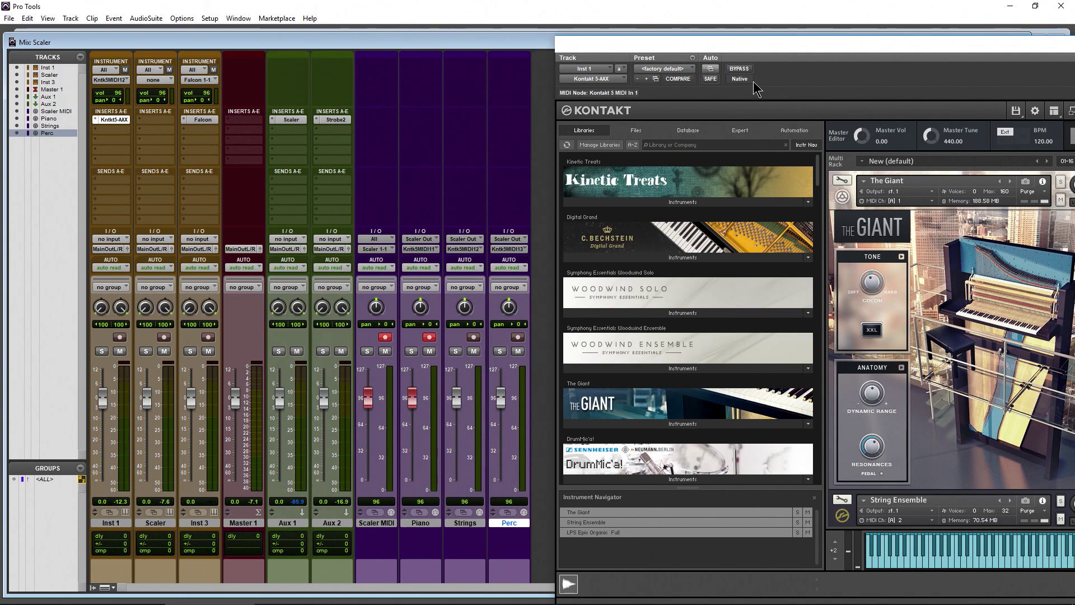
left_click_drag(828, 51, 340, 51)
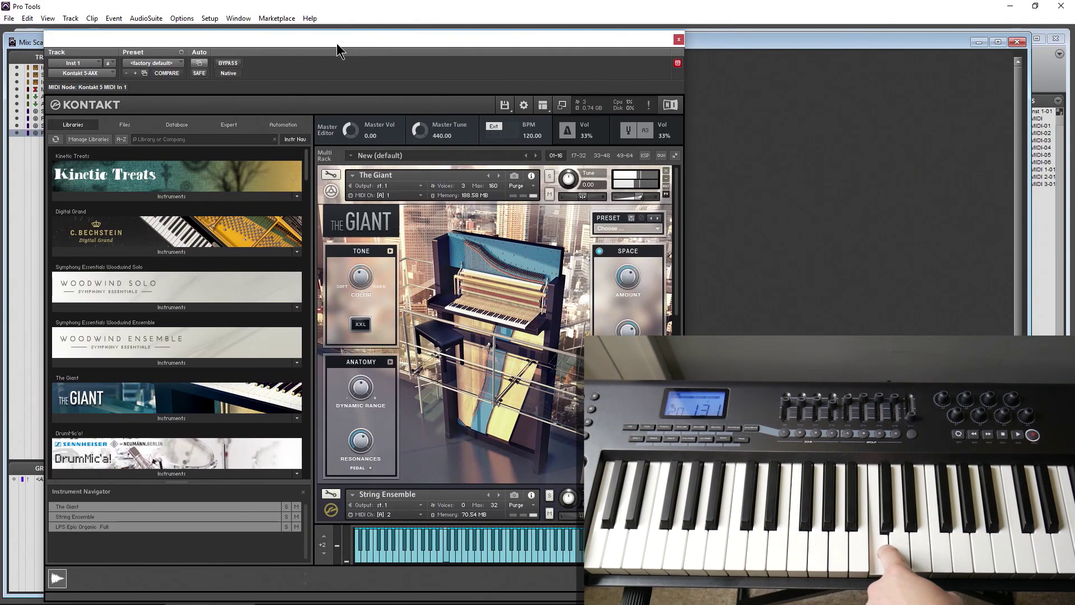
left_click_drag(676, 208, 685, 343)
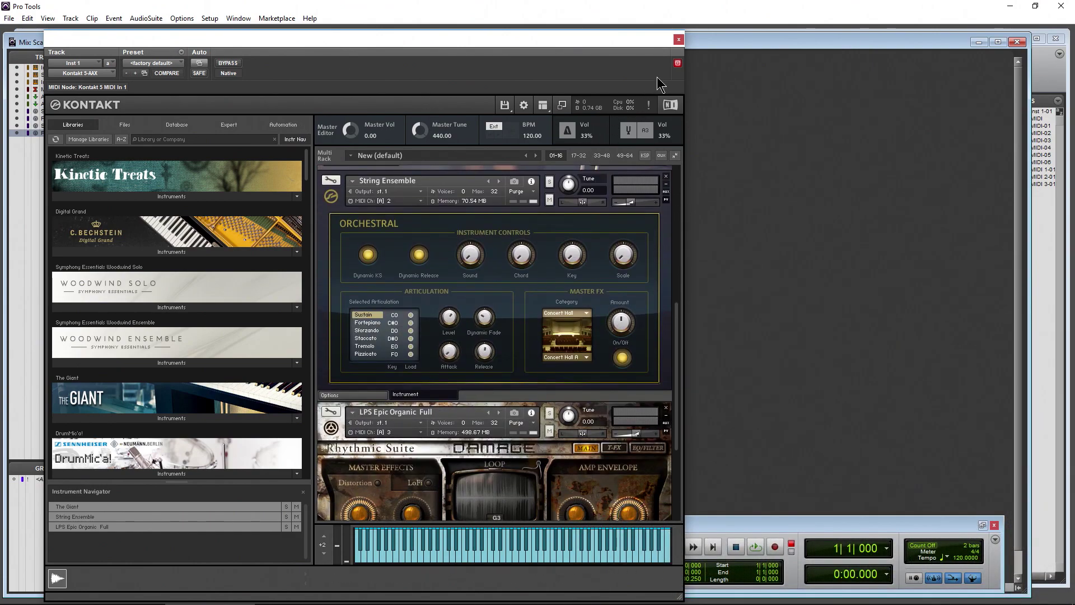
left_click_drag(500, 49, 919, 36)
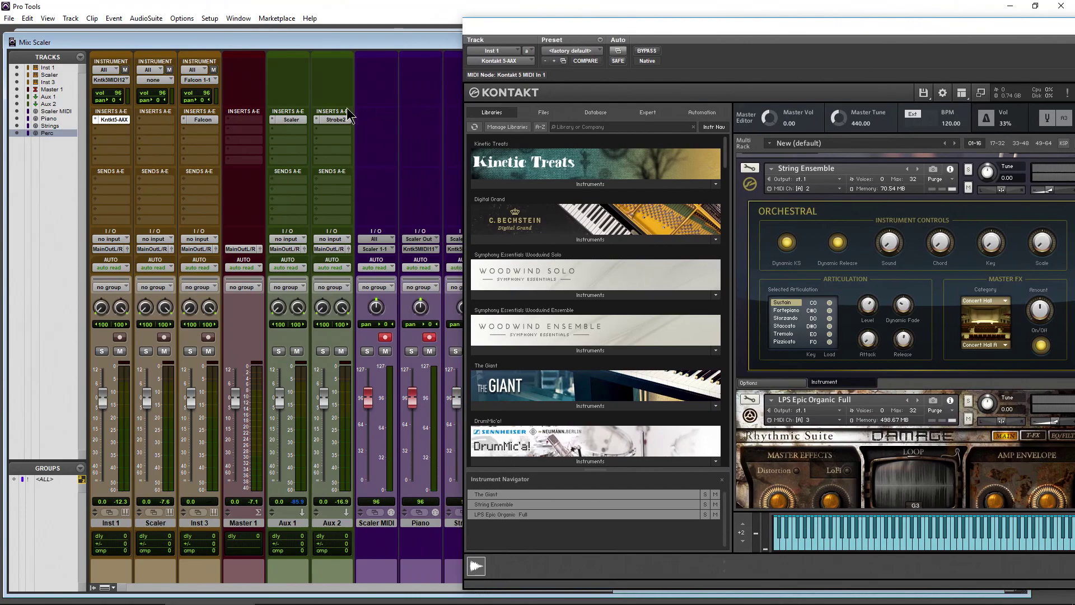
Step: Open Scaler on Aux 1, record-enable the Strings track and arrange the Kontakt and Scaler windows side by side
left_click(298, 120)
left_click_drag(381, 30, 810, 46)
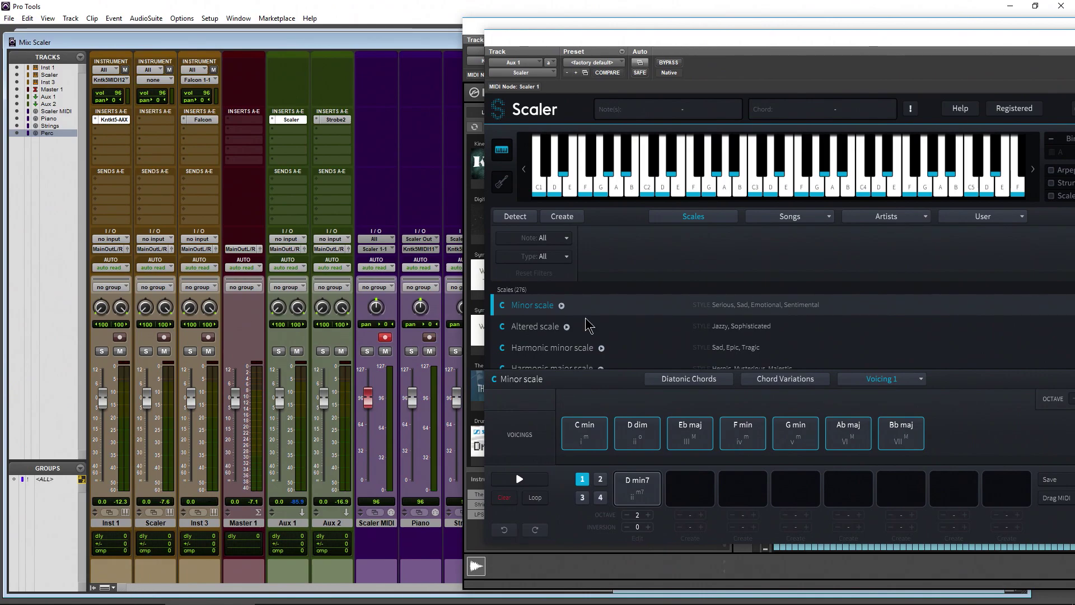
left_click_drag(525, 39, 632, 30)
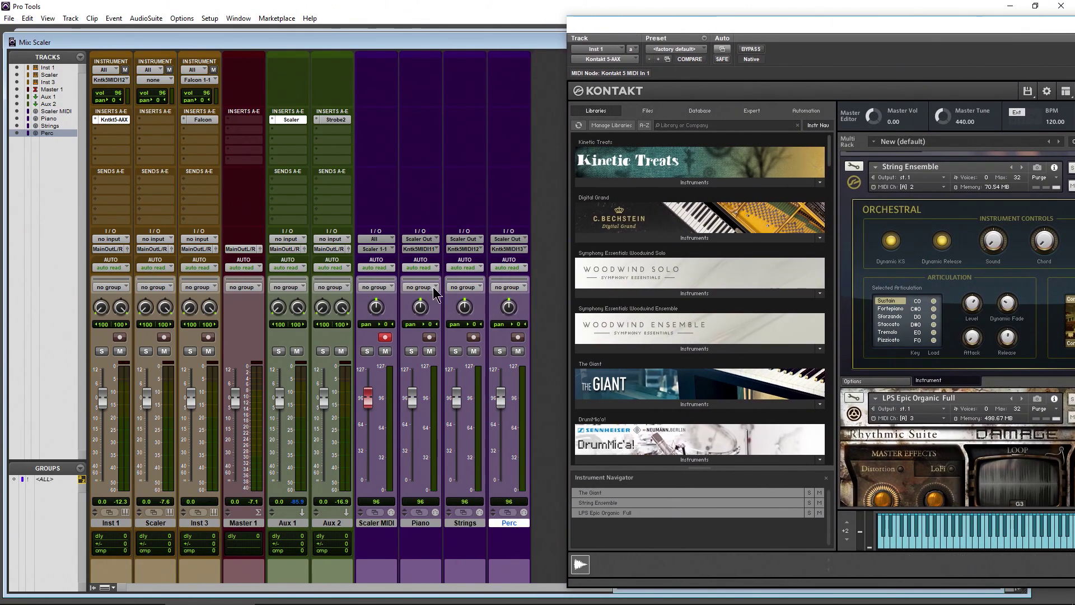
left_click(473, 337)
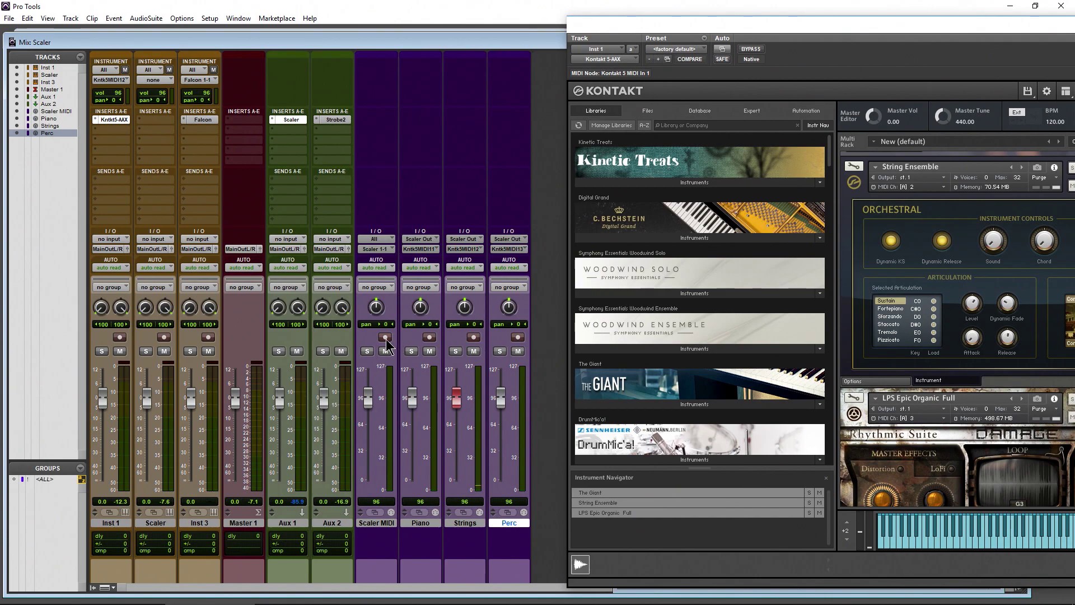
left_click_drag(853, 39, 288, 38)
left_click_drag(742, 44, 662, 47)
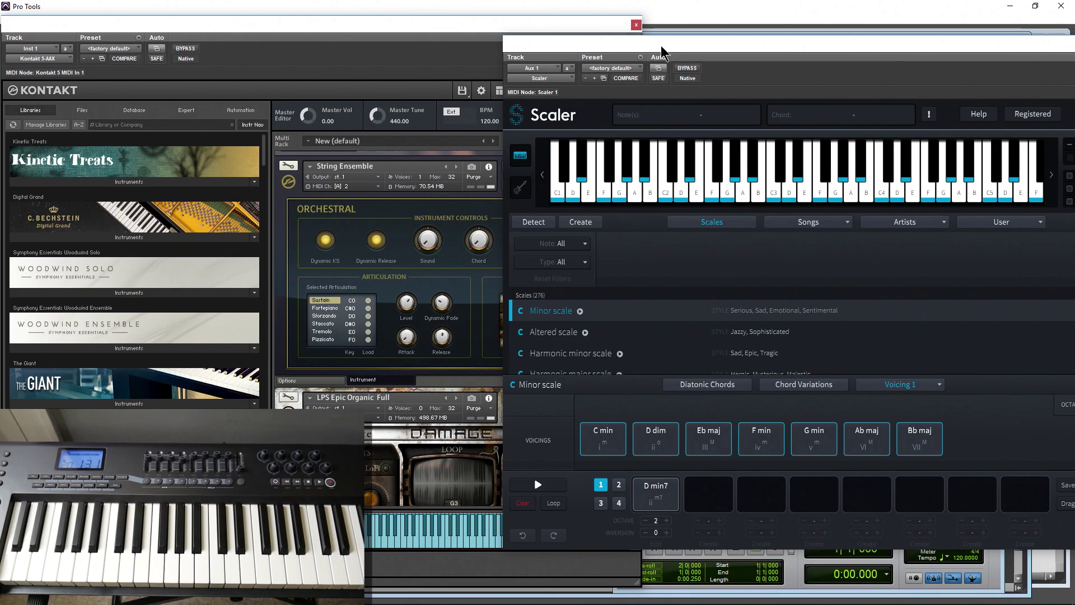
left_click_drag(667, 48, 517, 49)
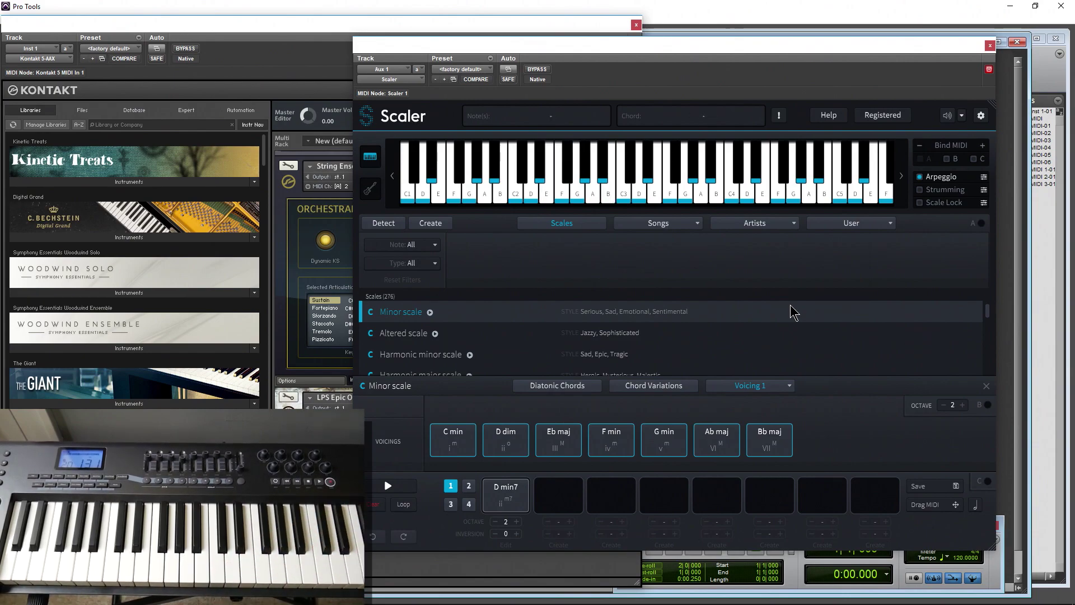
Step: Load the Alternative 1 song chord set in Scaler and audition its G maj add 9 and F maj #11 chords
left_click(663, 227)
mouse_move(652, 266)
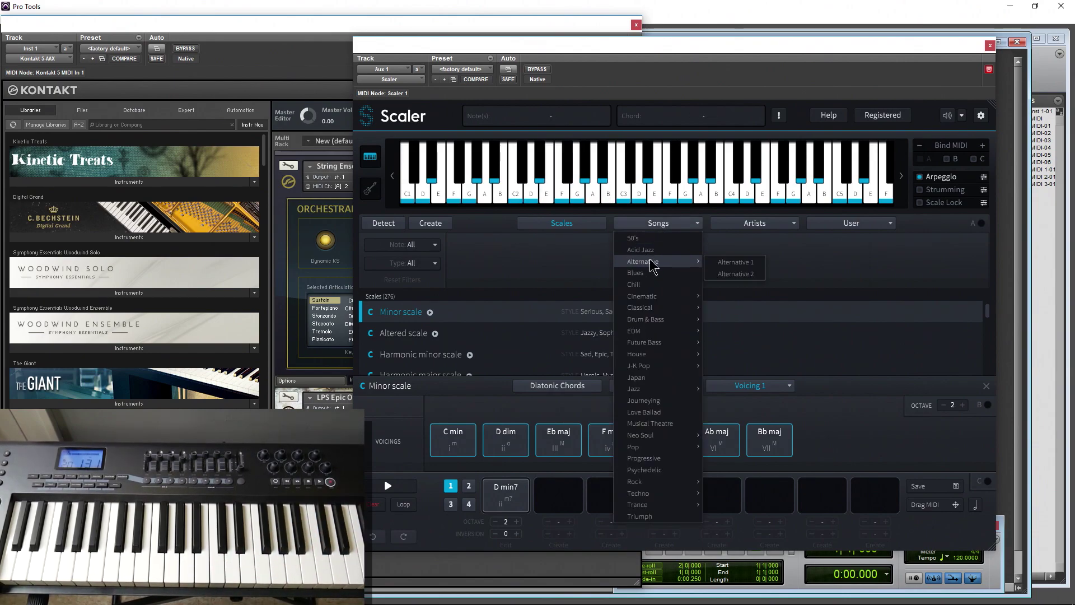
left_click(722, 262)
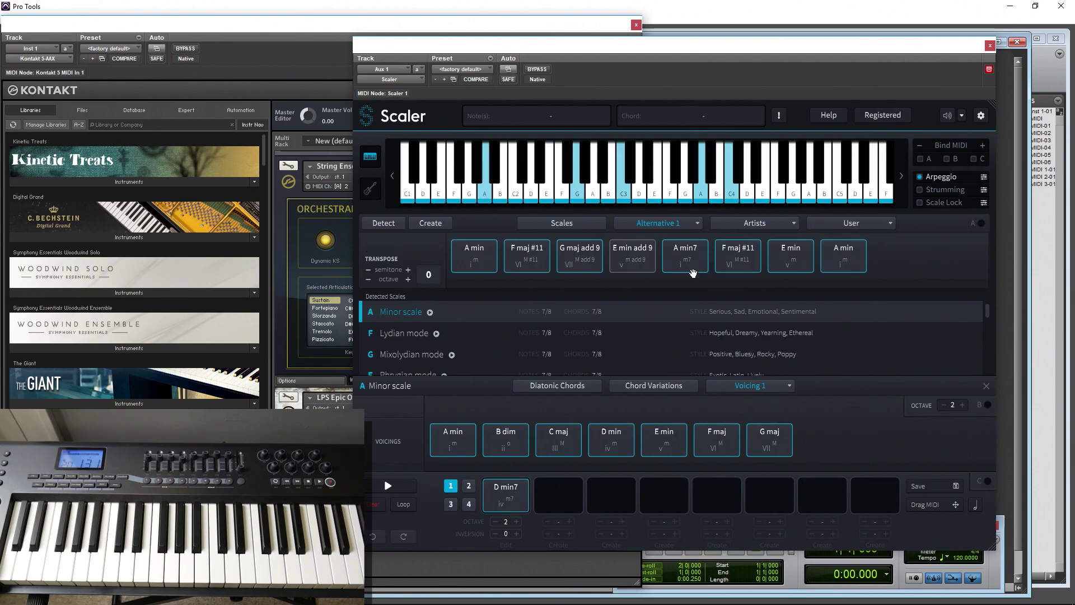
left_click(581, 261)
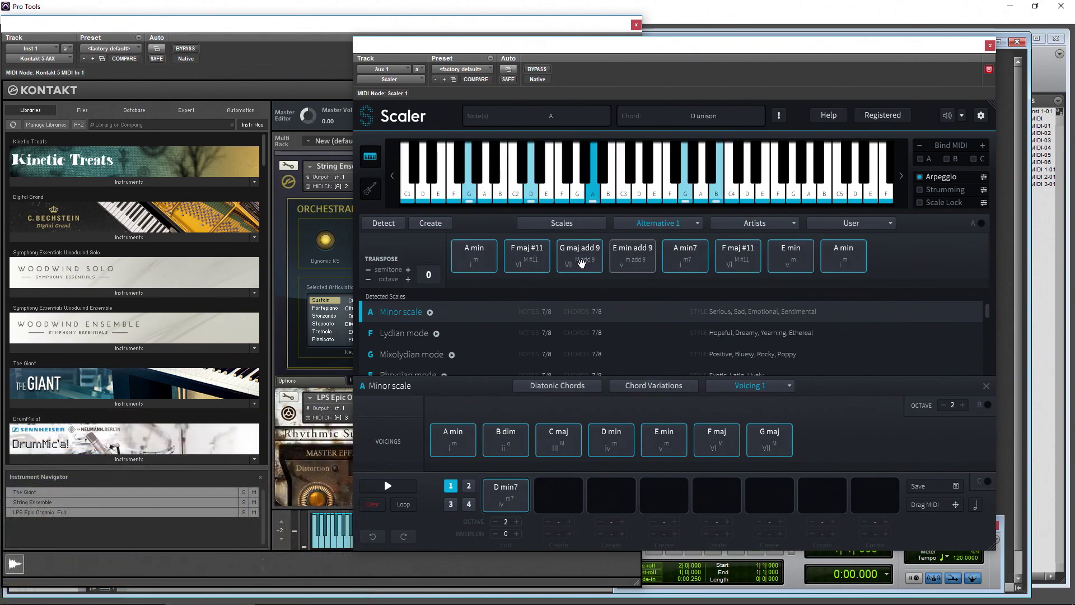
left_click(538, 267)
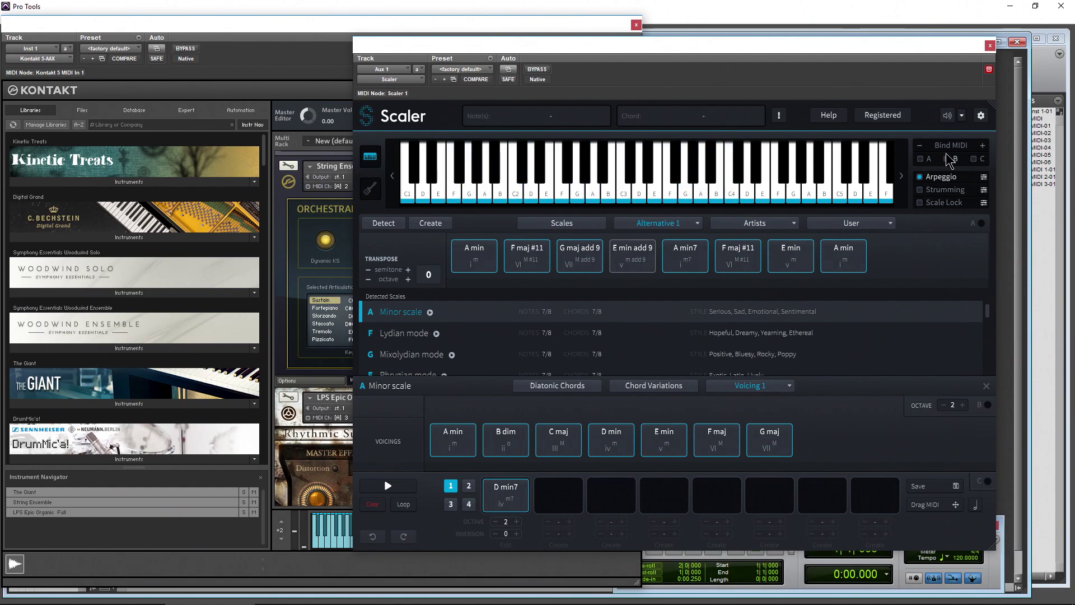
Step: Try binding Scaler's section A to MIDI to play its chords from the keyboard, and unbind it
left_click(928, 162)
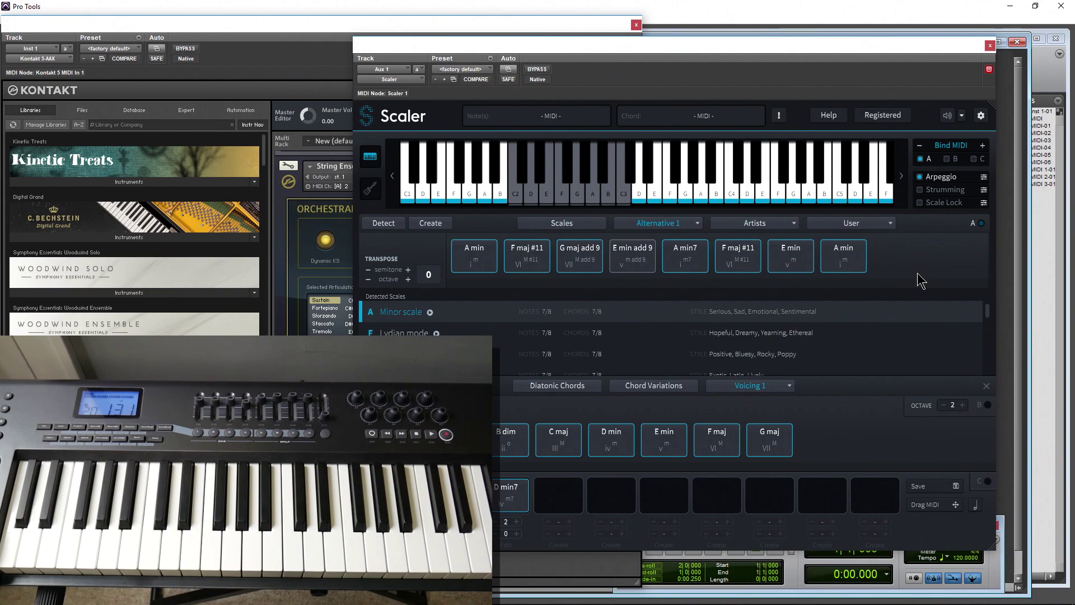
left_click(920, 160)
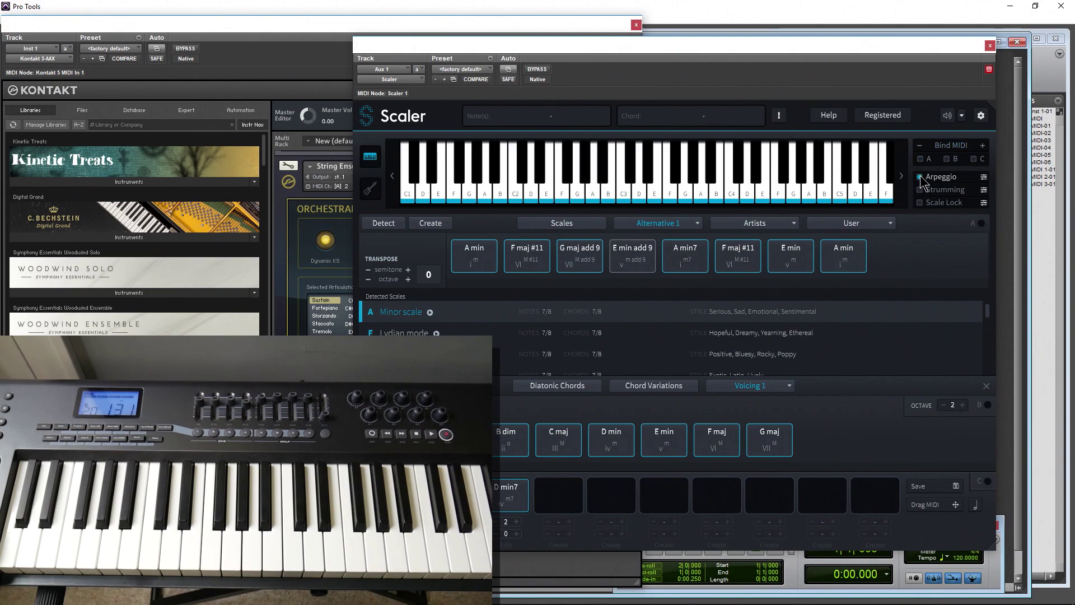
Step: Move the plug-in windows off the mixer and record-enable the Perc and Scaler MIDI tracks in place of Strings
left_click_drag(735, 51, 969, 52)
left_click(475, 34)
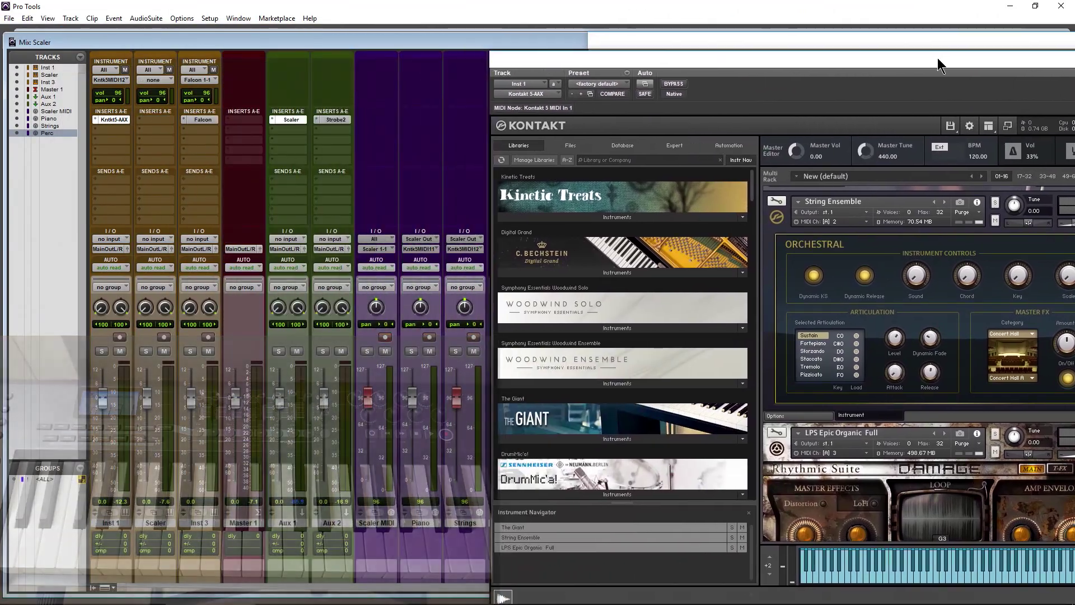
left_click_drag(937, 59, 138, 162)
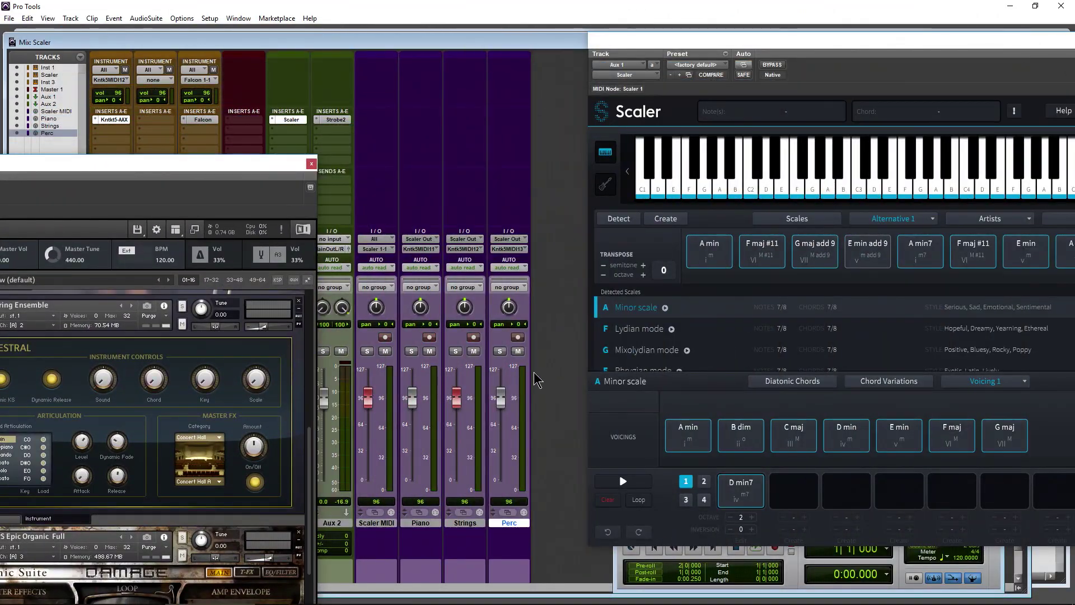
left_click(473, 337)
left_click(385, 337)
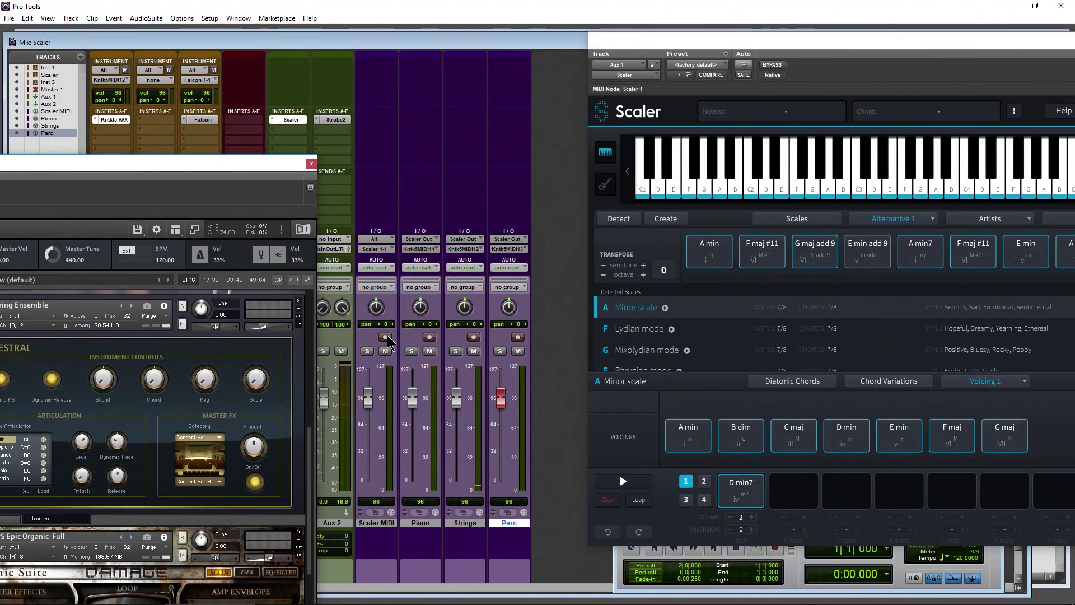
left_click_drag(196, 168, 559, 41)
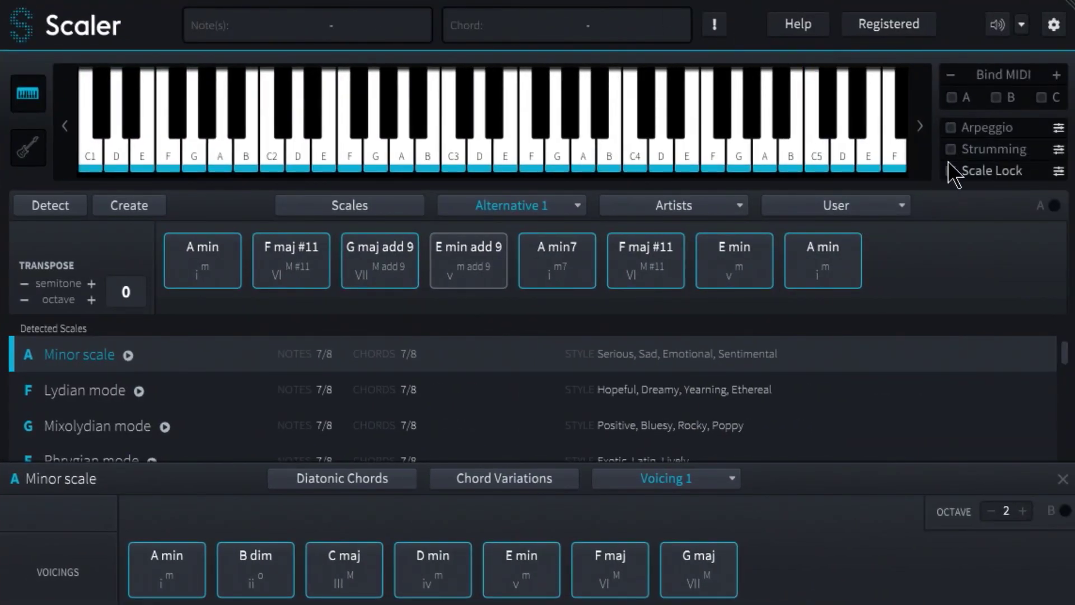
Step: Turn on Arpeggio in Scaler and bind section A to MIDI, keeping the plug-in window clear of the MIDI tracks
left_click(954, 132)
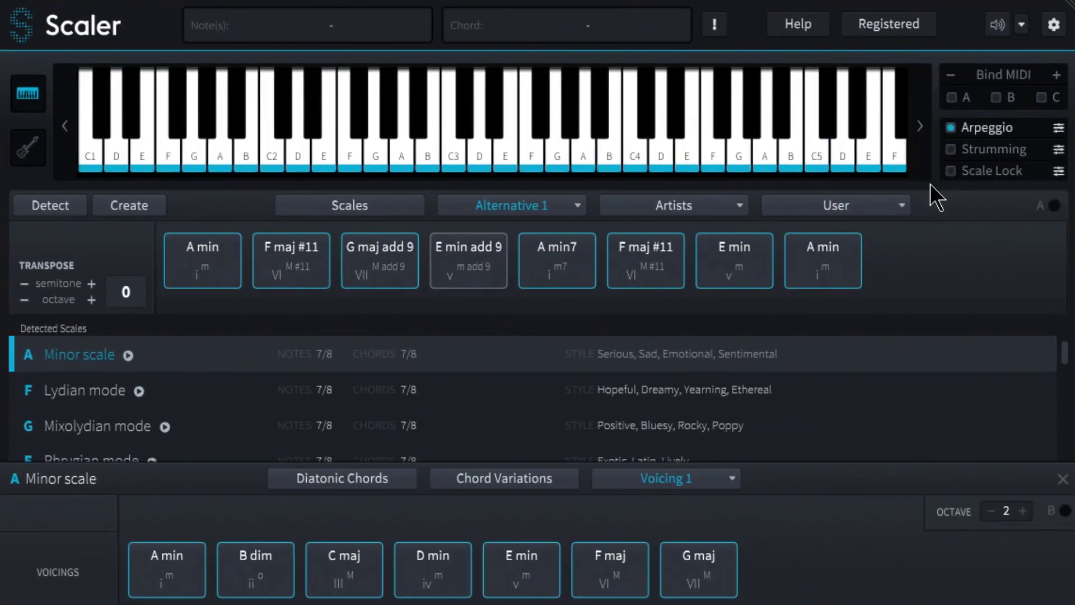
left_click(951, 98)
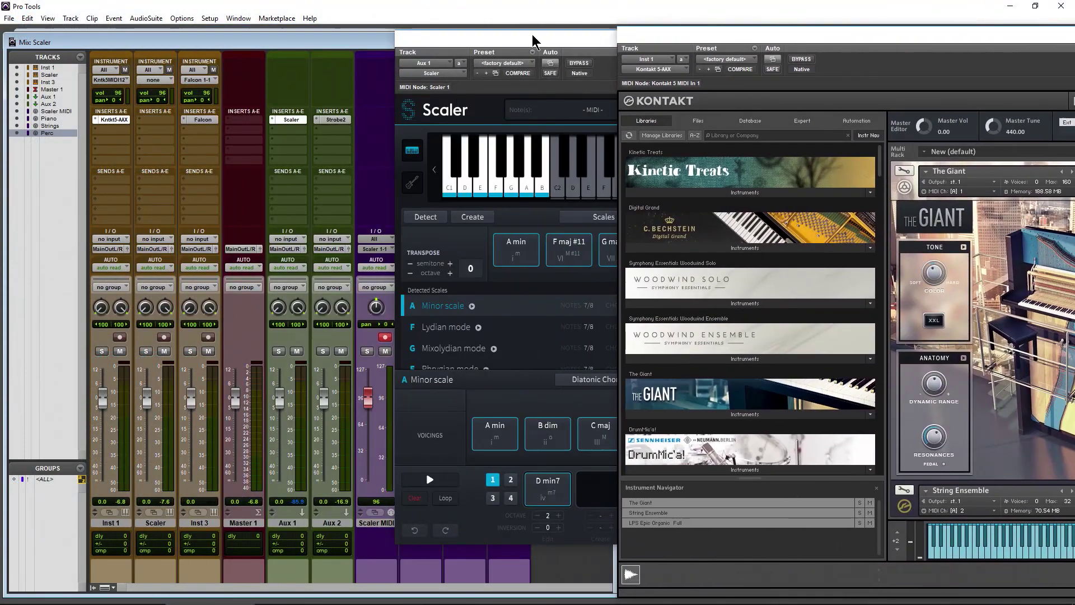
left_click_drag(538, 42, 671, 87)
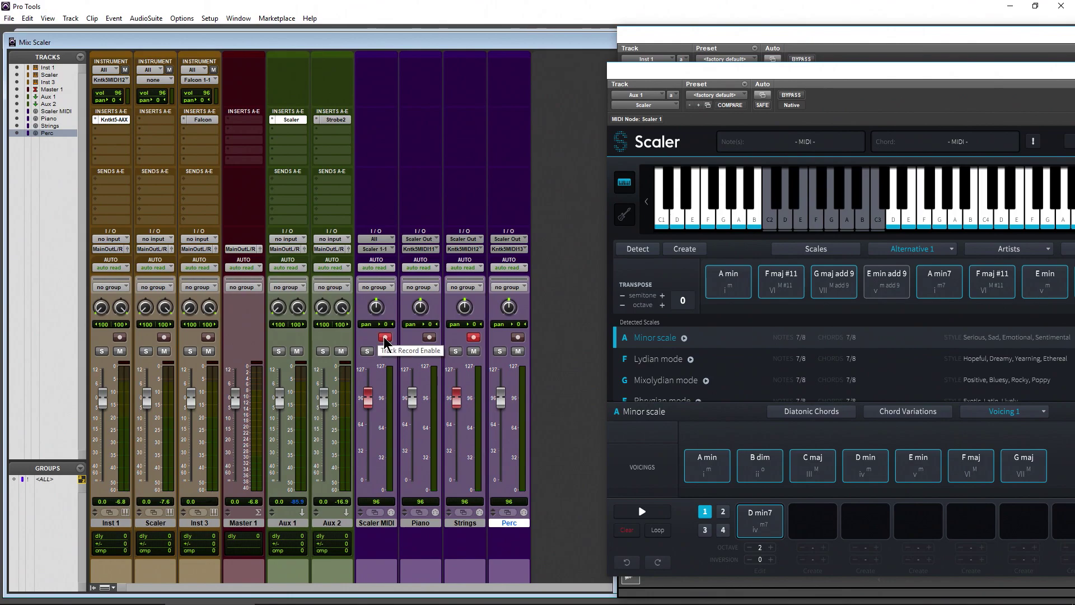
left_click_drag(958, 73, 761, 74)
Step: Switch to the Edit window, bring the MIDI tracks into view and audition Scaler's A min chord
key("ctrl+equal")
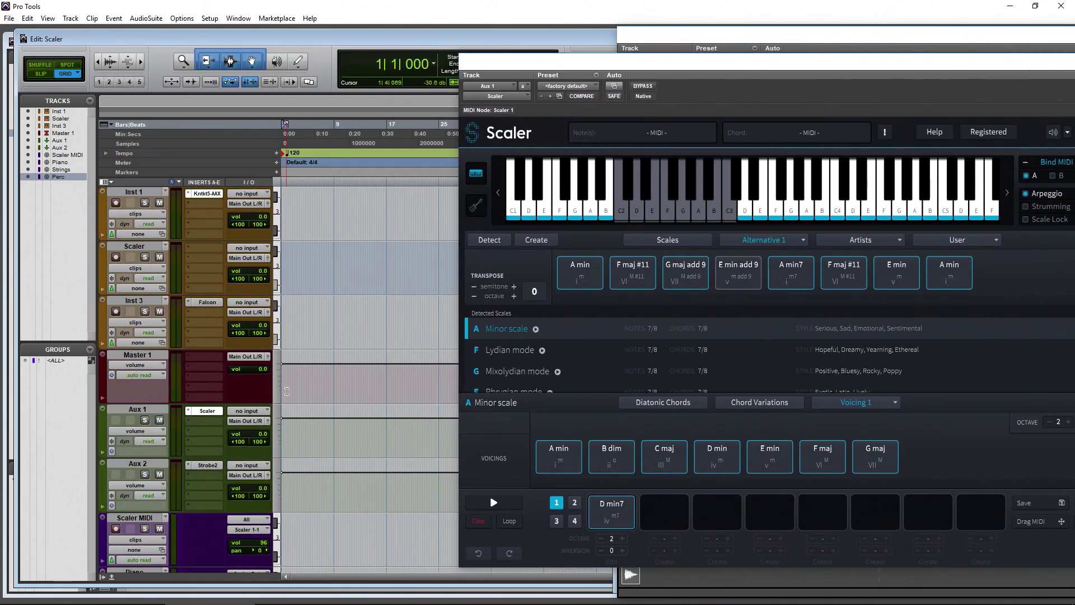
scroll(287, 390, "down", 3)
left_click(572, 271)
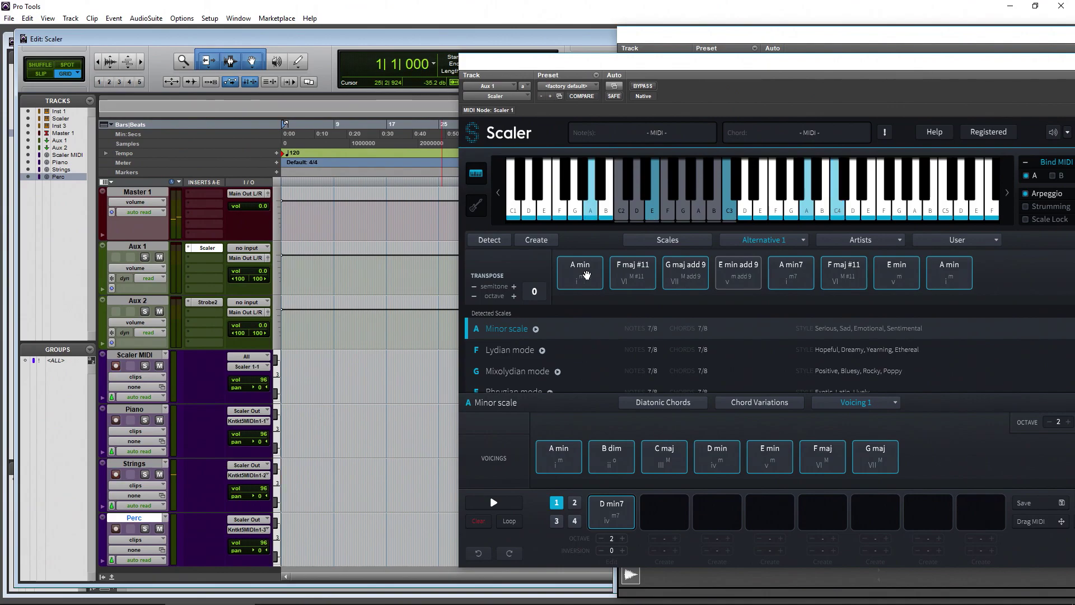
Step: Try placing Scaler's A min chord on the Scaler MIDI track, cancel the MIDI import, delete the clip and return to session start
left_click_drag(586, 274, 307, 392)
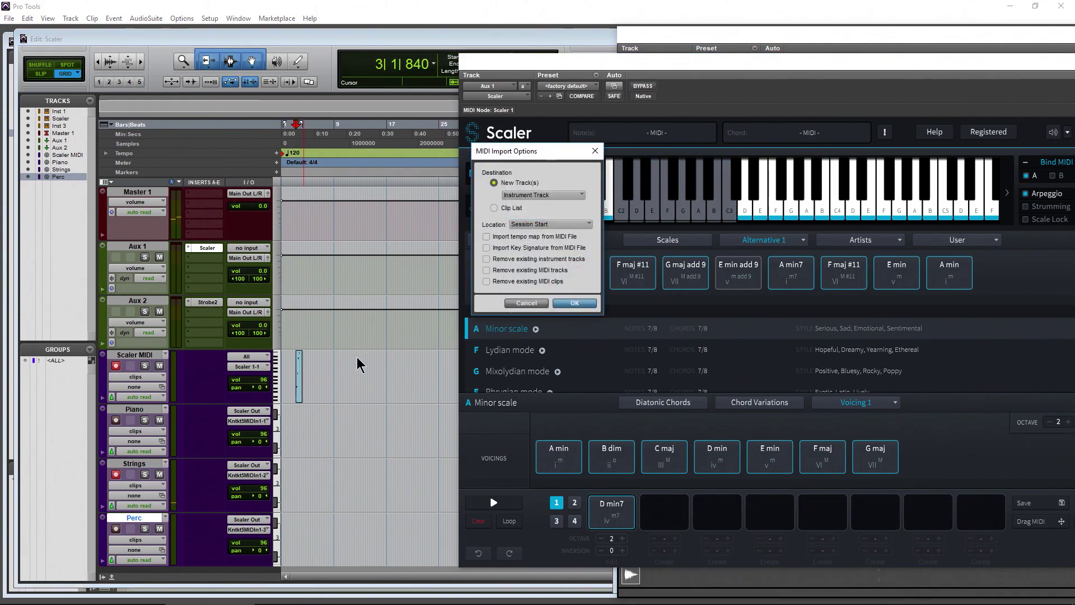
left_click(510, 303)
left_click(299, 396)
key("Delete")
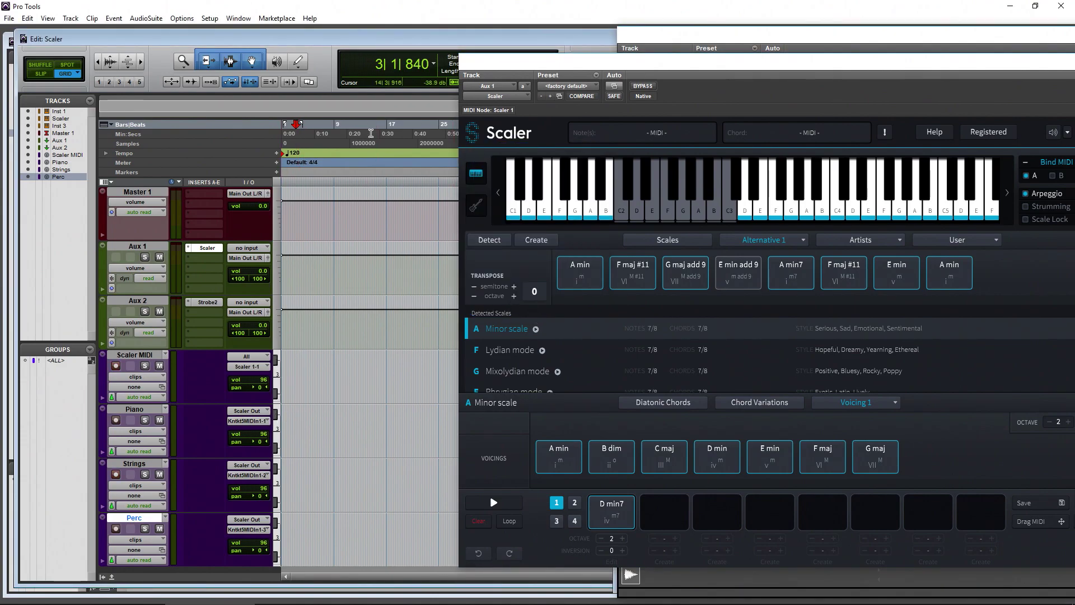
key("Return")
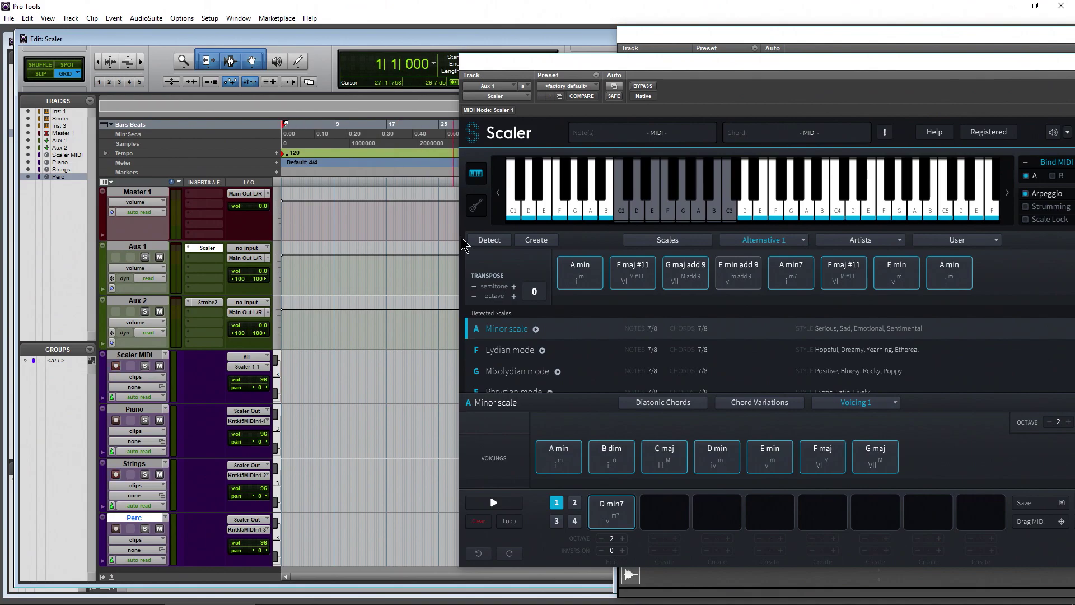
Step: Reposition the Scaler and Kontakt windows and view the String Ensemble instrument in Kontakt's rack
left_click_drag(758, 67, 359, 48)
left_click_drag(845, 27, 561, 22)
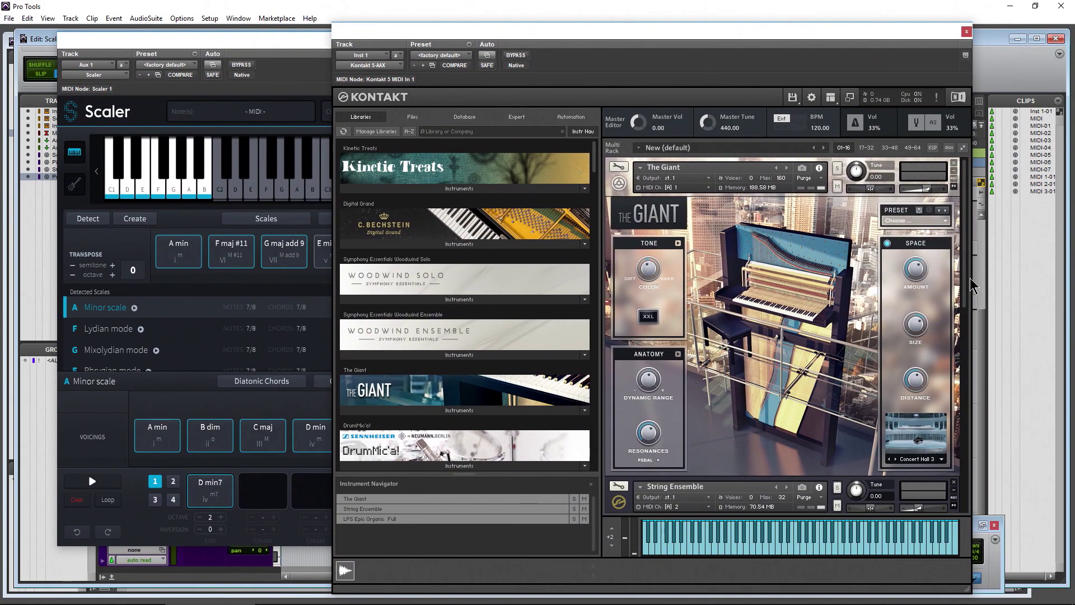
left_click_drag(967, 285, 967, 394)
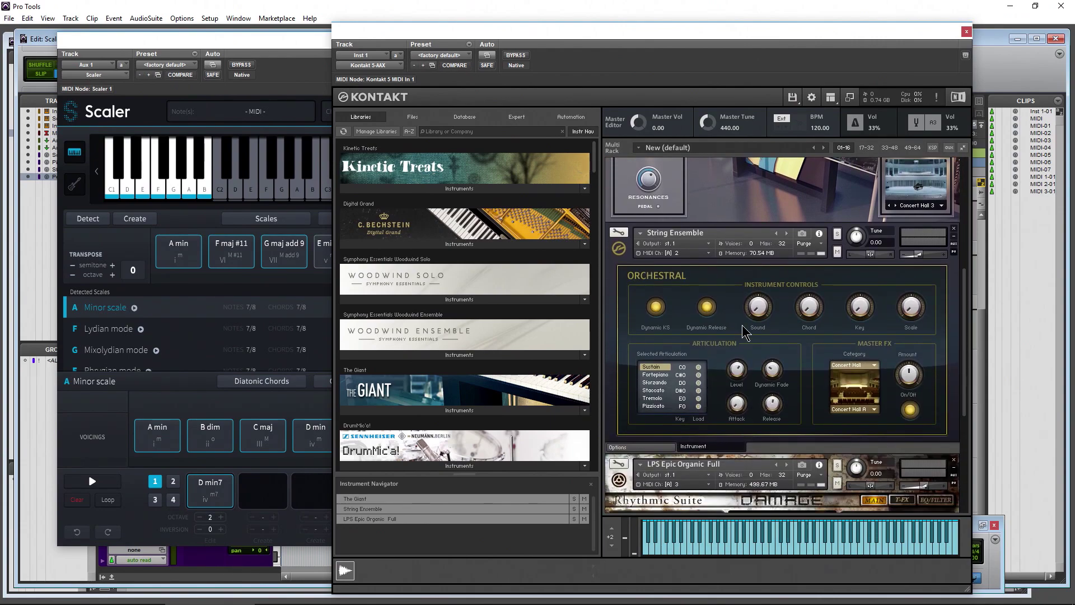
left_click_drag(264, 39, 305, 37)
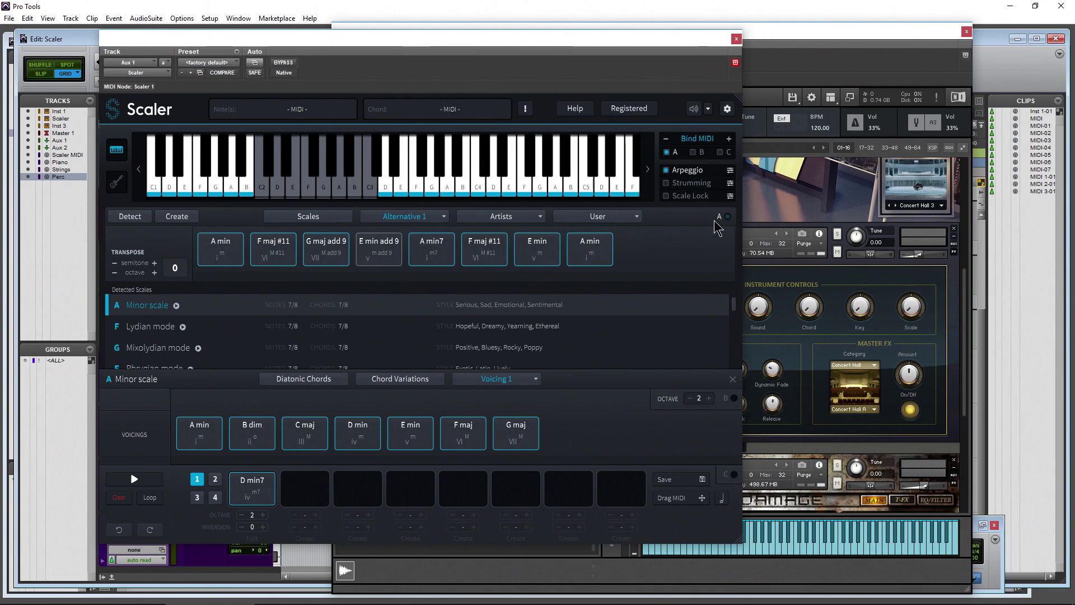
left_click_drag(340, 42, 515, 46)
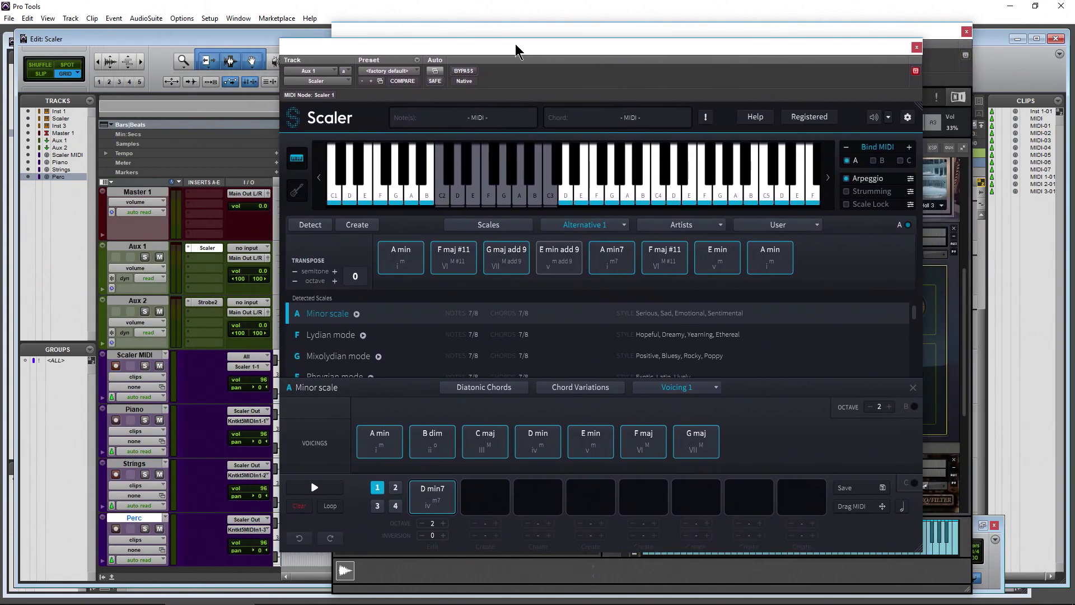
Step: Bring up the Transport window and record a chord performance from Scaler onto the Scaler MIDI and Strings tracks
left_click(991, 560)
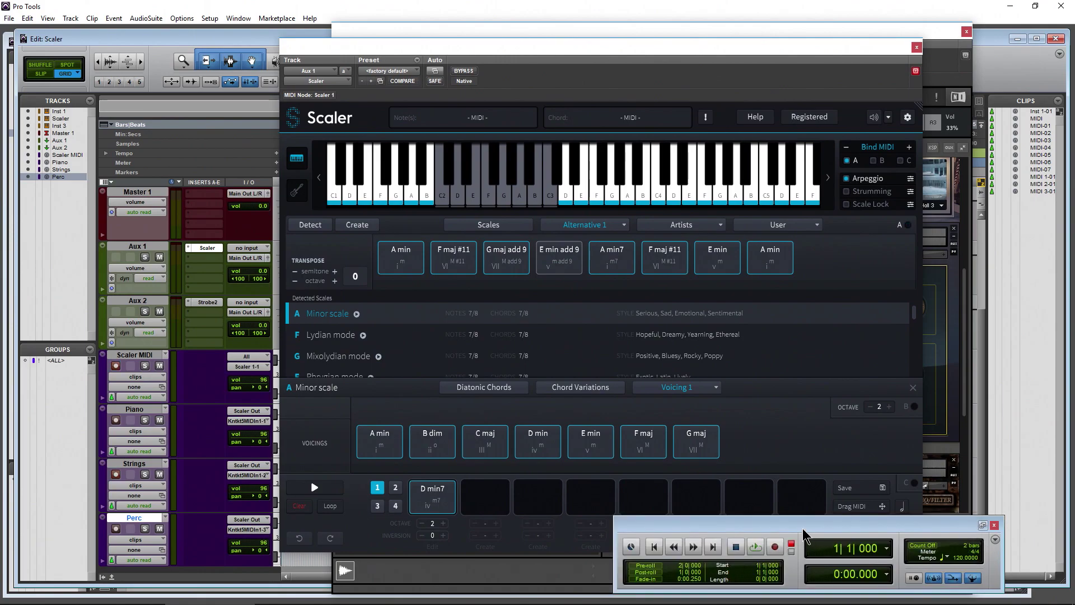
left_click_drag(805, 532, 807, 527)
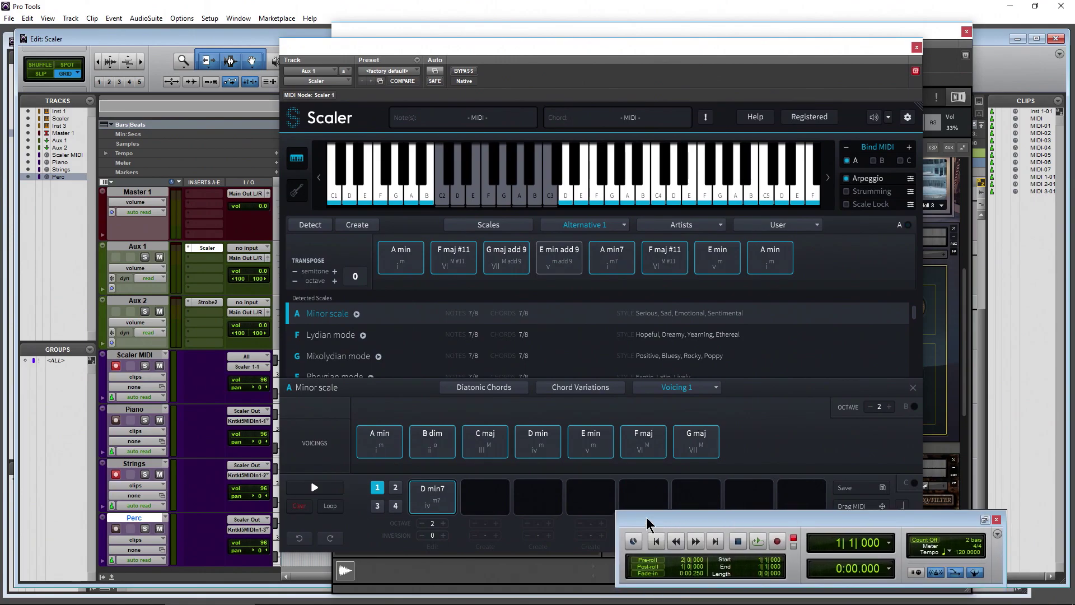
left_click(521, 446)
left_click(445, 498)
mouse_move(849, 515)
left_mouse_down()
mouse_move(852, 542)
mouse_move(856, 495)
left_mouse_up()
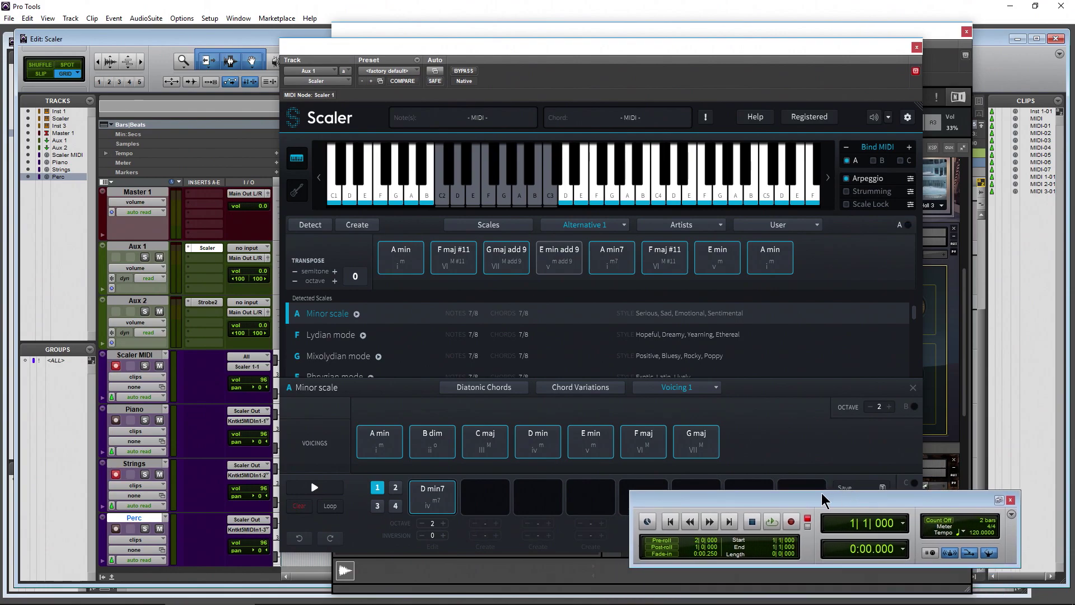
left_click(791, 522)
left_click(768, 520)
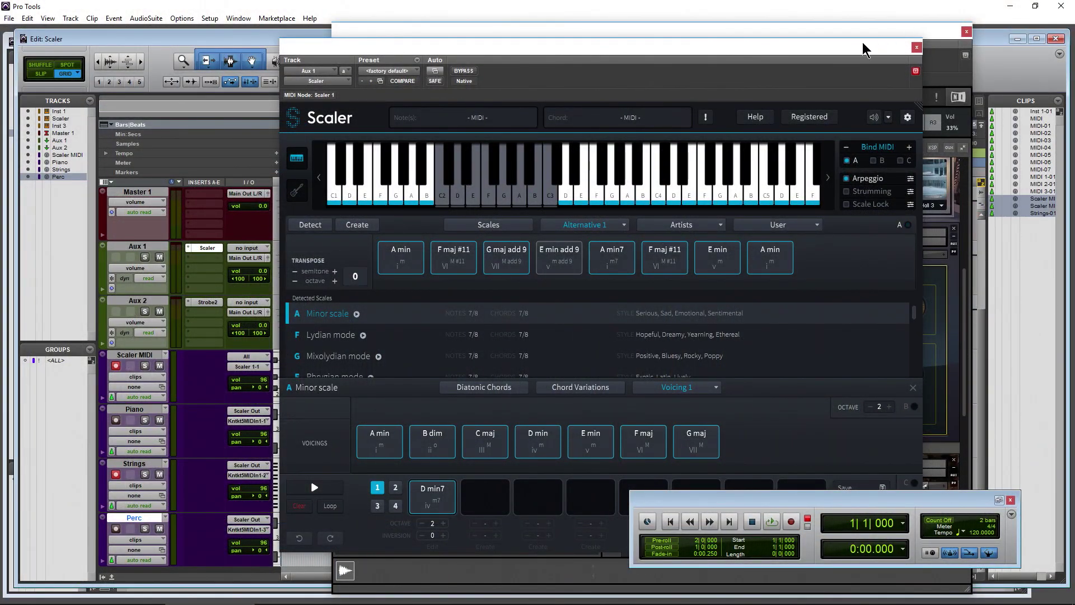
Step: Close the Scaler and Kontakt windows and disarm recording on the Scaler MIDI and Strings tracks
left_click(917, 47)
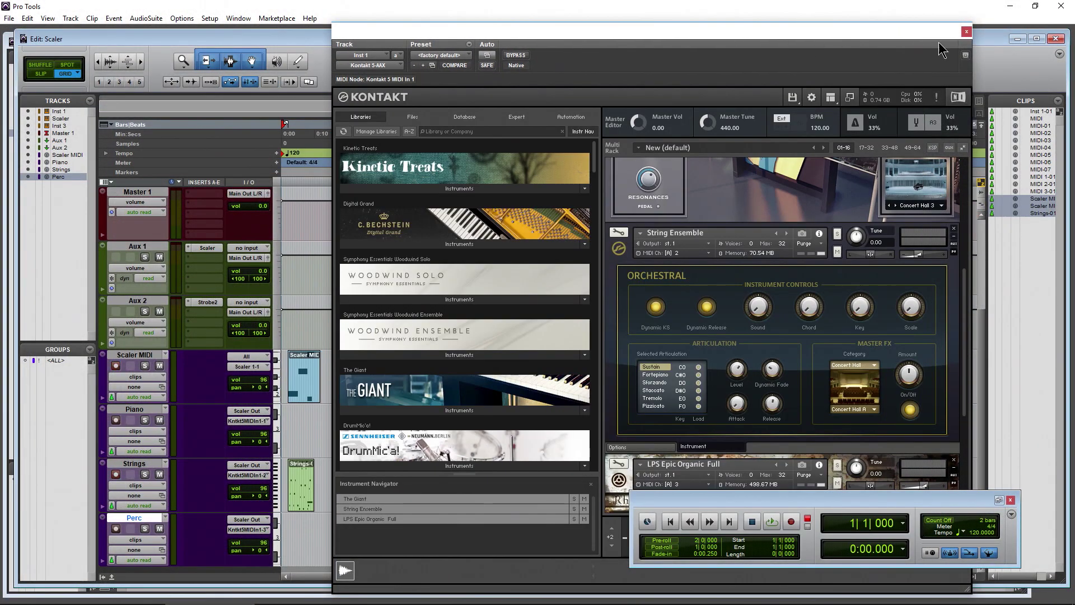
left_click(966, 32)
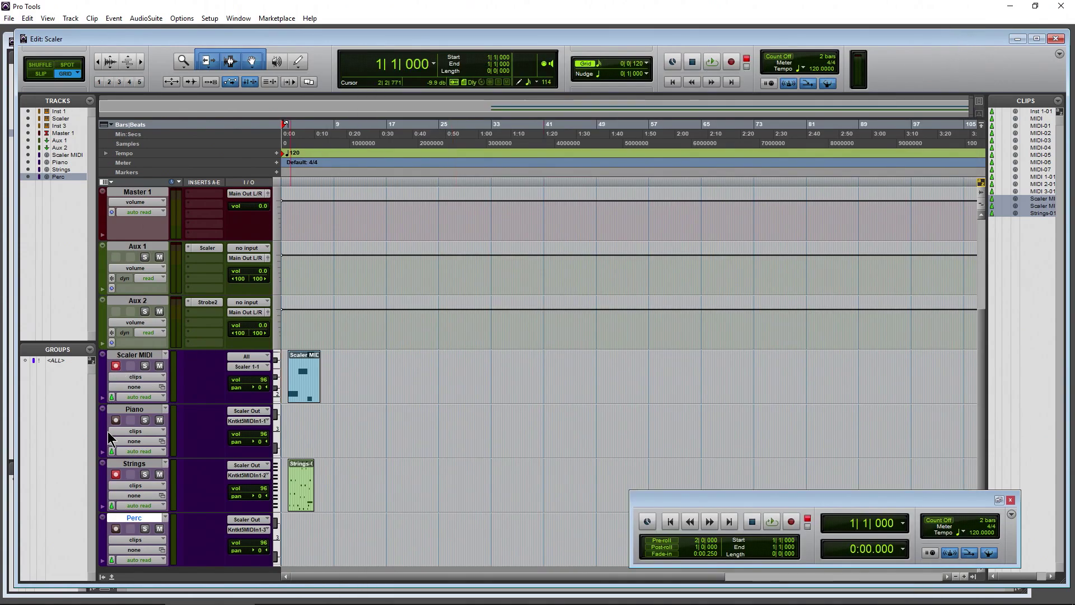
left_click(115, 475)
left_click_drag(141, 60, 253, 79)
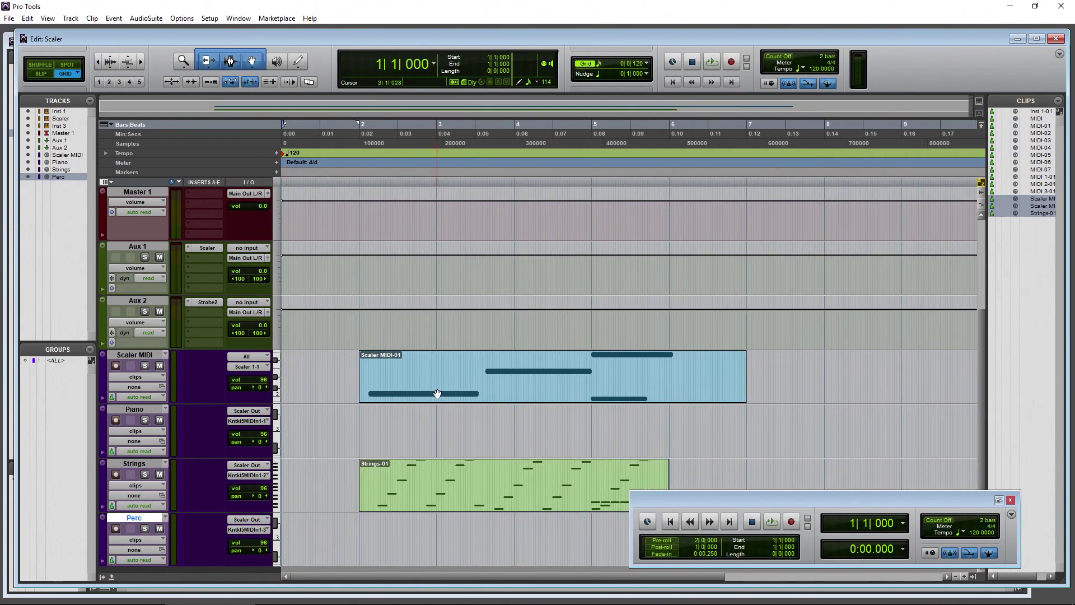
Step: Examine the MIDI input choices of the Scaler MIDI track, including the Axiom 61 channels, and keep the current input
left_click(247, 358)
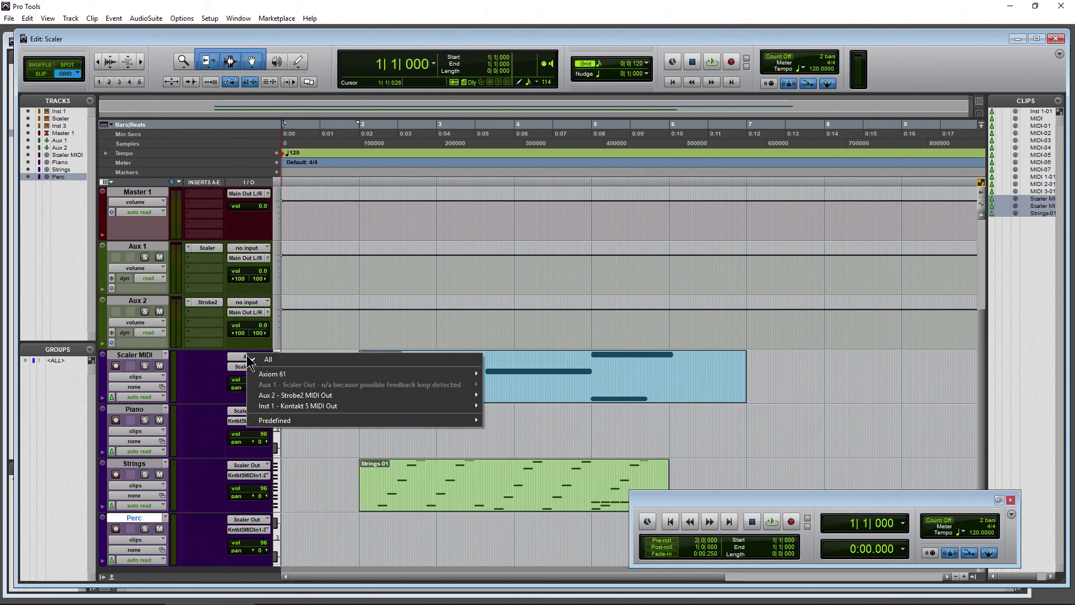
mouse_move(269, 378)
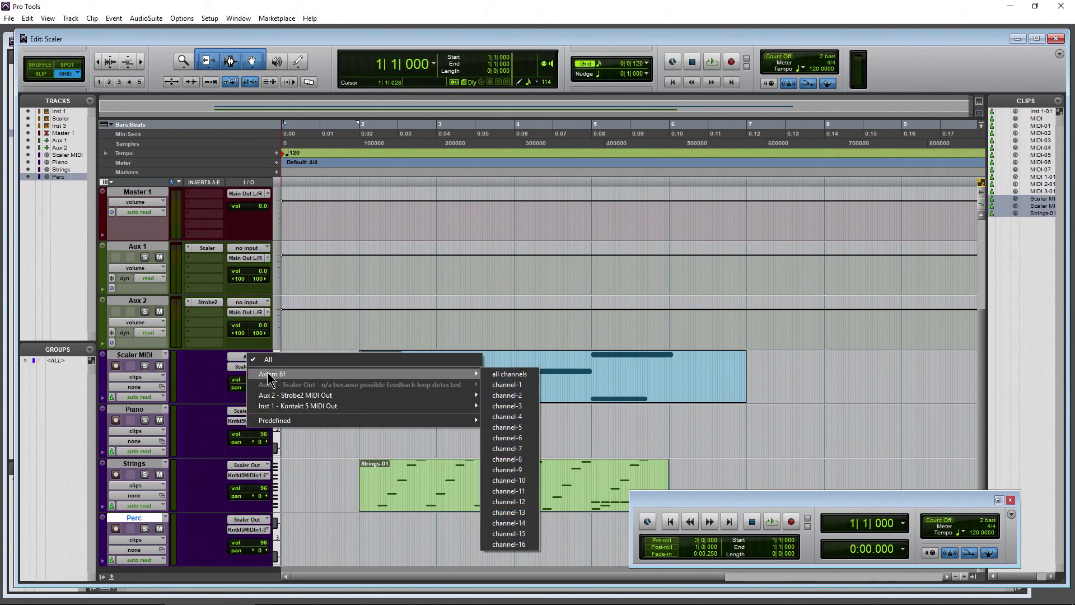
left_click(205, 369)
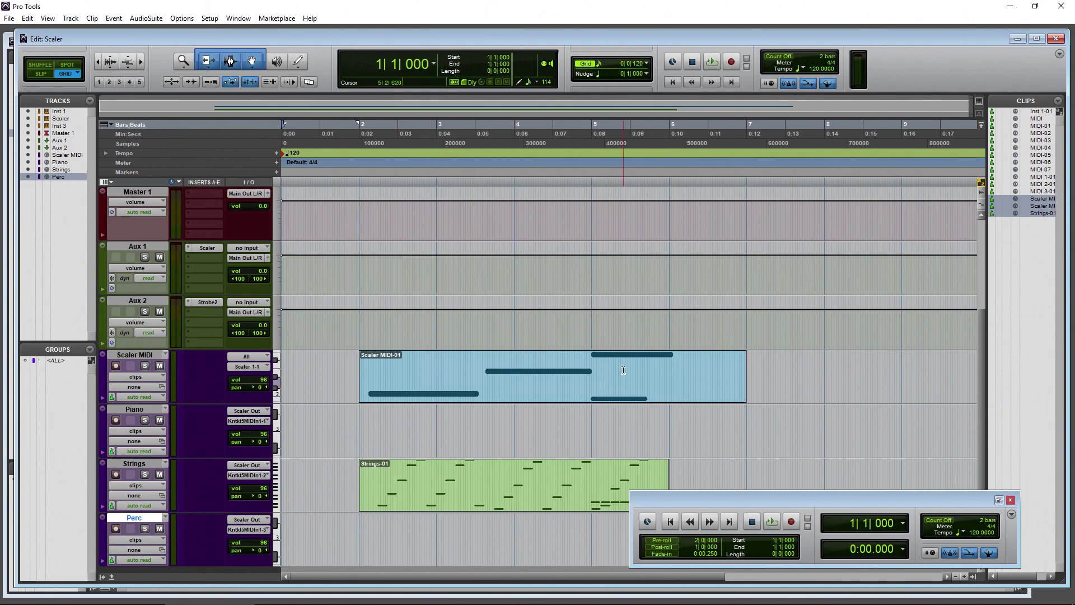
Step: Select the Strings-01 clip and check Scaler's Arpeggio setting, closing the plug-in window again
left_click(429, 499)
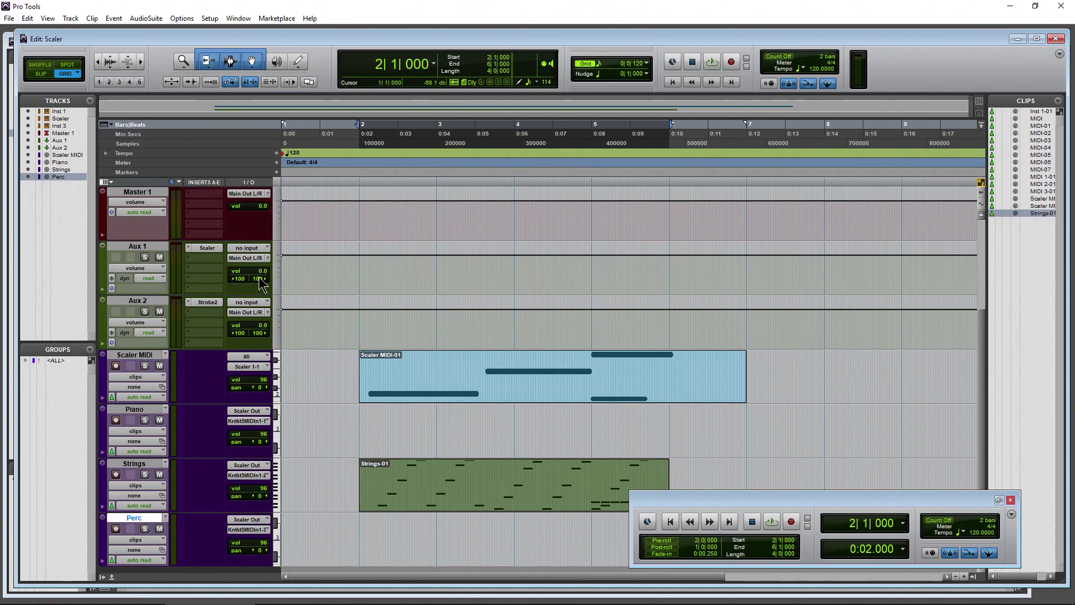
left_click(203, 250)
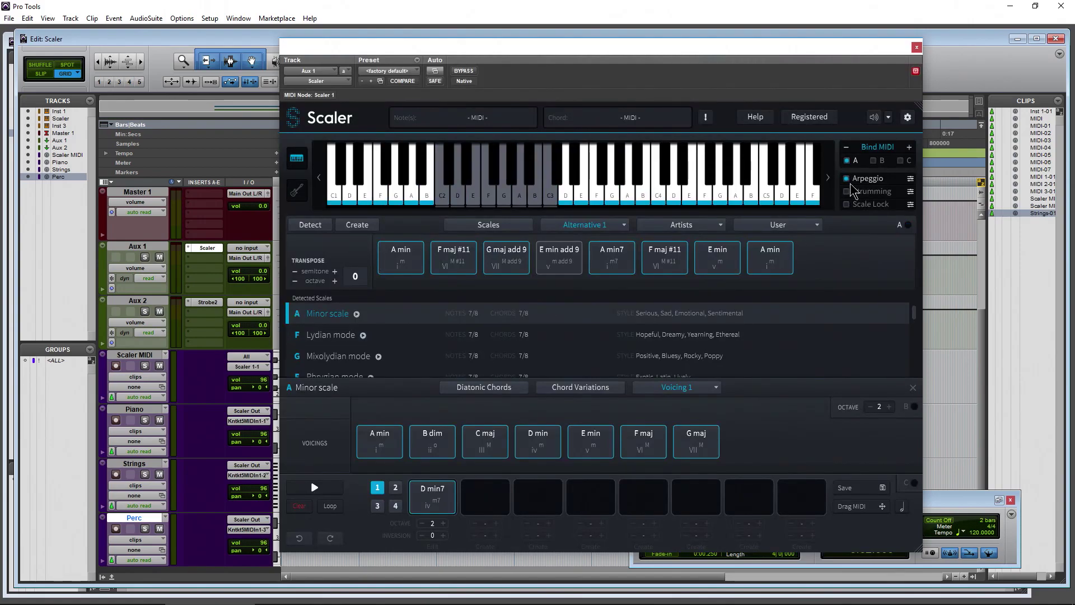
left_click(916, 47)
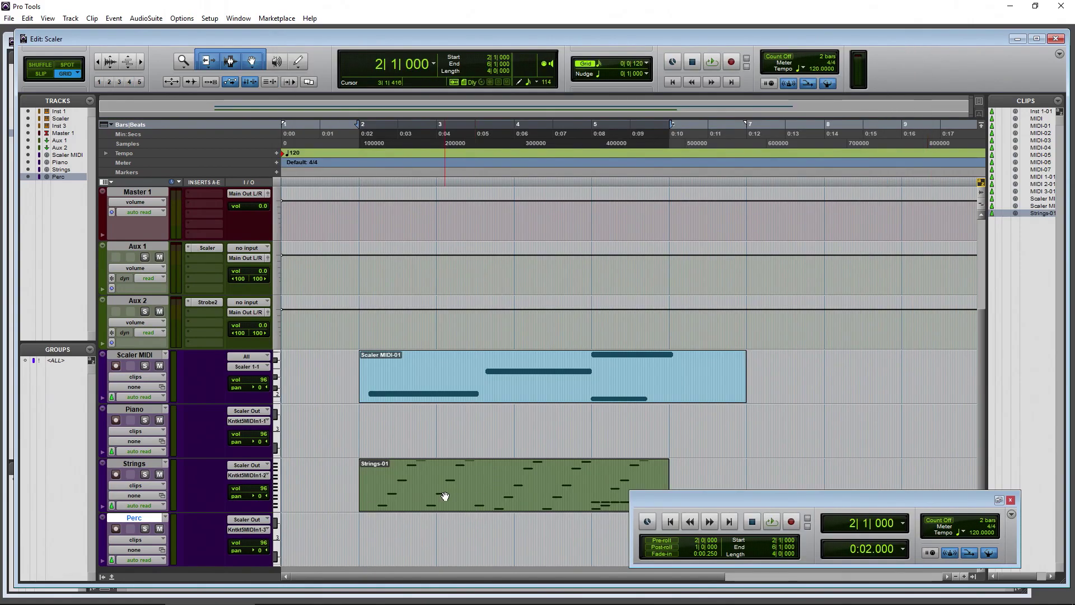
Step: Move the Strings-01 clip to the session start, mute the Scaler MIDI track and play back the strings
left_click_drag(446, 496, 354, 454)
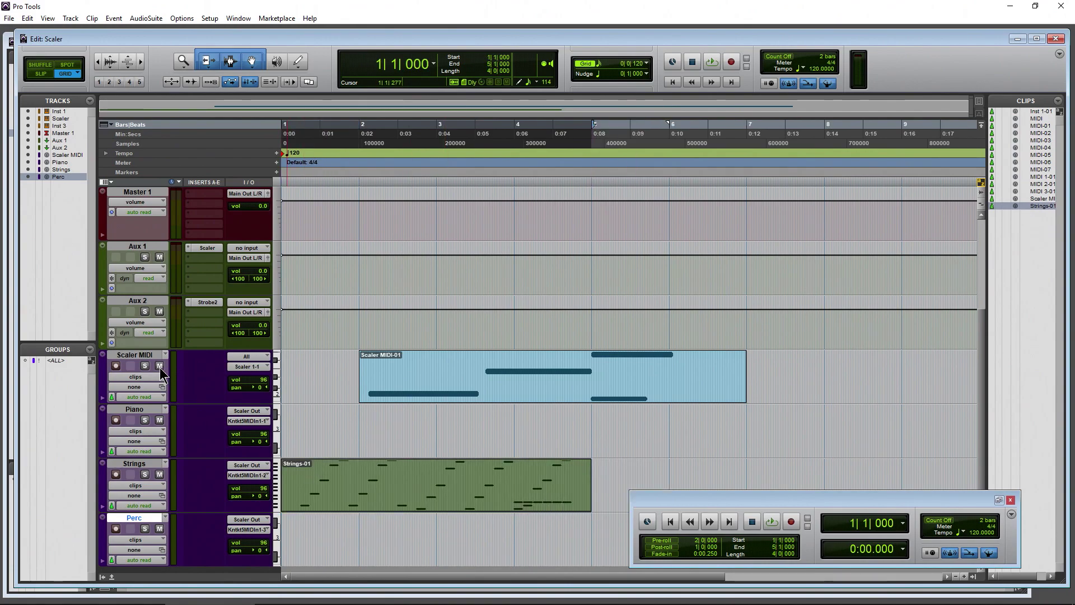
left_click(711, 60)
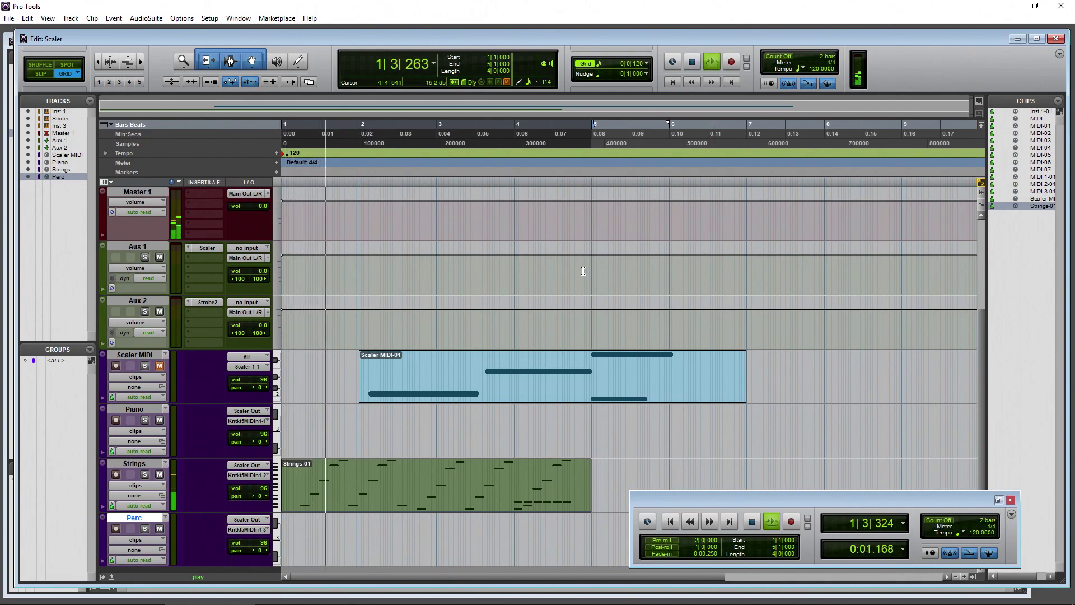
left_click(694, 59)
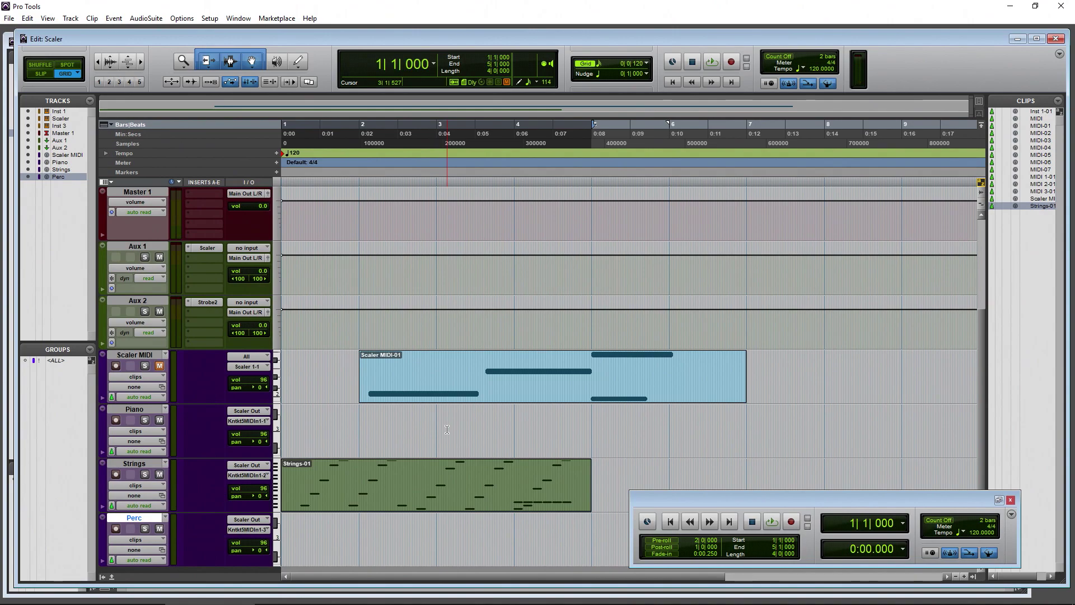
Step: Audition Scaler's G maj add 9 and E min add 9 chords and add E min add 9, A min7 and F maj #11 to the progression
left_click(206, 248)
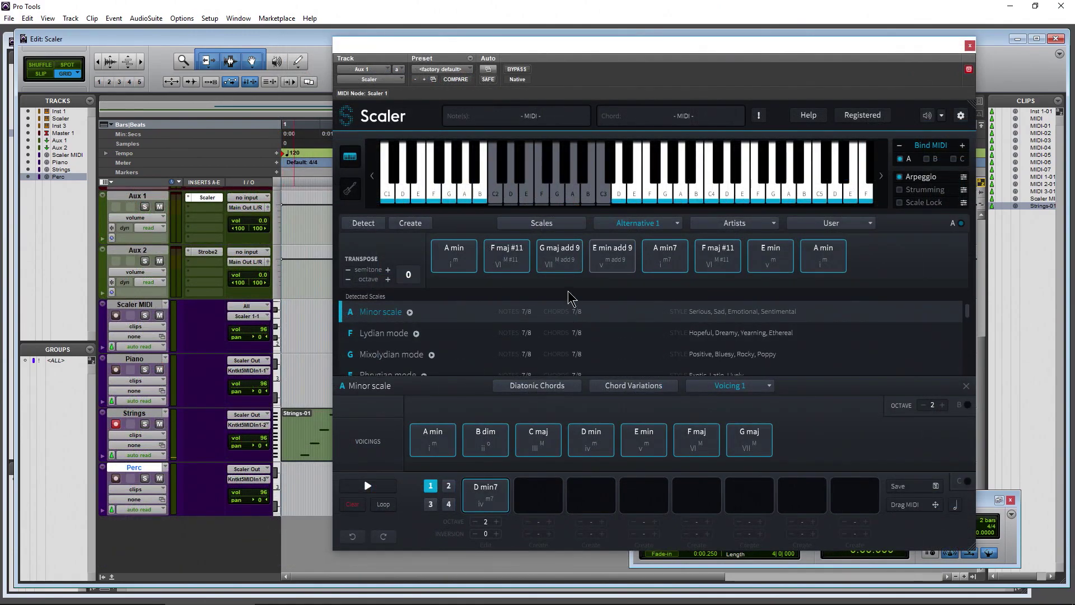
left_click(558, 264)
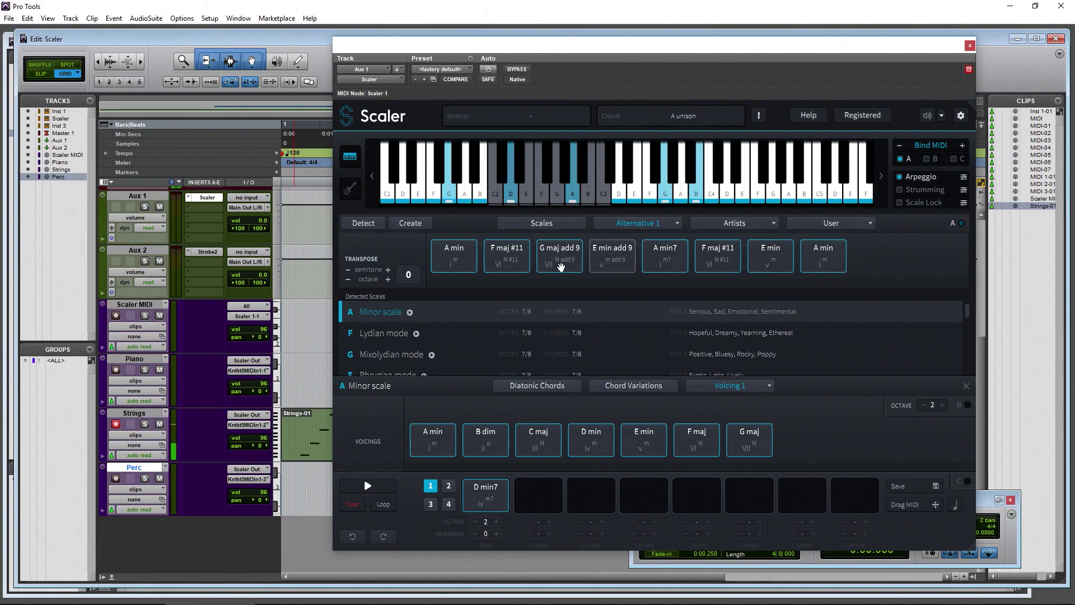
left_click(619, 264)
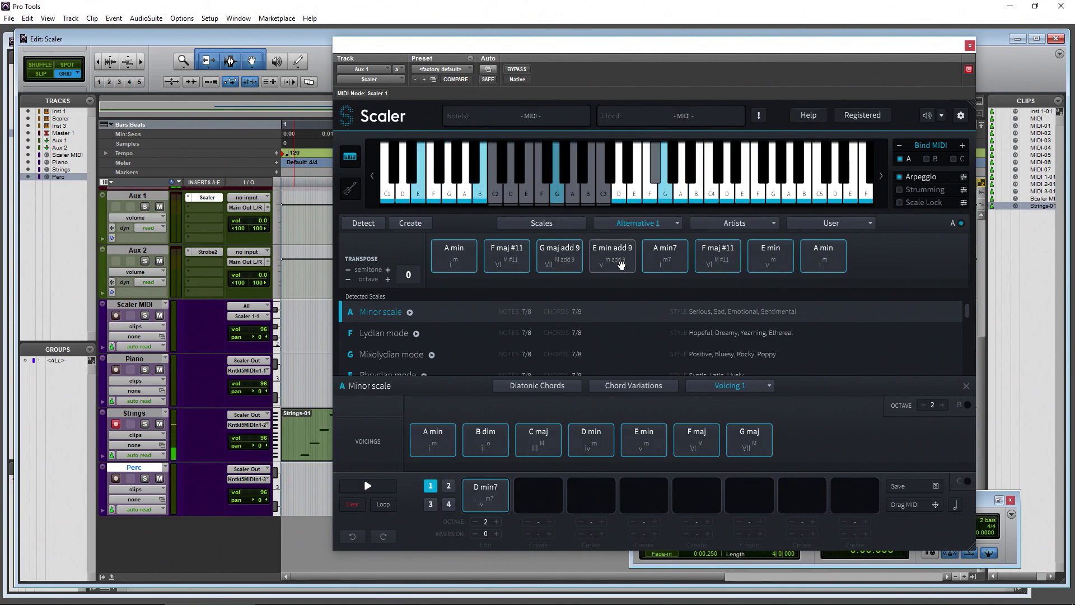
left_click_drag(612, 260, 537, 496)
left_click_drag(664, 247, 590, 493)
left_click_drag(717, 253, 643, 489)
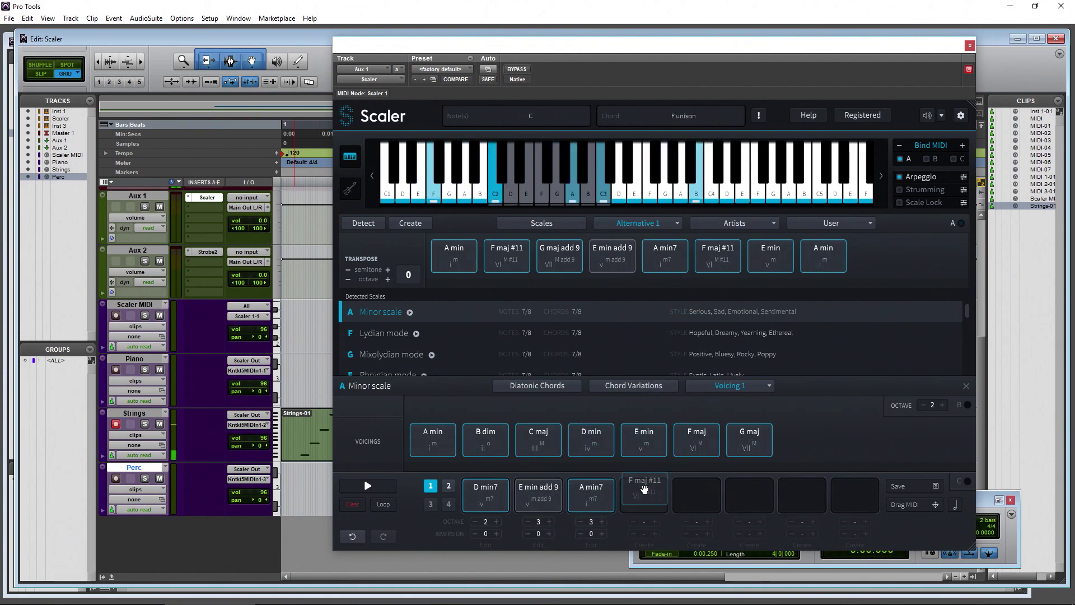
Step: Export Scaler's four-chord progression as a MIDI clip onto the Perc track and move it to the start of the Piano track
left_click_drag(466, 50, 511, 47)
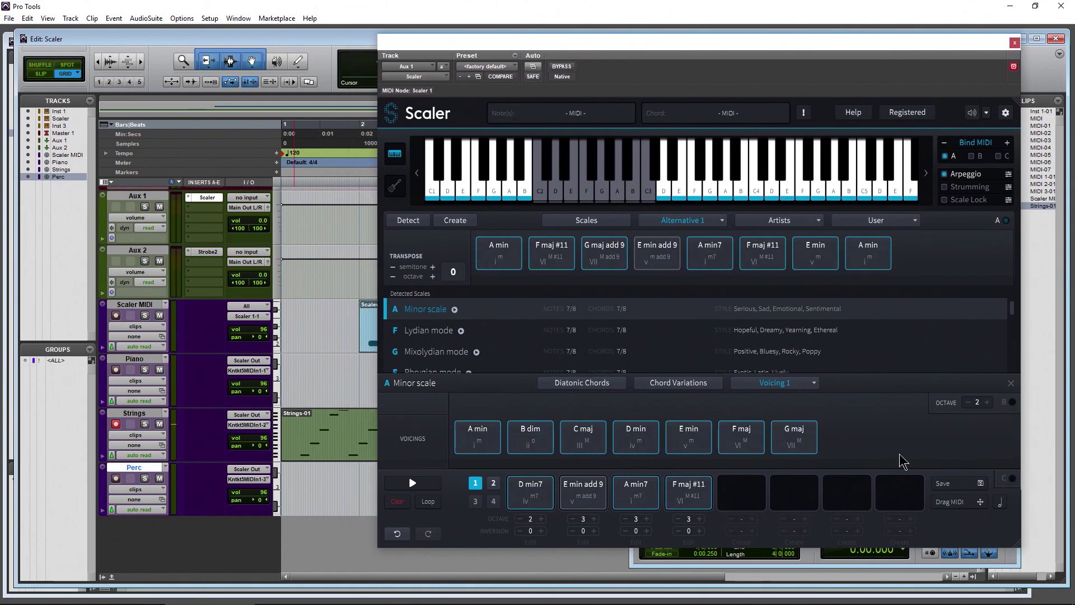
left_click_drag(976, 505, 312, 485)
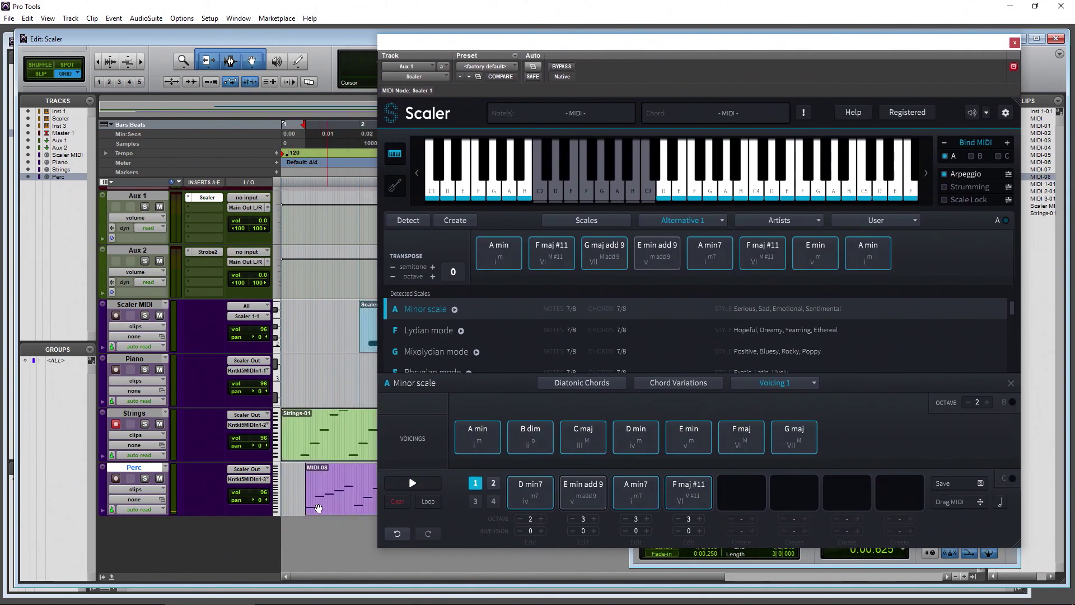
left_click_drag(451, 44, 598, 57)
left_click_drag(316, 497, 316, 389)
Step: Solo the Piano track and play back the progression clip through the piano
left_click(144, 370)
key("space")
key("space")
scroll(151, 379, "up", 5)
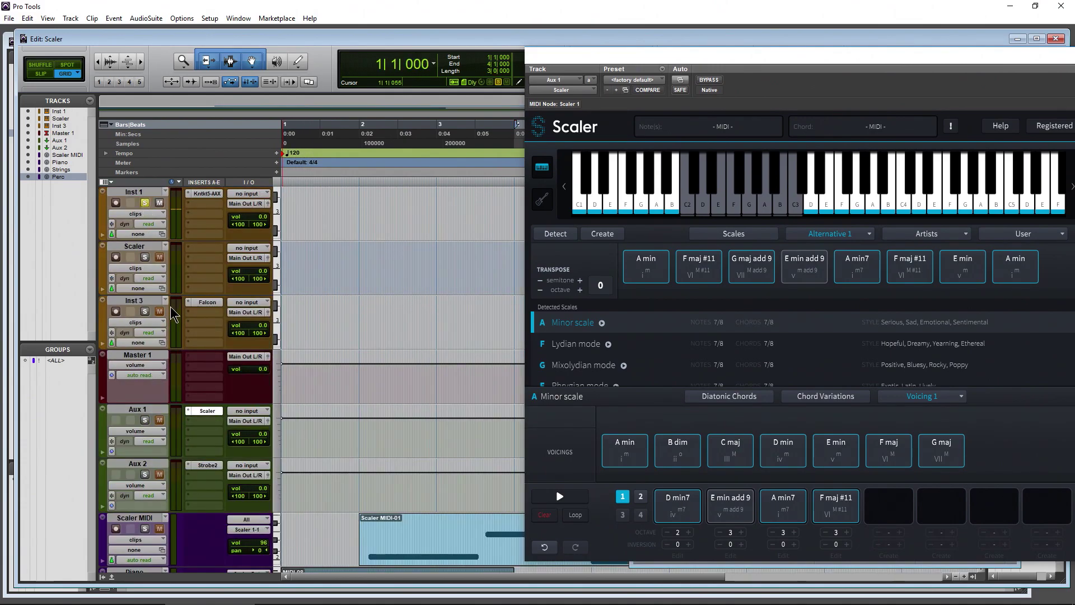
scroll(173, 314, "down", 4)
key("space")
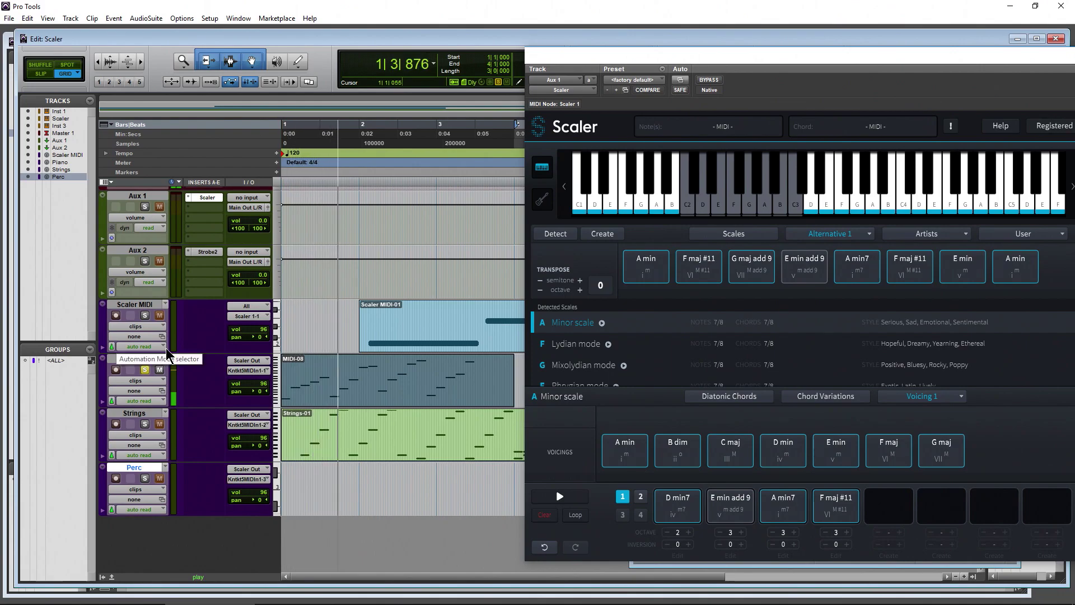
key("space")
Step: Move the progression clip from the Piano track to the start of the Strings track, clear the solos and mutes, and play it back
left_click_drag(295, 392, 289, 446)
key("space")
key("space")
key("space")
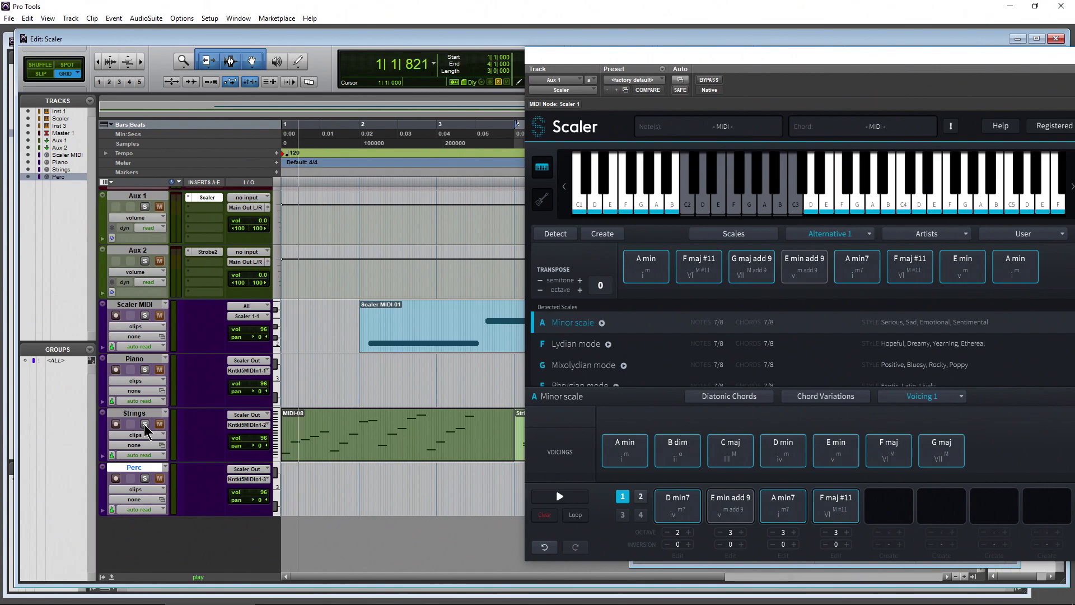
key("space")
scroll(146, 431, "up", 4)
scroll(147, 308, "down", 3)
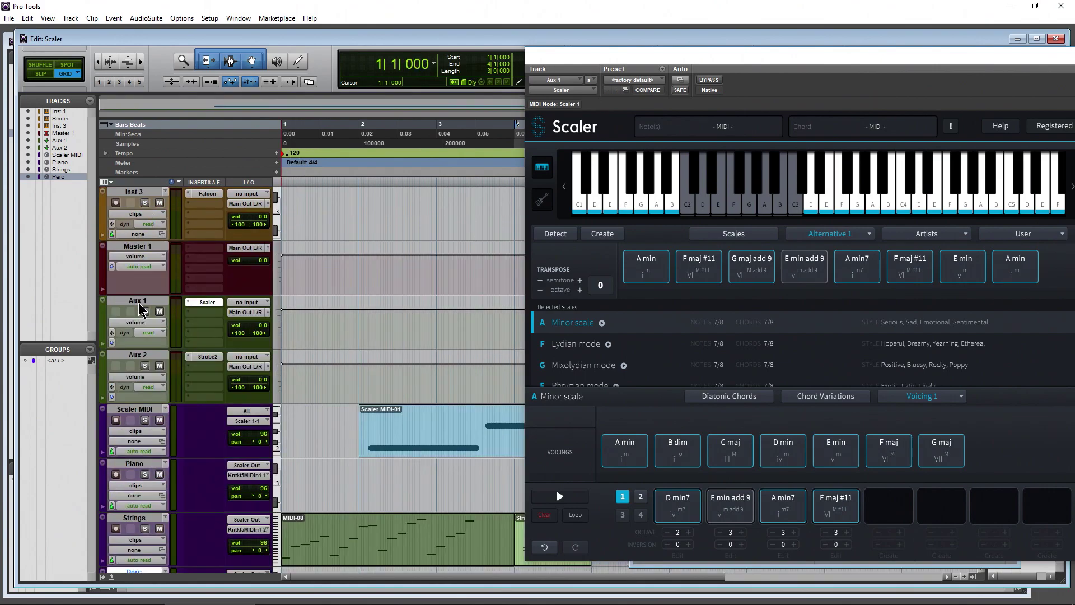
key("space")
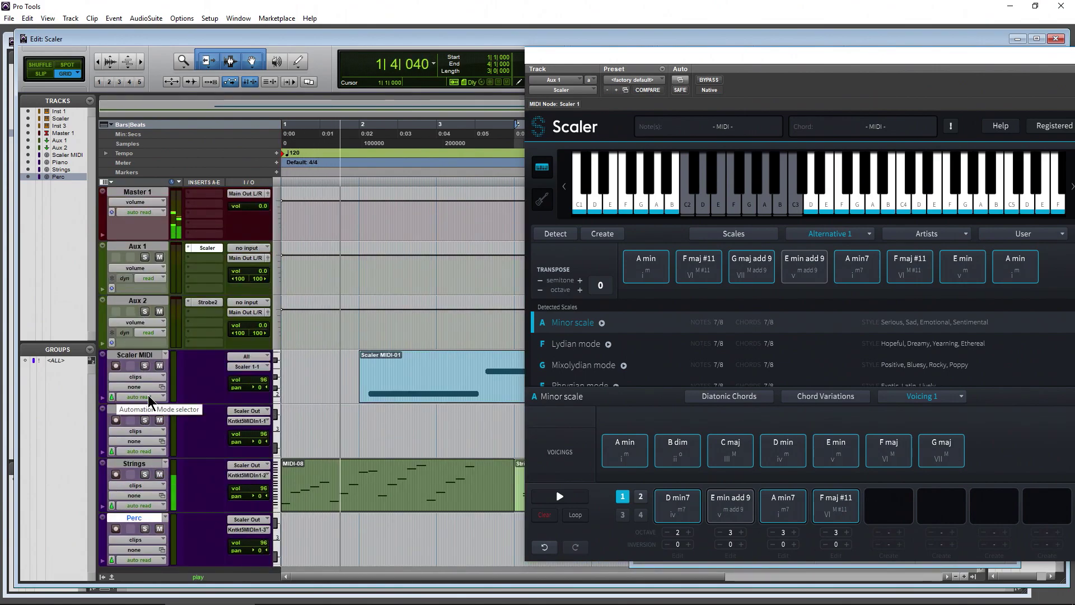
key("space")
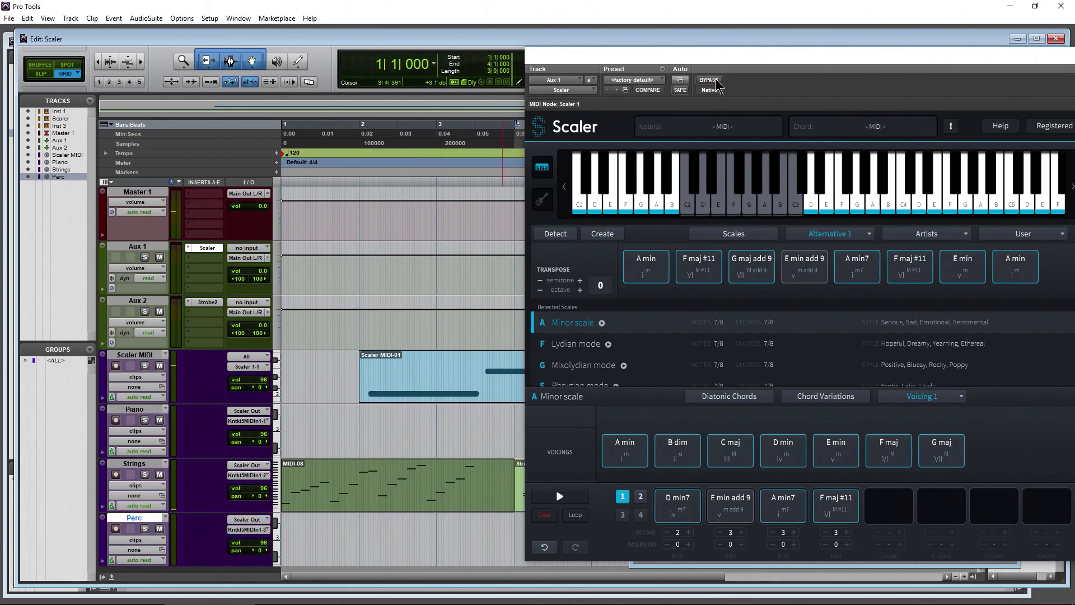
Step: Reposition the Scaler window and turn off its Bind MIDI A and Arpeggio options
left_click_drag(756, 65, 502, 62)
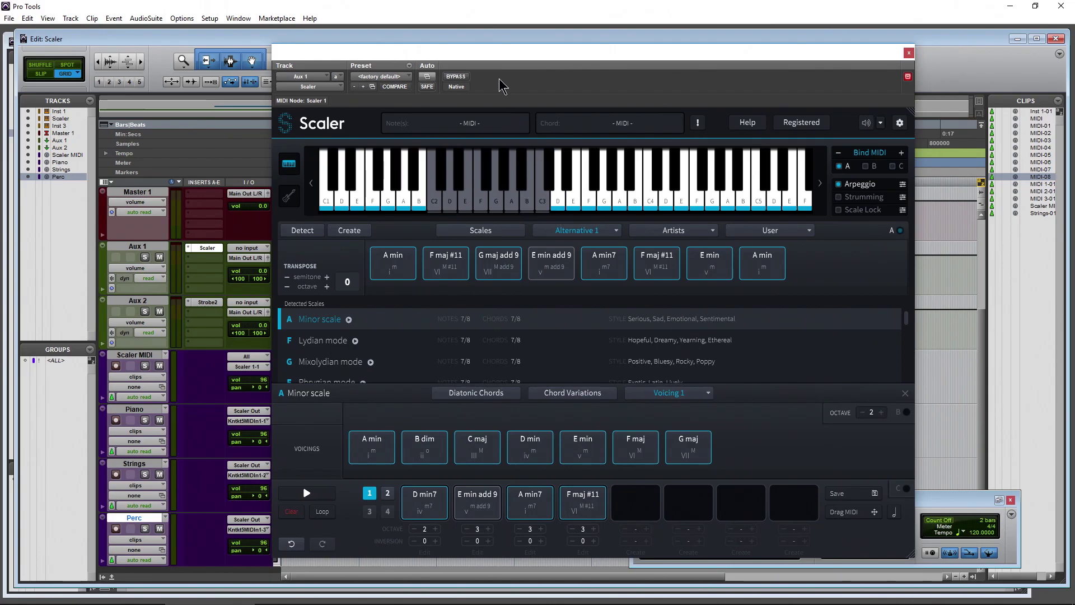
left_click_drag(495, 61, 555, 59)
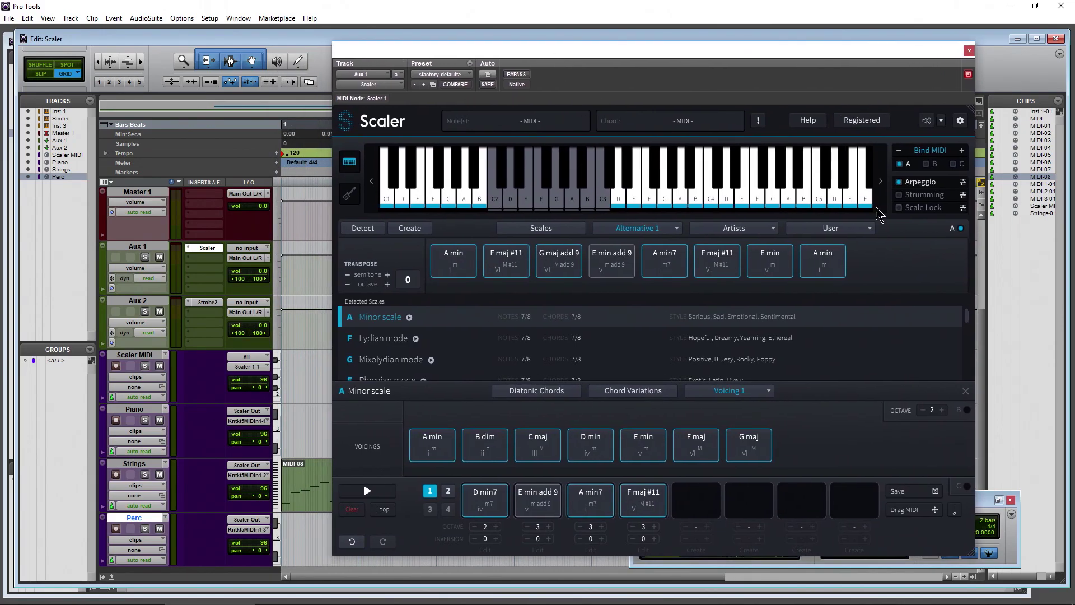
left_click(900, 164)
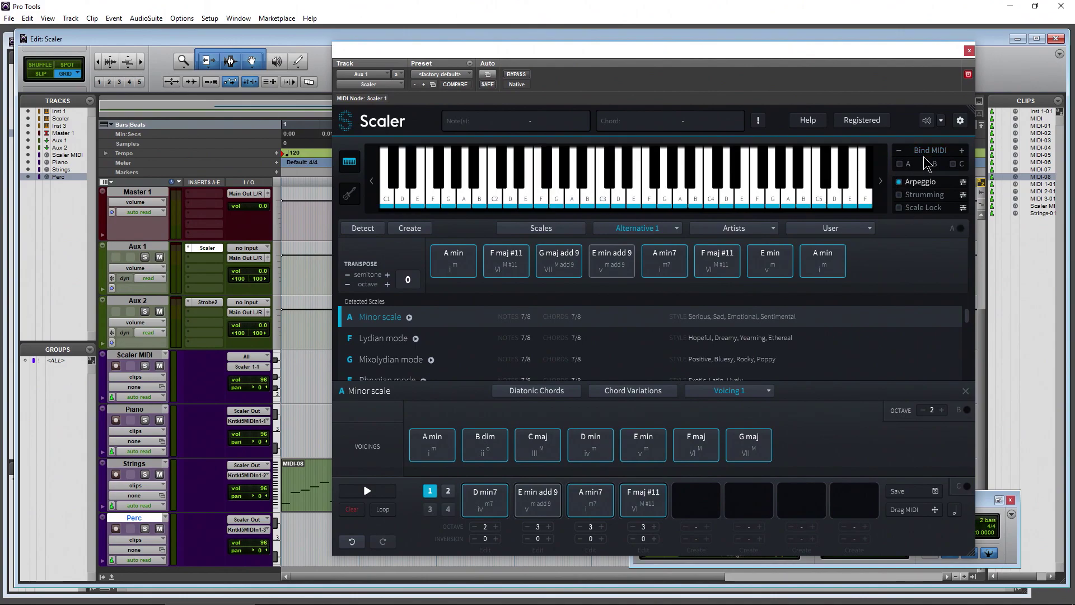
left_click(900, 183)
left_click_drag(684, 48, 688, 46)
Step: View Scaler's help options and the opening pages of its Quick-Start Tutorial, and close them
left_click(812, 119)
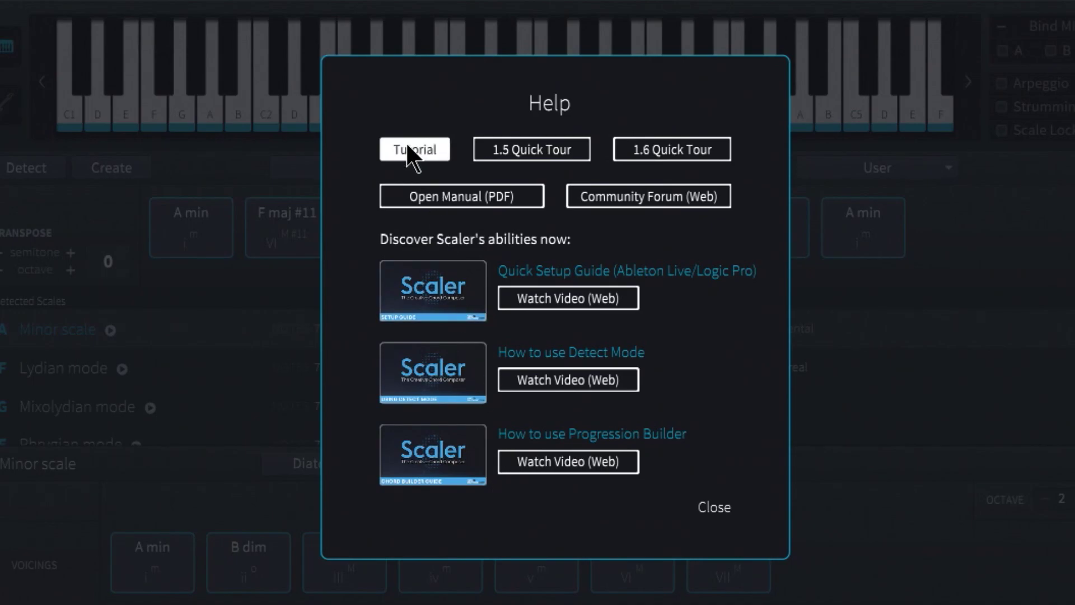
left_click(407, 147)
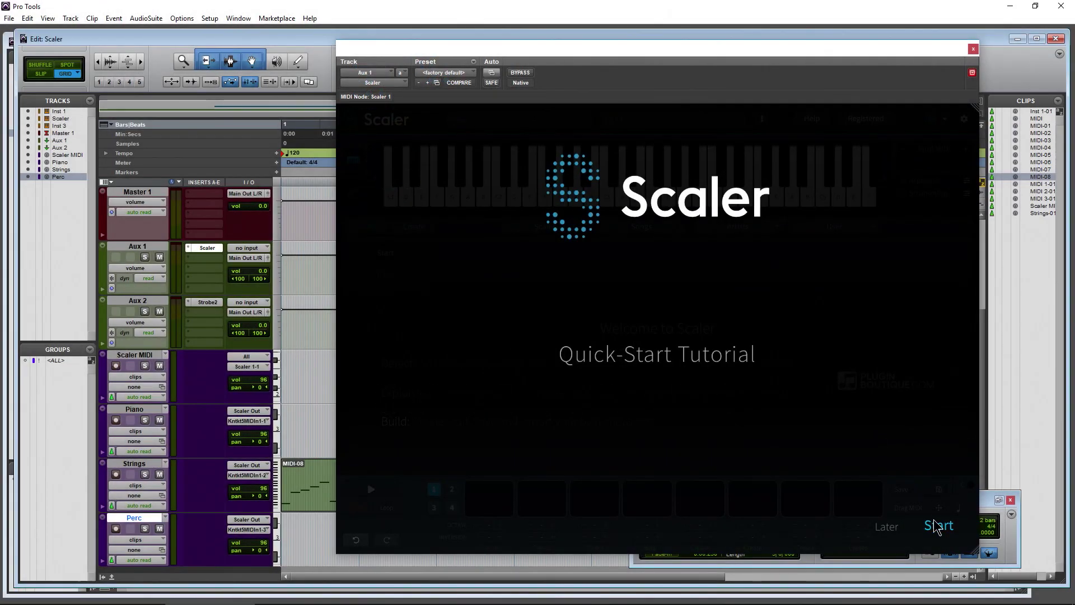
left_click(936, 526)
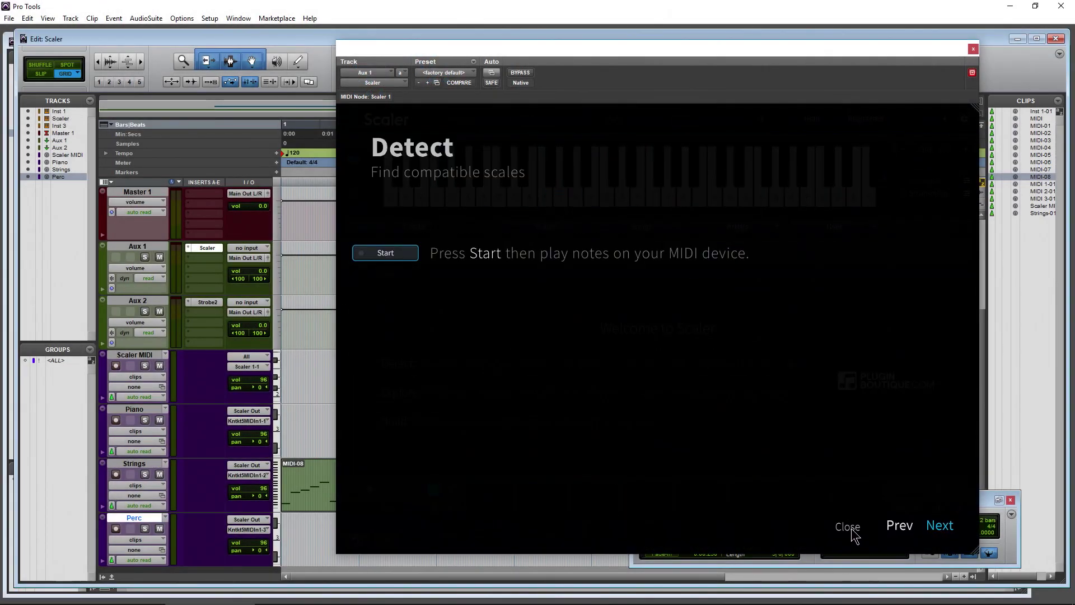
left_click(847, 528)
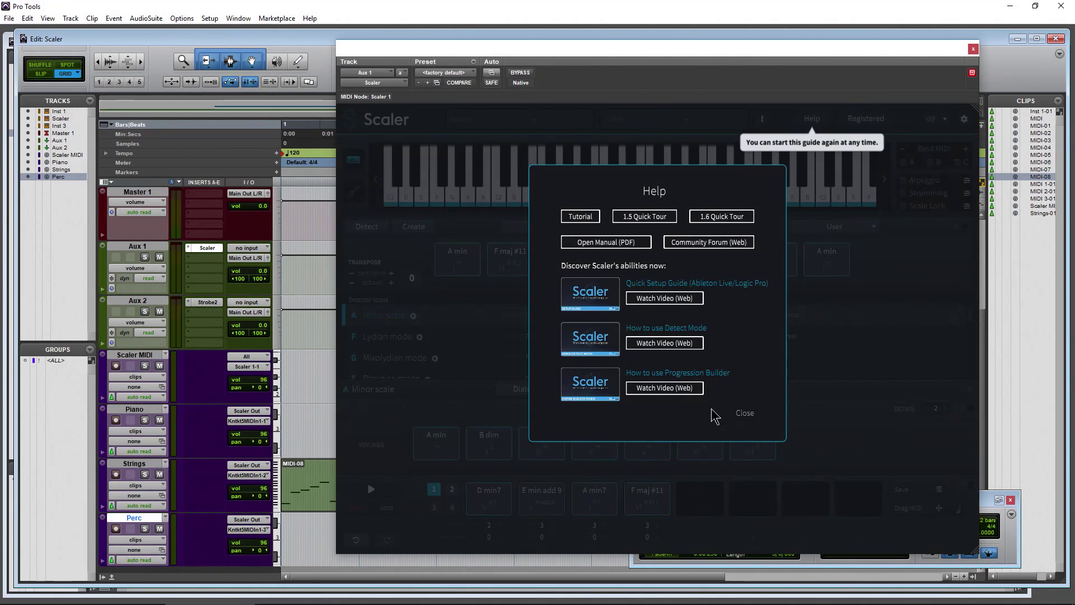
left_click(745, 414)
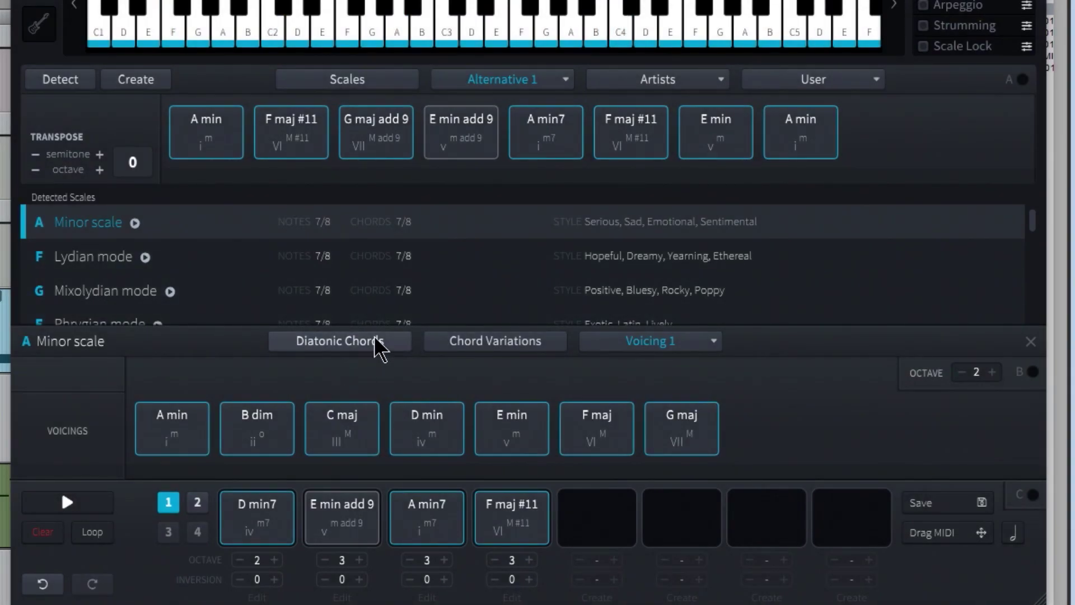
Step: Show Scaler's diatonic chords, set the D min chord's style to Add 7th and audition it alongside E min
left_click(370, 359)
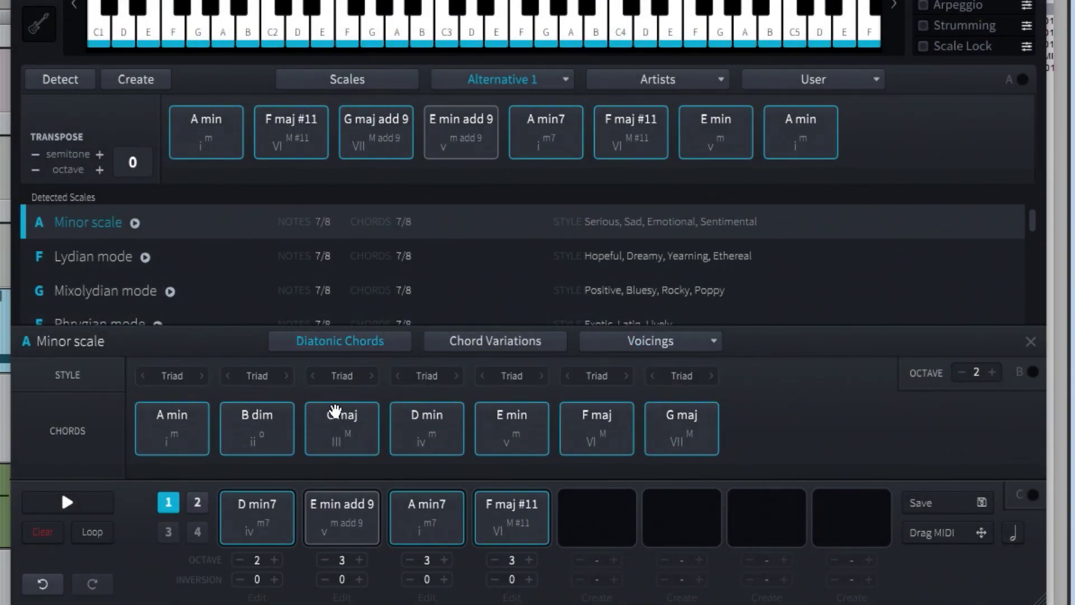
left_click(456, 376)
left_click(398, 376)
left_click(455, 376)
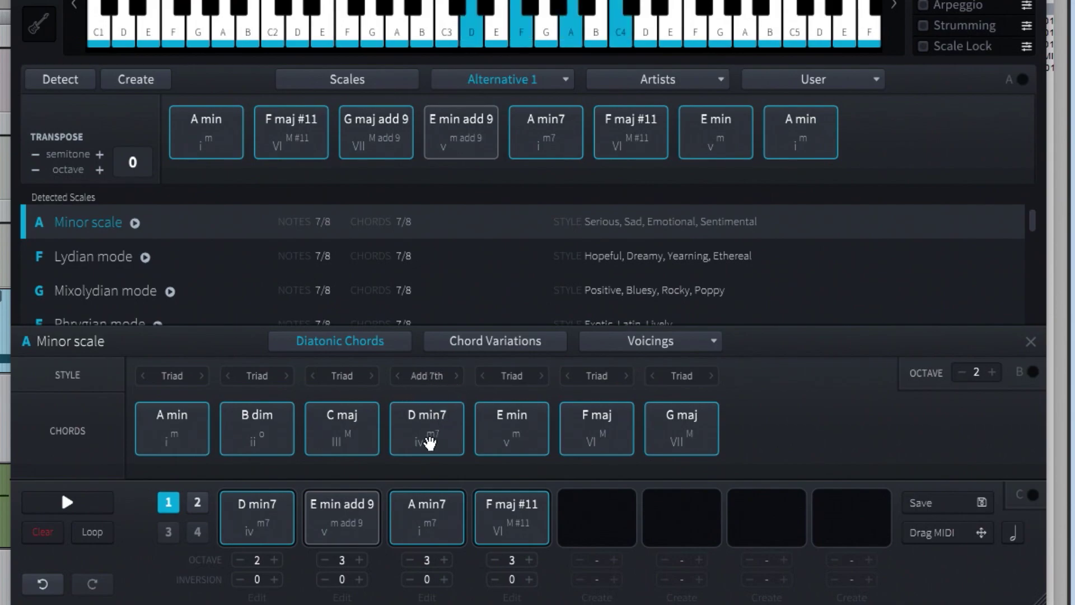
left_click(444, 439)
left_click(509, 444)
left_click(413, 442)
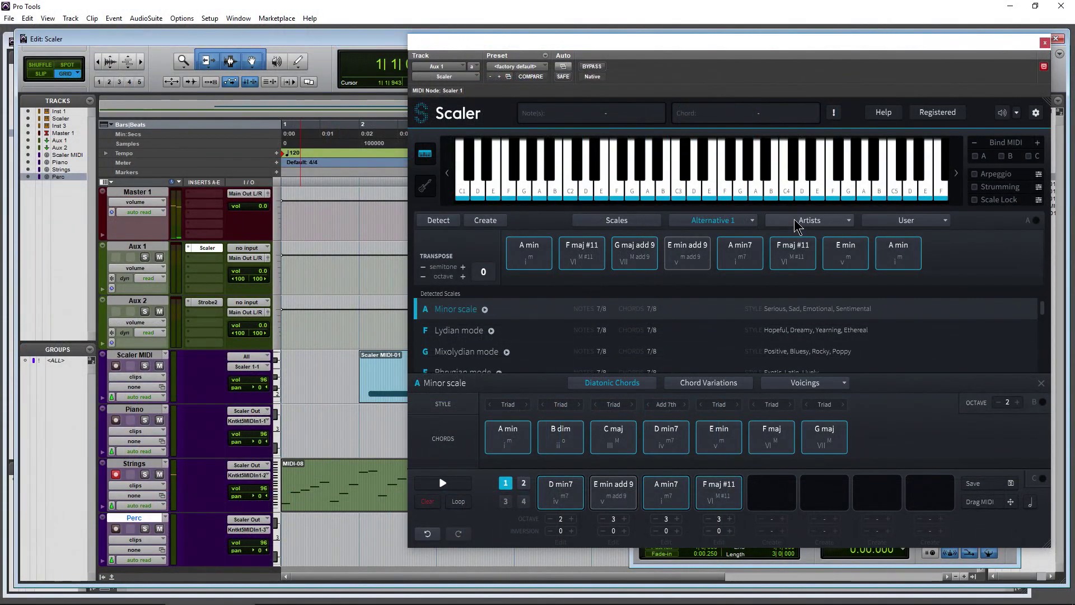
Step: Record-enable the Piano track and audition Scaler's G maj add 9 and F maj #11 chords from the Alternative 1 set
left_click_drag(848, 49, 796, 48)
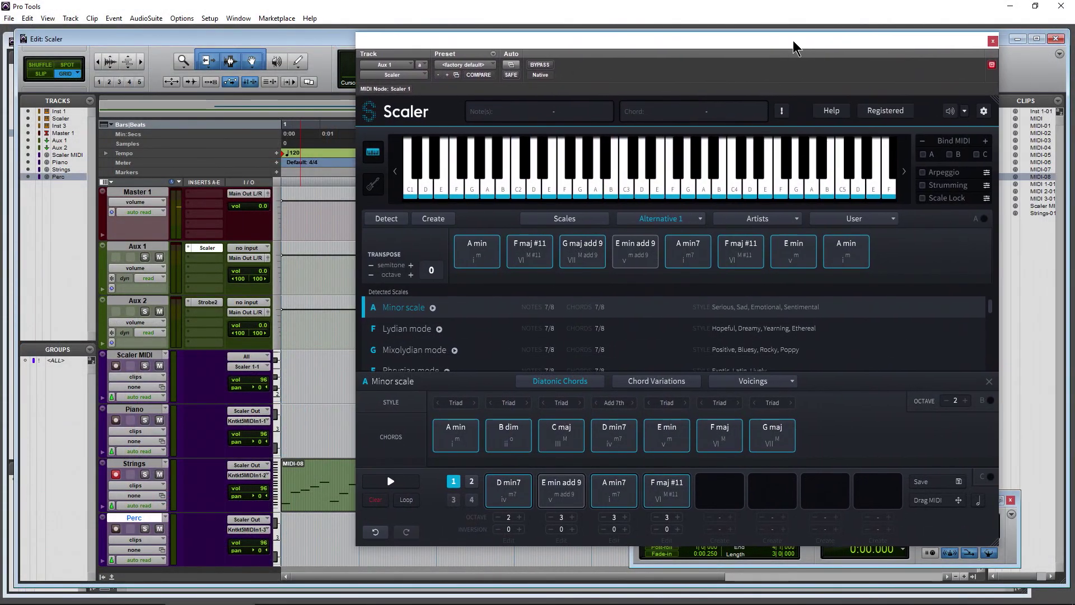
left_click(116, 420)
left_click(589, 253)
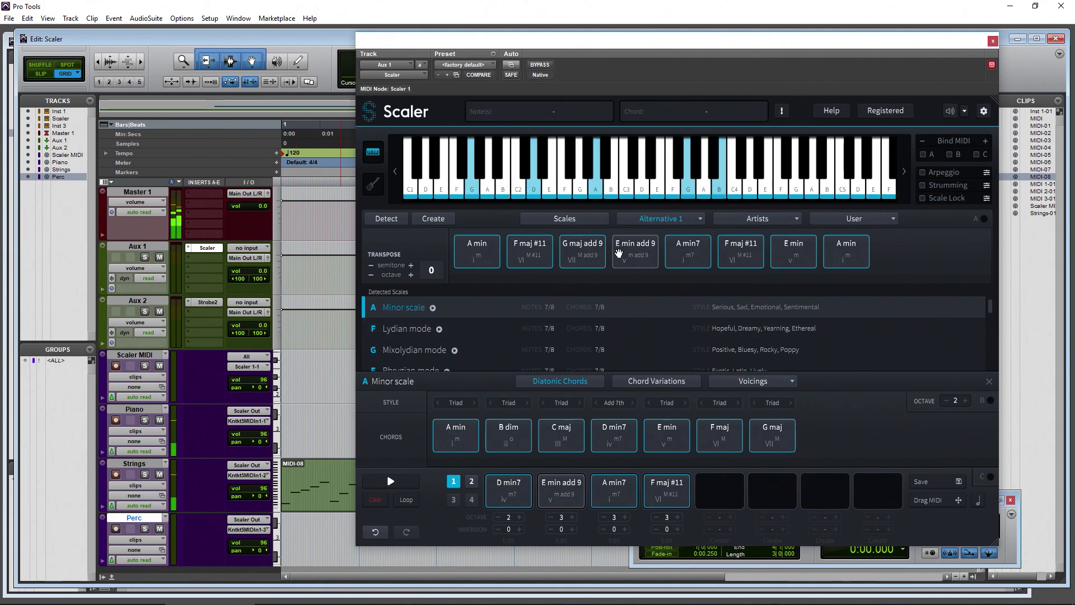
left_click(533, 256)
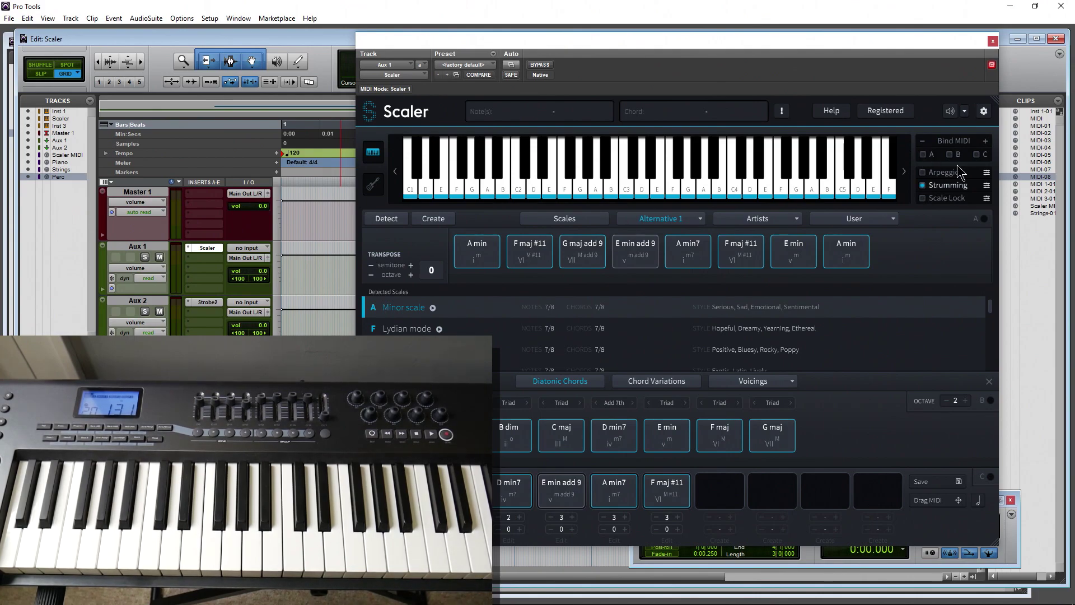
Step: Enable Scaler's Bind MIDI A for playing strummed chords from the keyboard, and switch off both Strumming and Bind MIDI A
left_click(924, 155)
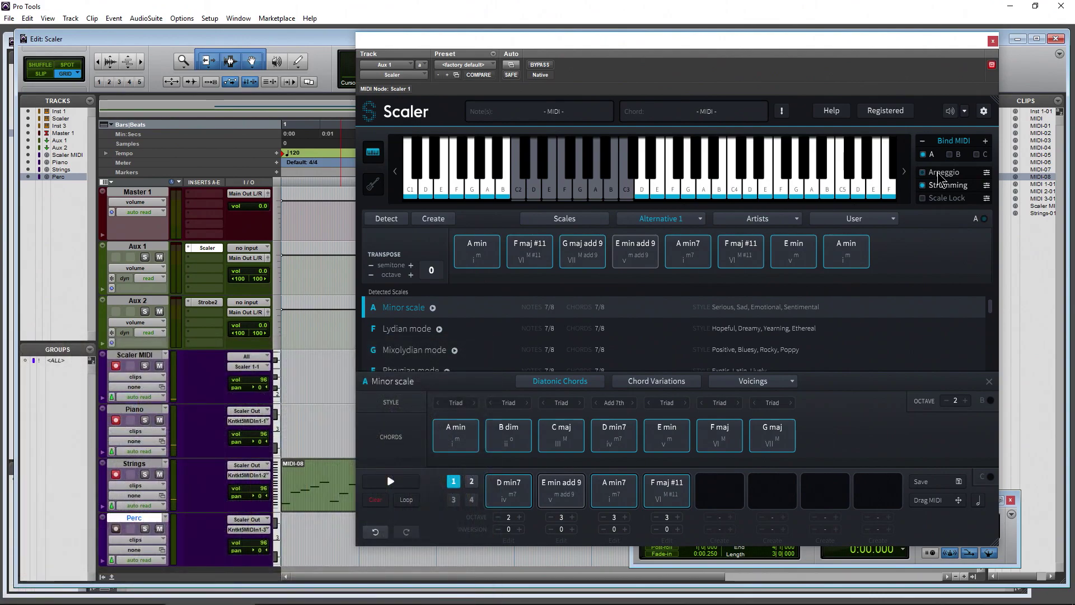
left_click(921, 185)
left_click(922, 155)
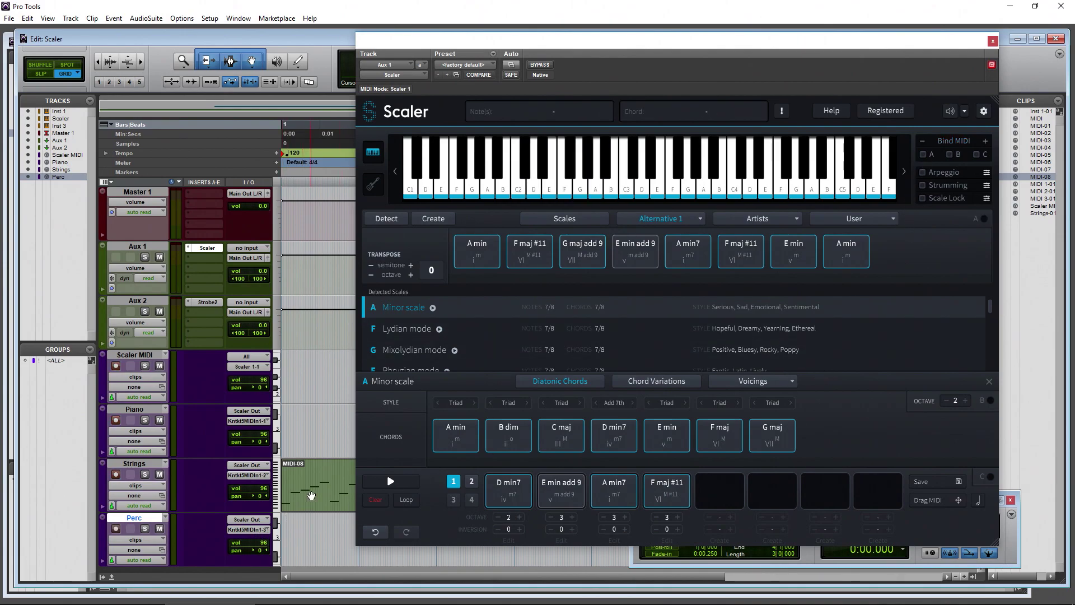
Step: Copy the MIDI-08 clip from the Strings track to the Piano track, and delete it from both tracks
left_click_drag(312, 496, 312, 441)
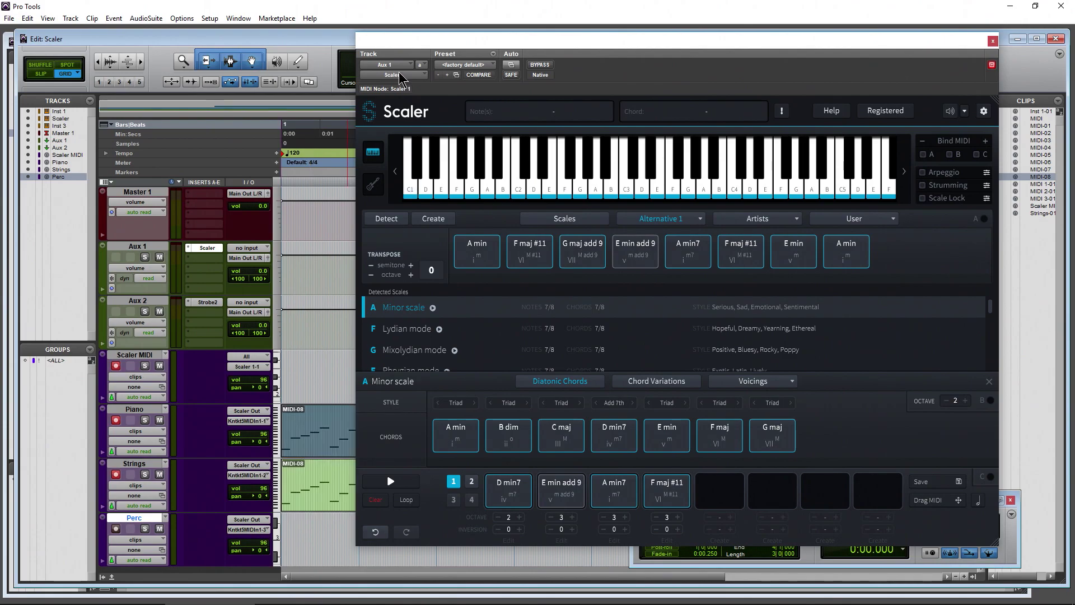
left_click_drag(409, 46, 614, 47)
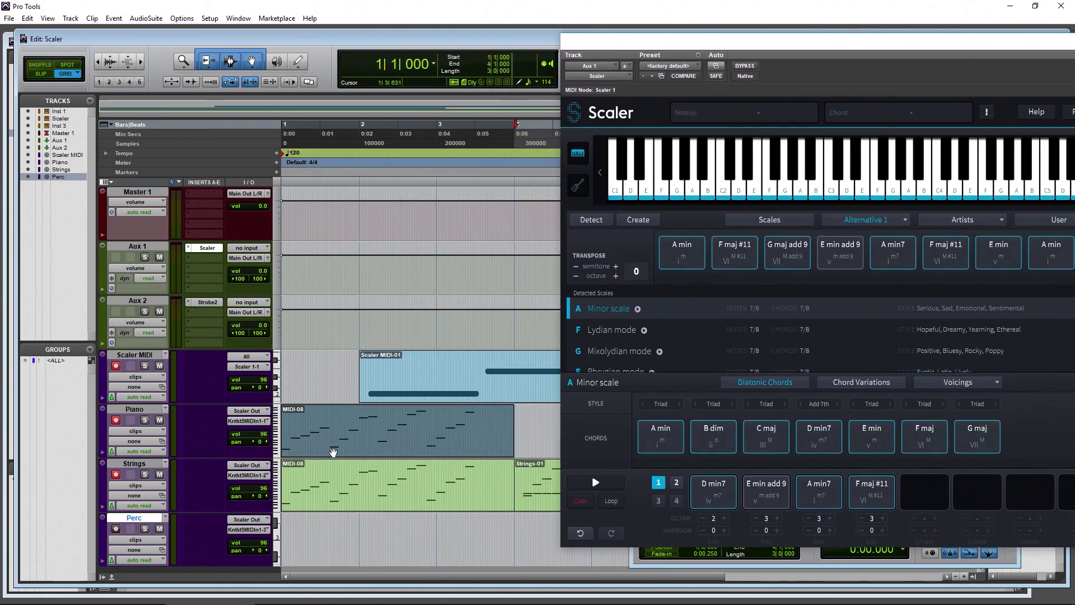
key("Delete")
left_click(342, 509)
key("Delete")
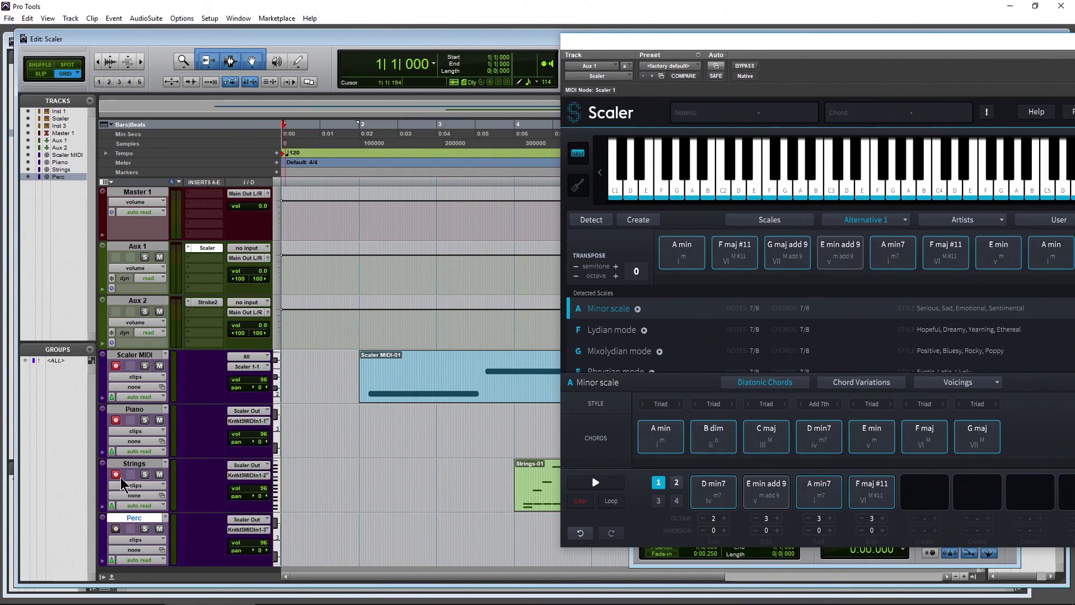
Step: Delete the Scaler MIDI-01 clip from the Scaler MIDI track and the Strings-01 clip from the Strings track
scroll(127, 469, "up", 3)
scroll(128, 341, "down", 4)
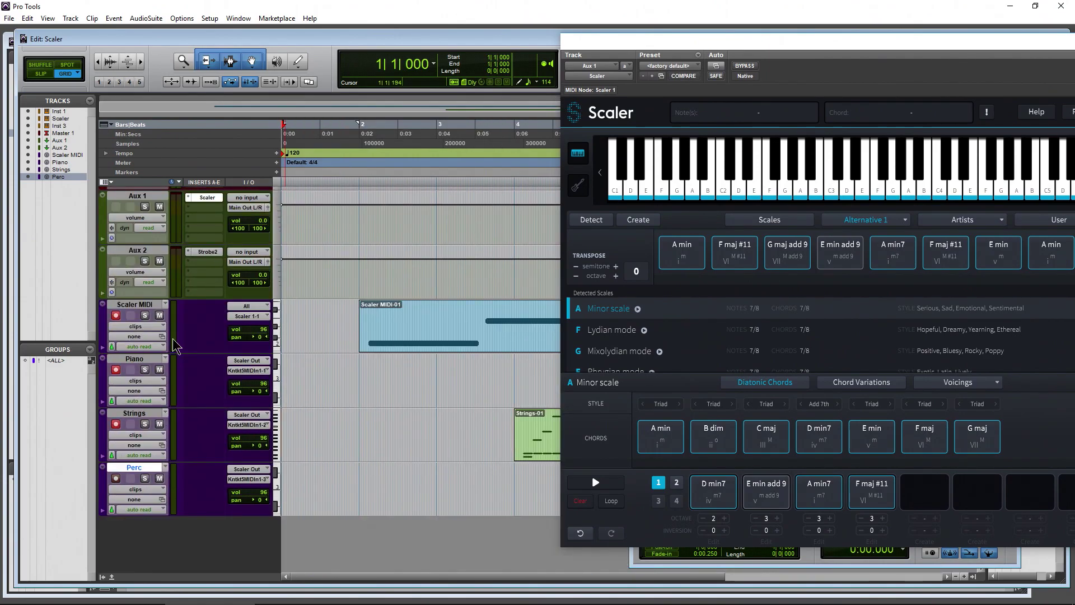
left_click(460, 346)
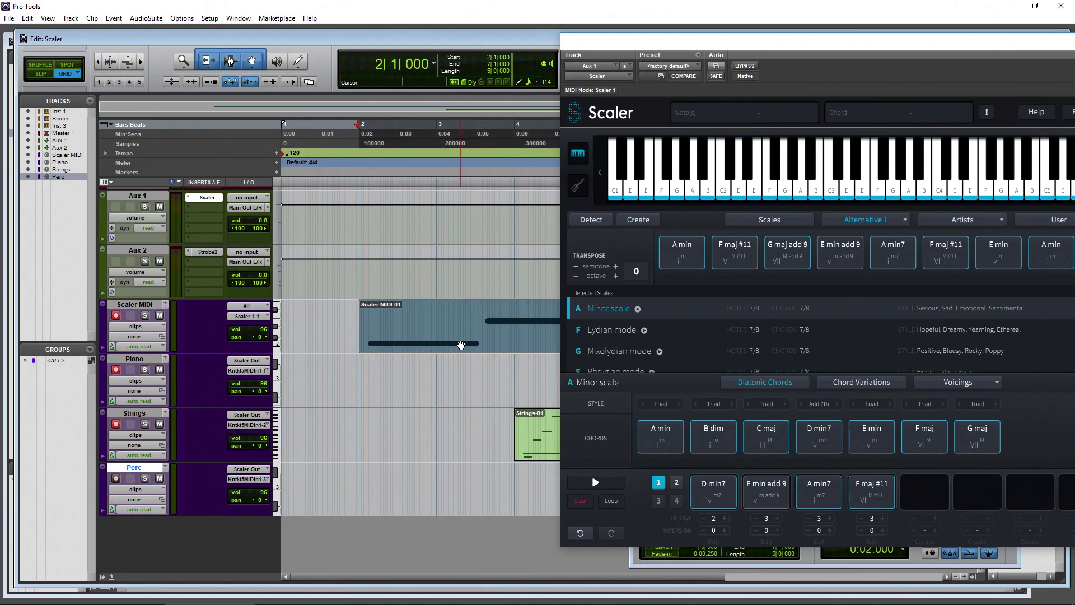
key("Delete")
left_click(539, 448)
key("Delete")
Step: Switch to the Mix window, record-enable the Inst 1 track and audition Scaler's A min and F maj #11 chords
left_click_drag(770, 57, 534, 65)
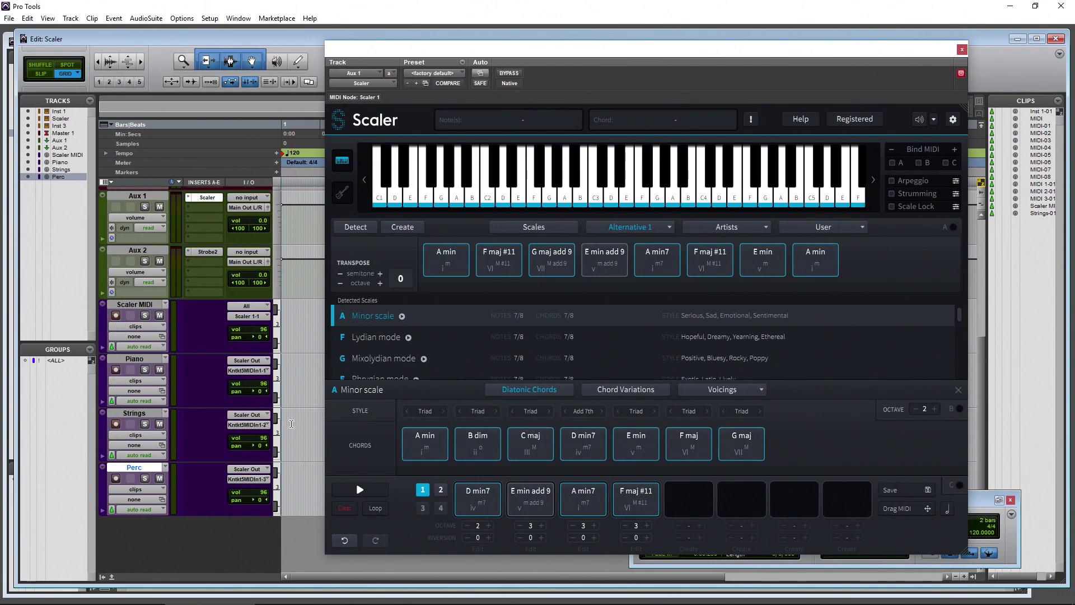
key("ctrl+=")
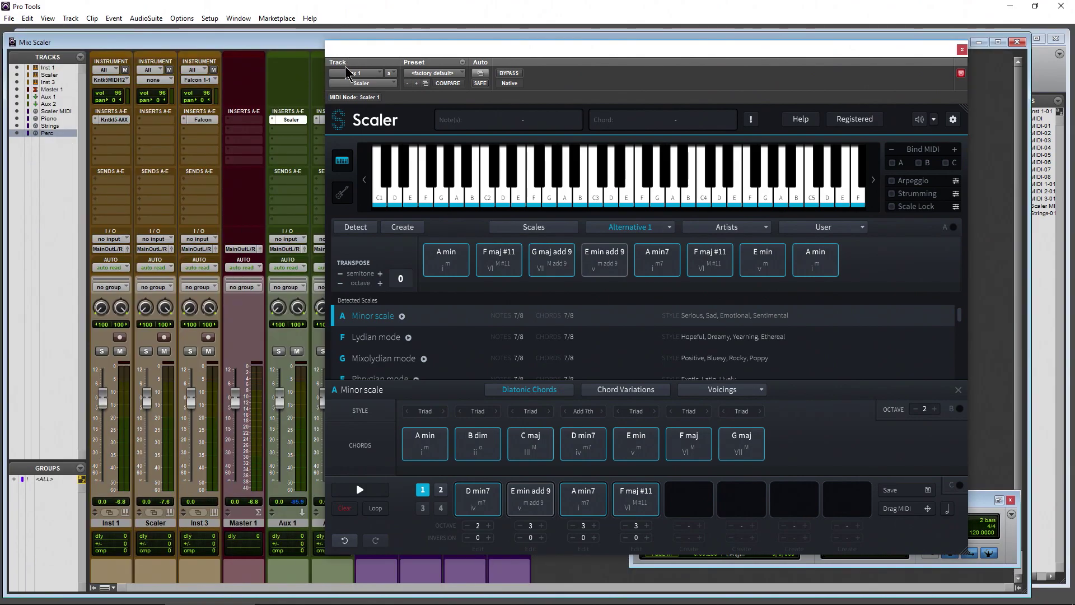
left_click_drag(346, 58, 407, 65)
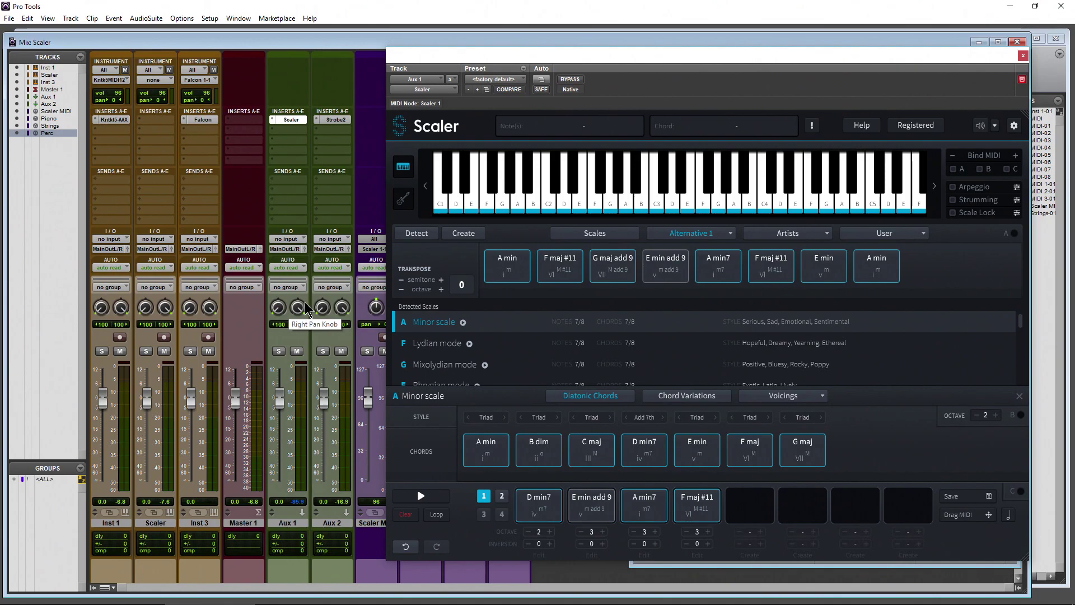
left_click(119, 337)
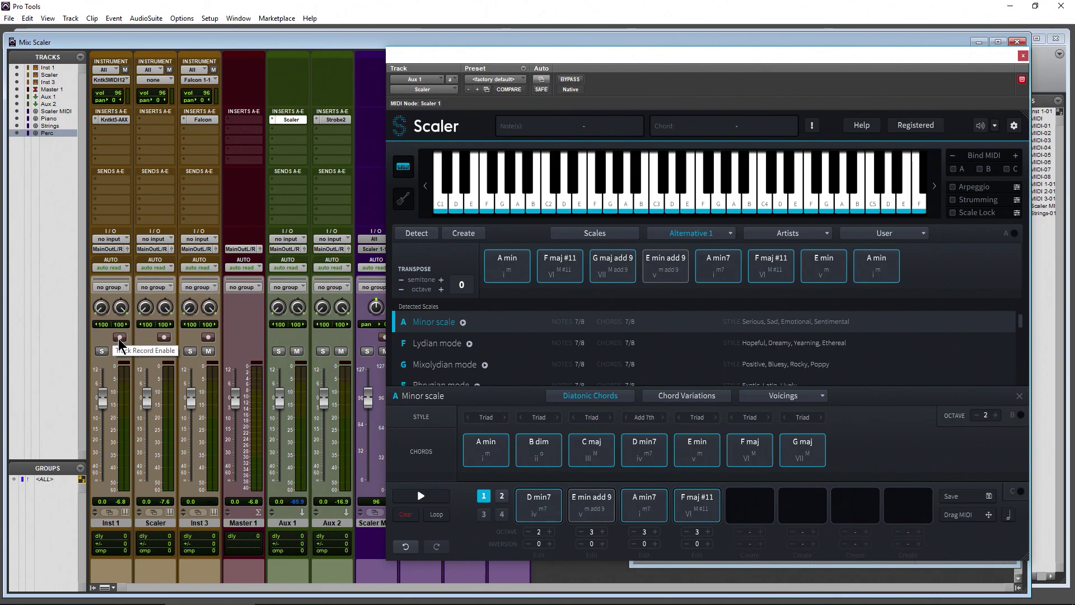
left_click(507, 271)
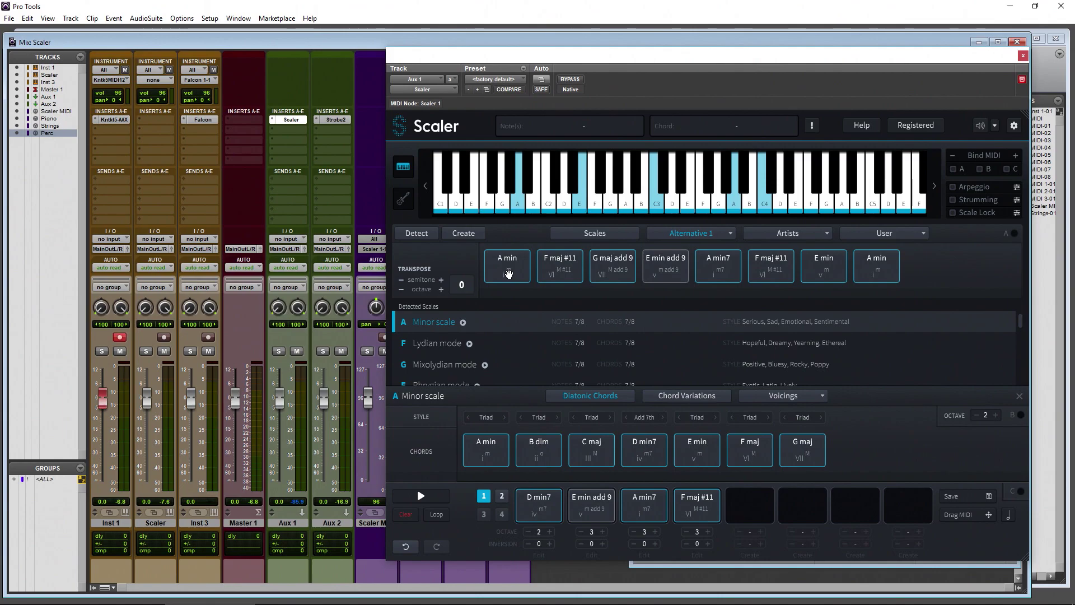
left_click(554, 272)
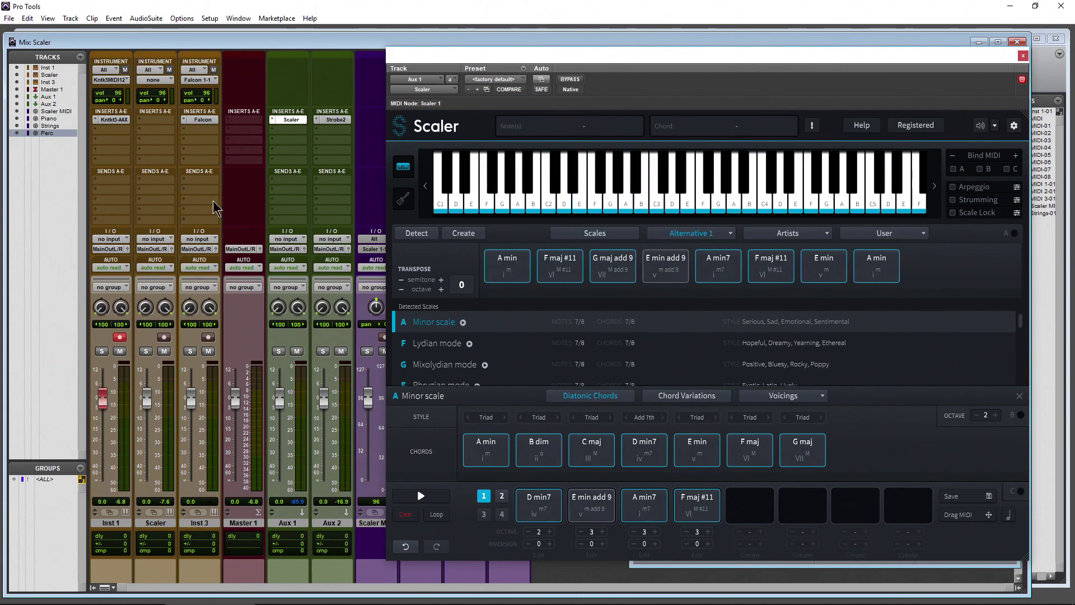
Step: Set the Inst 1 track's MIDI input to Aux 1 - Scaler Out and its MIDI output to Inst 1 - Kontakt 5 MIDI In 1
left_click(111, 72)
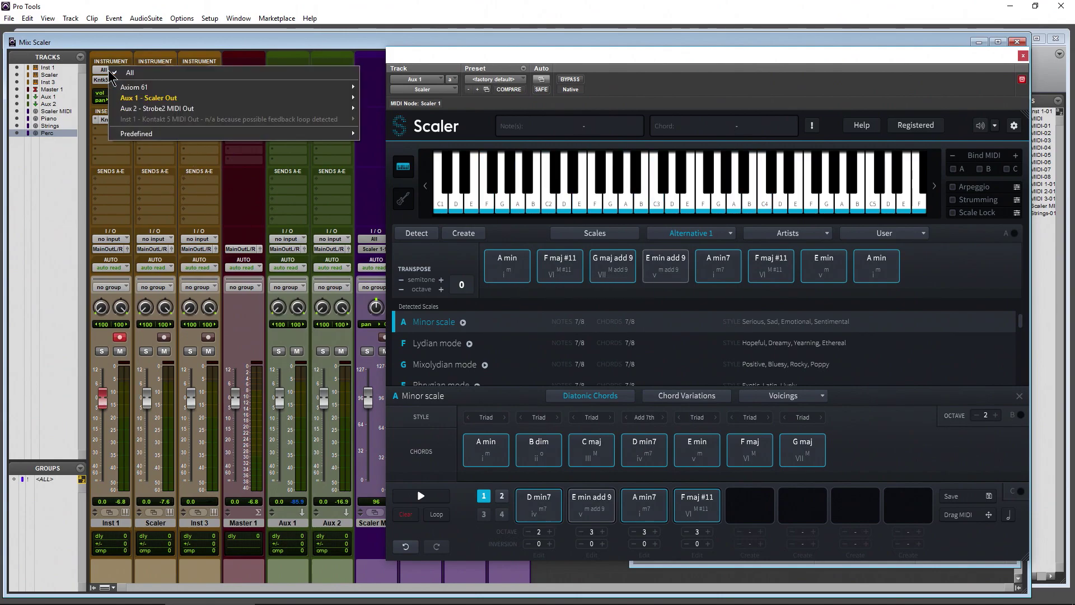
mouse_move(221, 98)
left_click(372, 101)
left_click(103, 79)
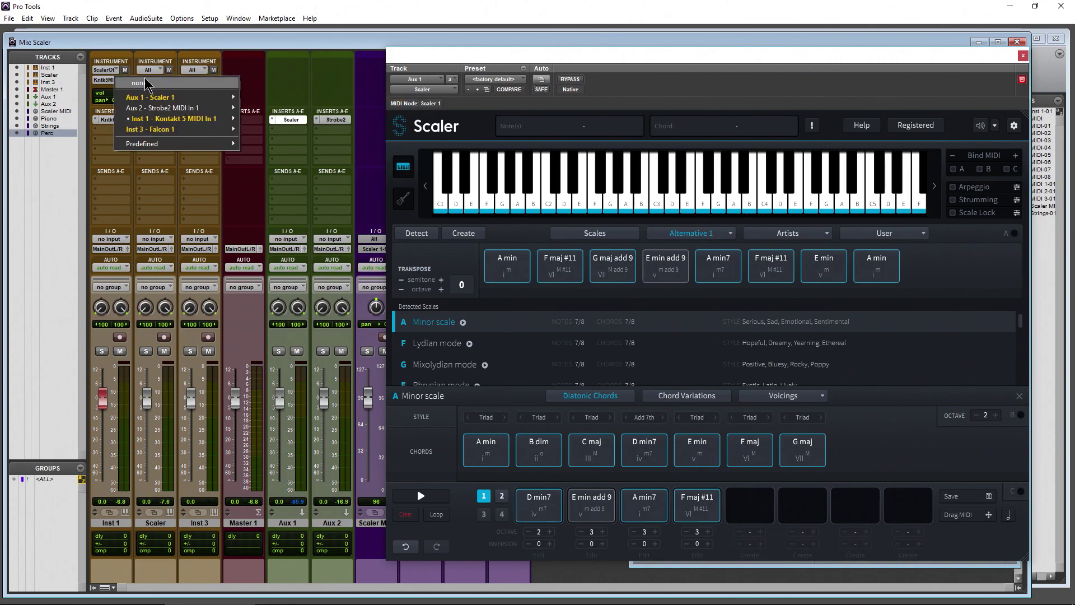
mouse_move(191, 122)
left_click(272, 129)
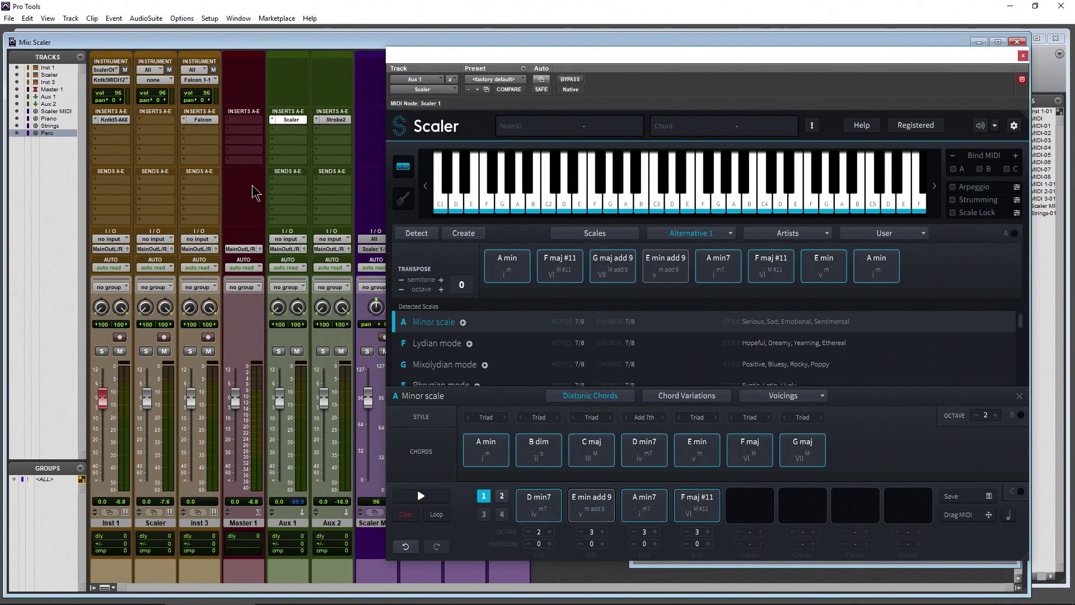
Step: Audition Scaler's F maj #11 and A min chords through the Inst 1 track
left_click(556, 266)
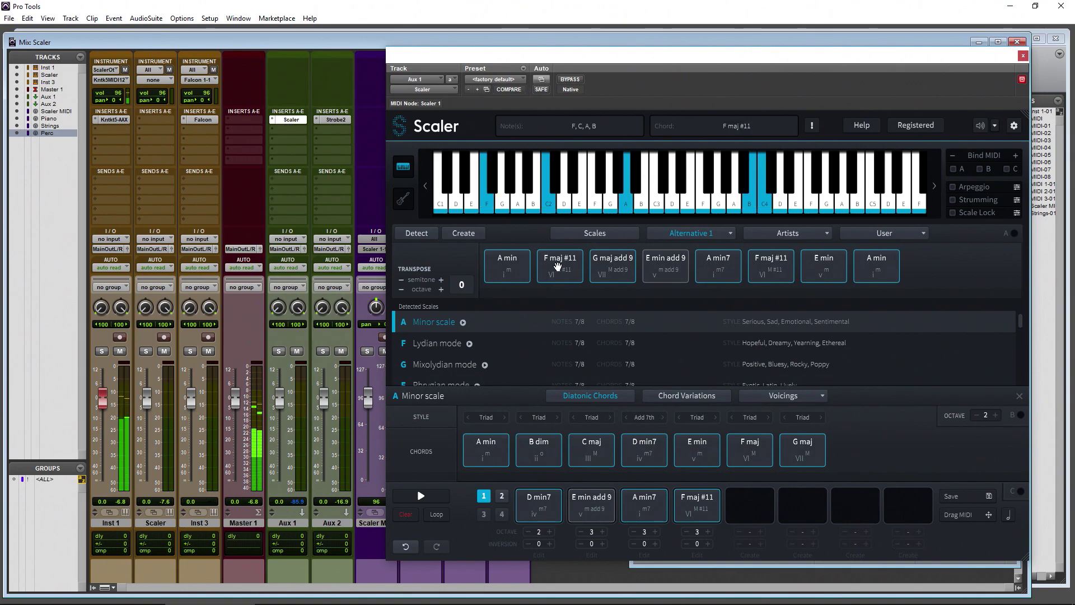
left_click(504, 276)
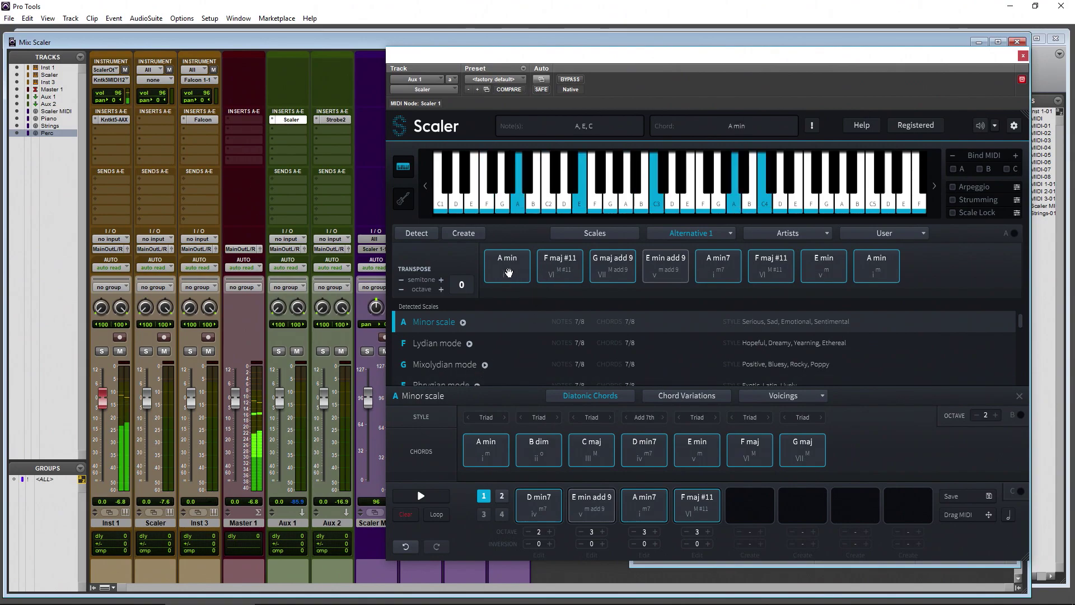
left_click(509, 272)
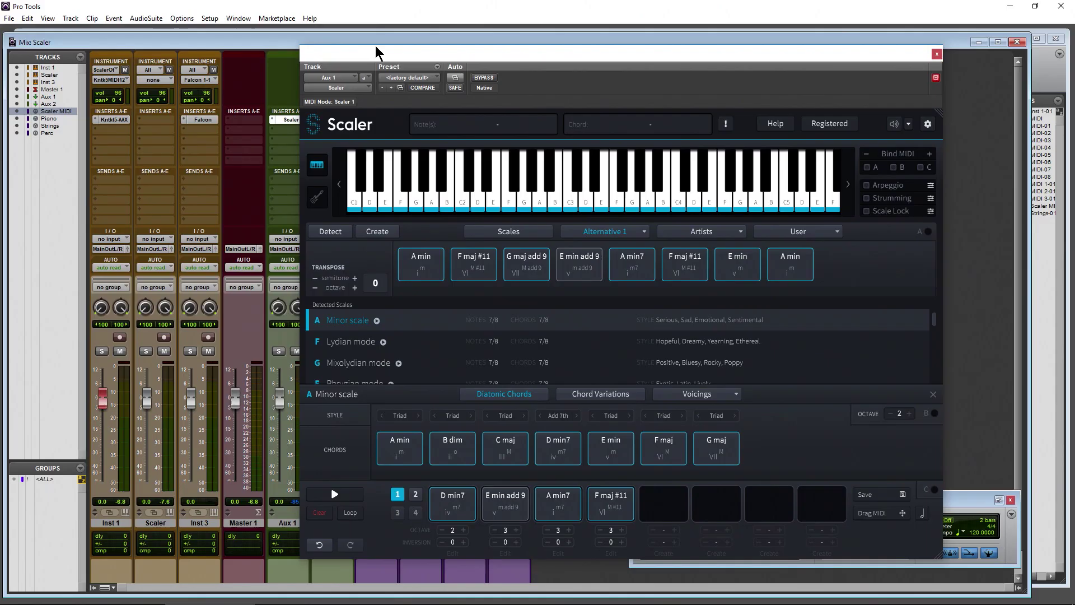
Step: Audition F maj #11, E min add 9 and A min7 from the chord set, plus the diatonic D min7, C maj and B dim chords
left_click_drag(377, 48, 430, 50)
left_click_drag(430, 51, 433, 51)
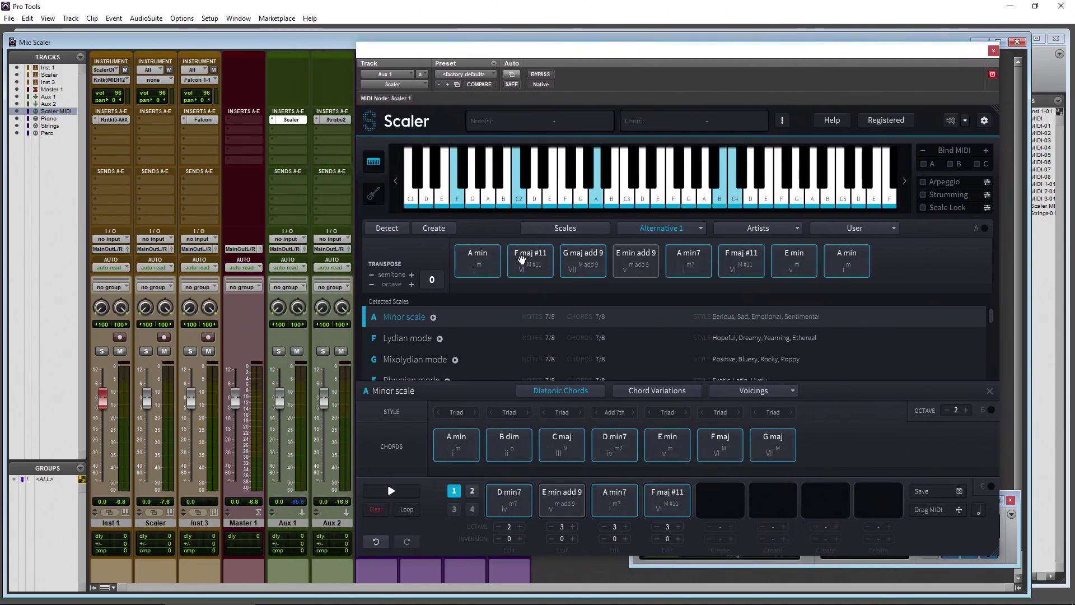
left_click(526, 261)
left_click(647, 270)
left_click(688, 263)
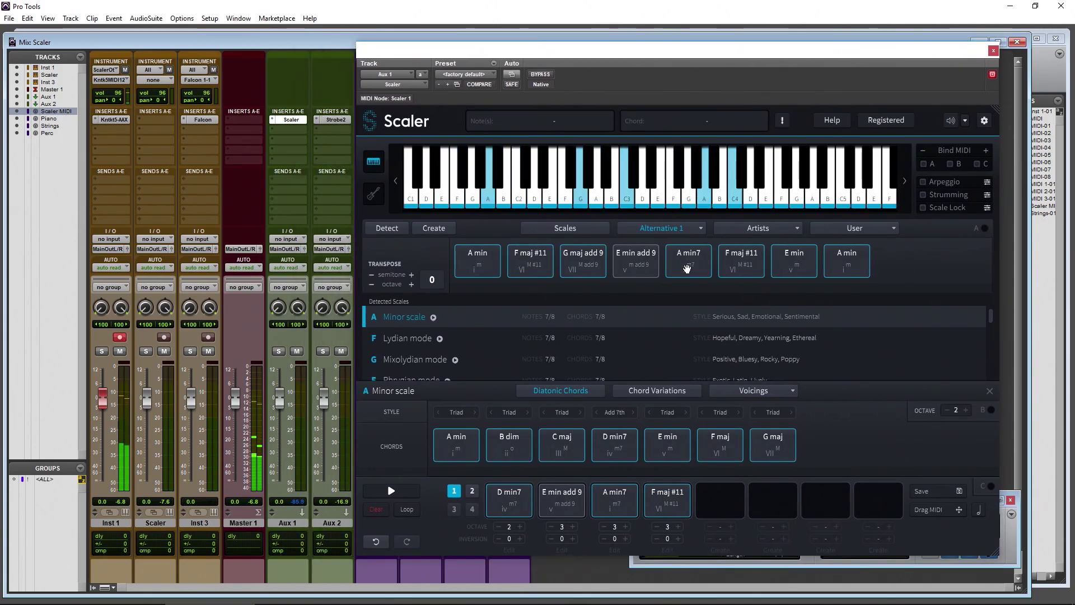
left_click(617, 451)
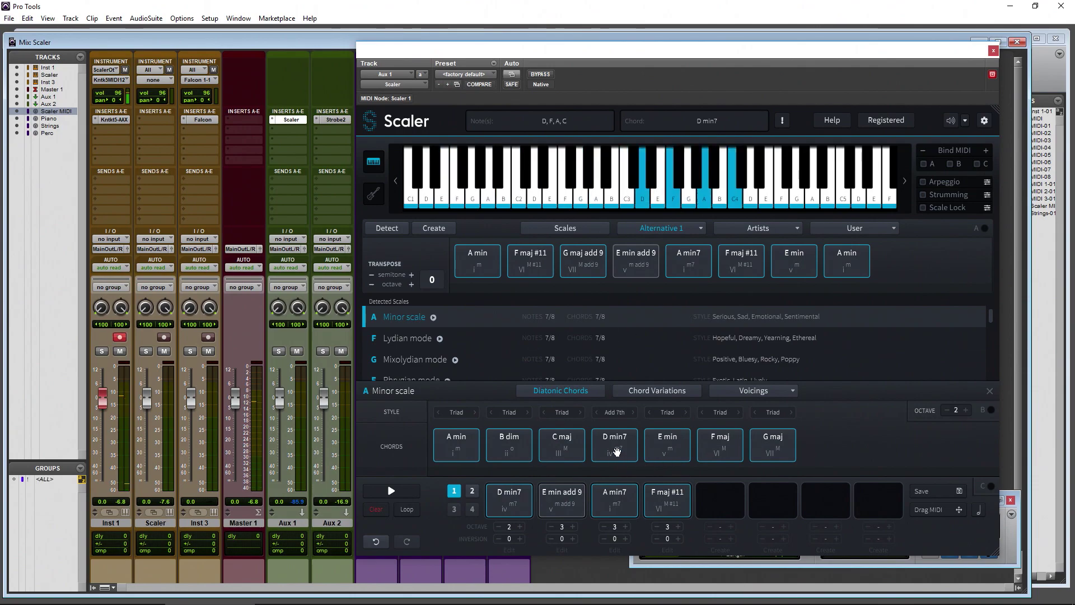
left_click(561, 448)
left_click(517, 448)
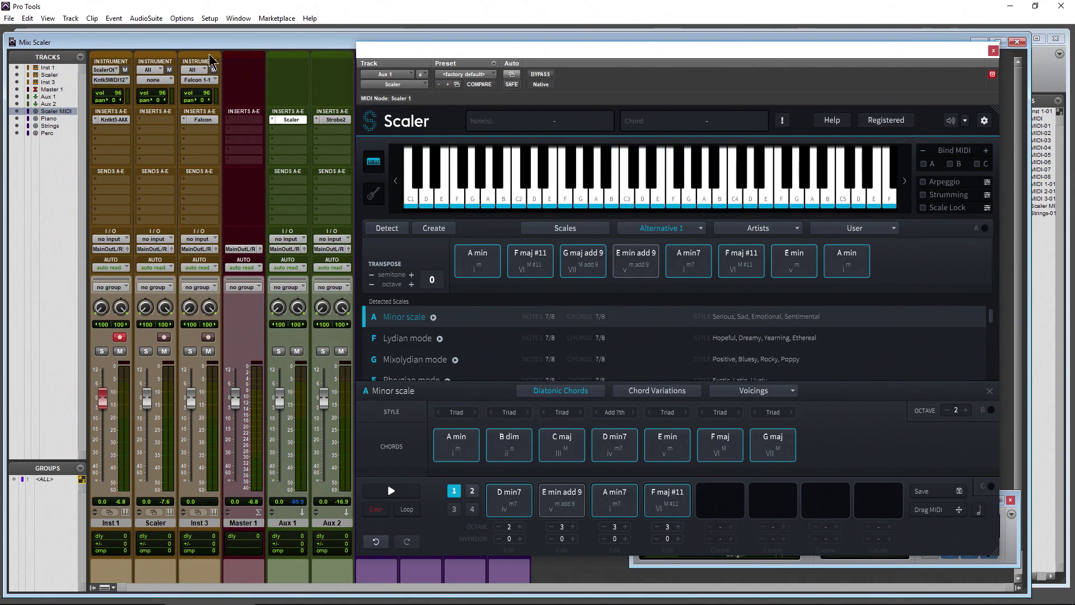
Step: Review the Scaler MIDI track's input choices and set its output to Aux 1 - Scaler 1, channel-1
left_click_drag(379, 60, 507, 73)
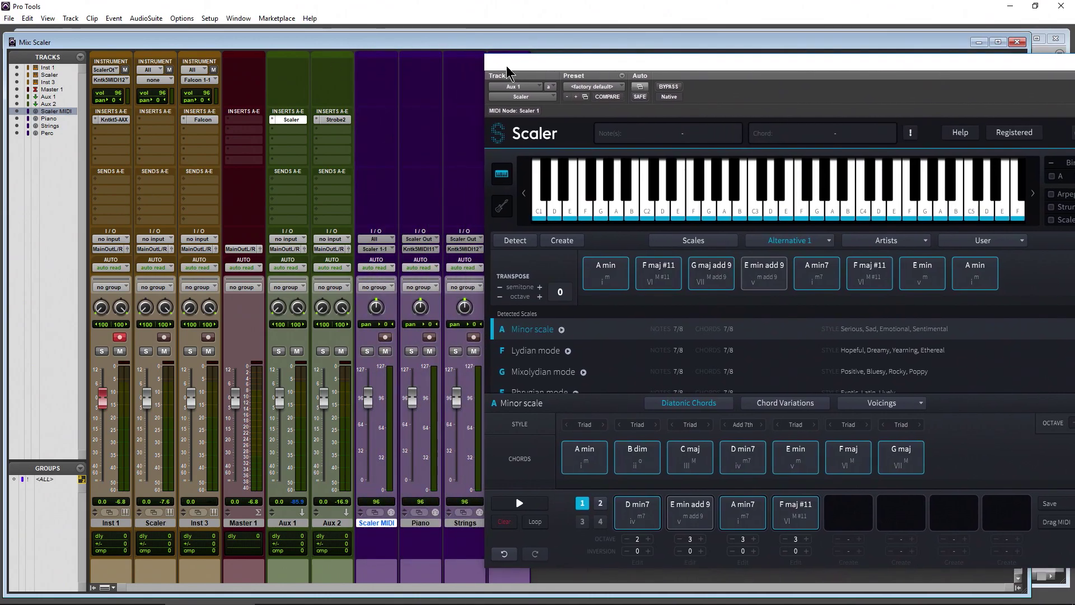
left_click(382, 239)
mouse_move(424, 256)
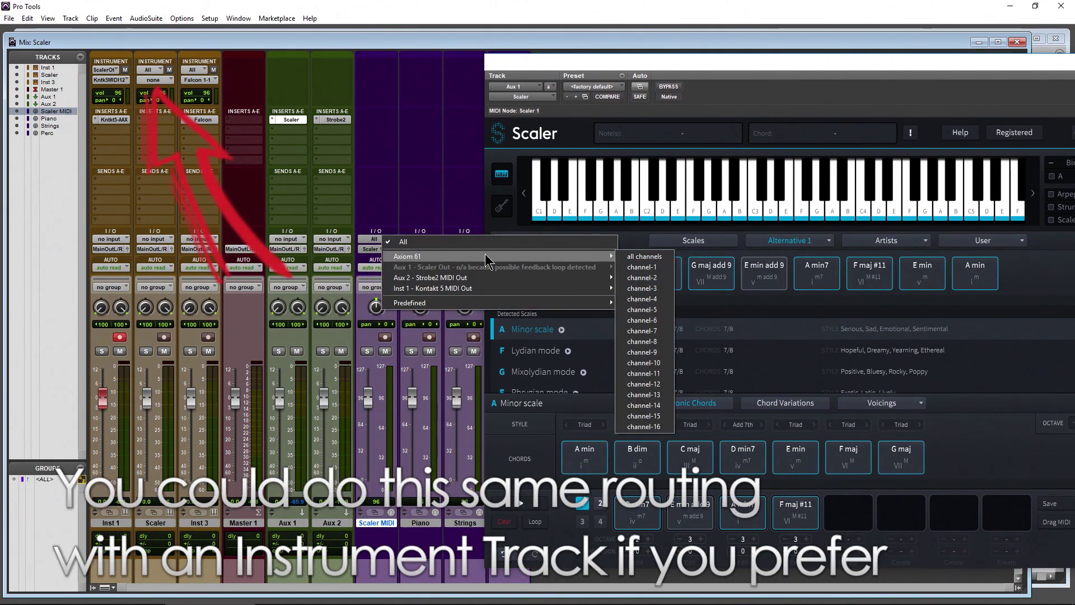
left_click(369, 238)
left_click(369, 239)
left_click(374, 200)
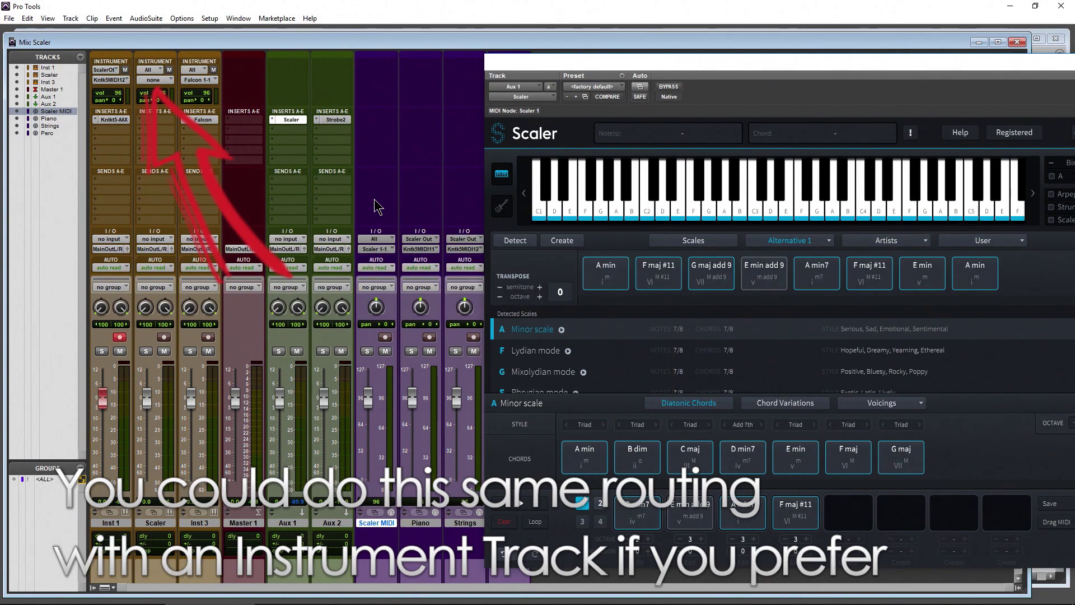
left_click(374, 249)
mouse_move(449, 269)
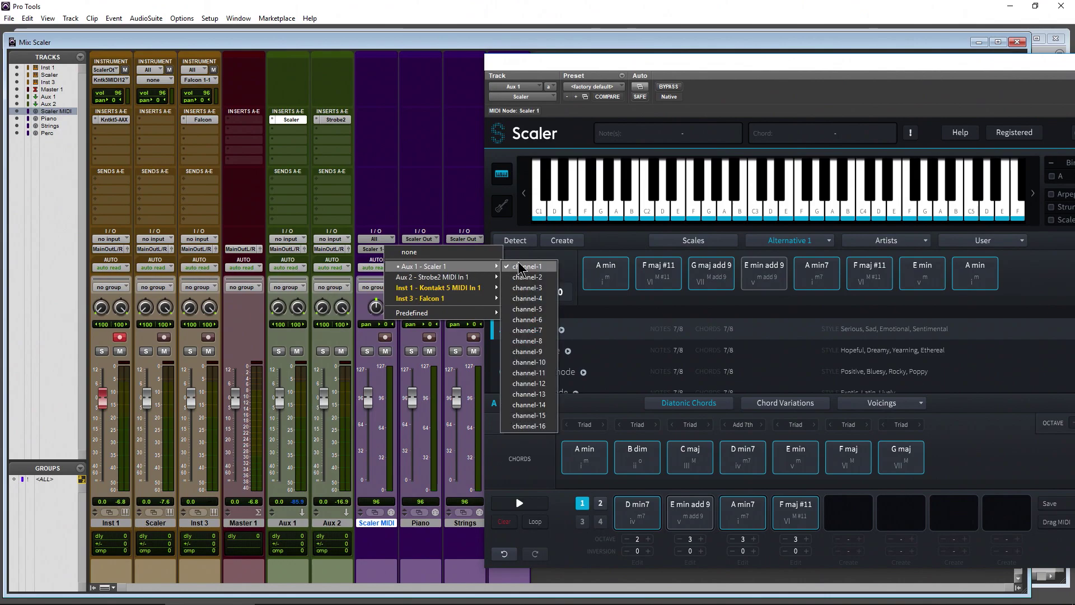
left_click(518, 265)
Step: Record-enable the Scaler MIDI and Inst 1 tracks together, and reposition the Scaler window
left_click(382, 337)
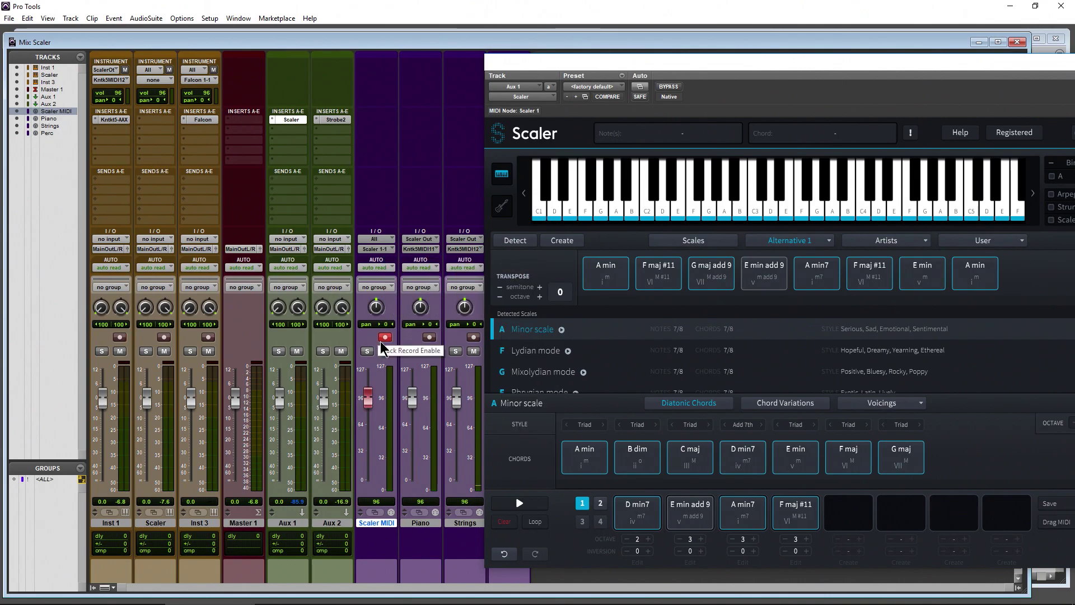
left_click(384, 337)
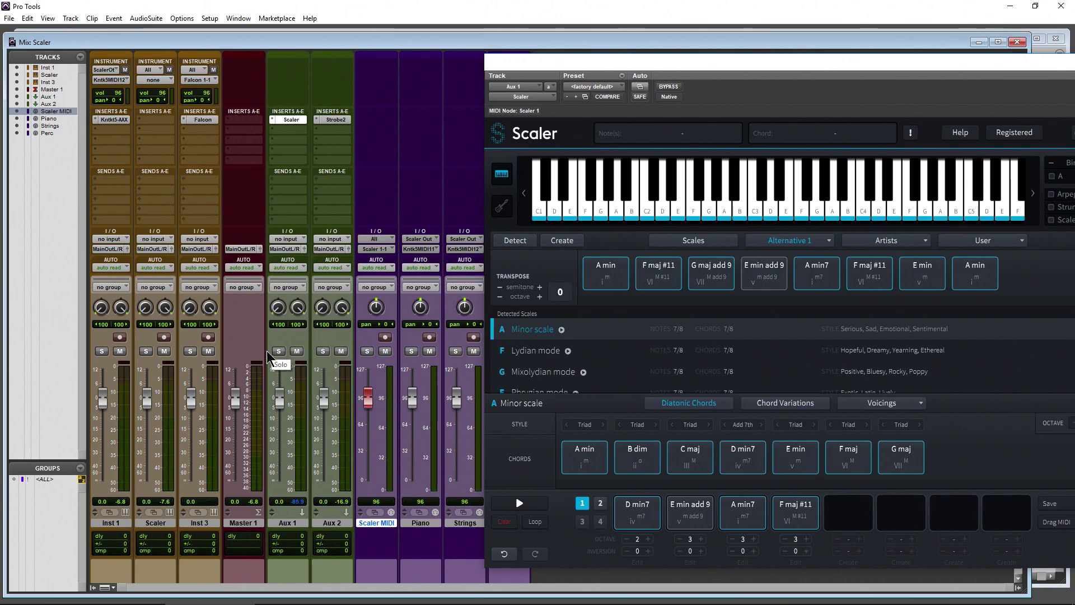
left_click(121, 338)
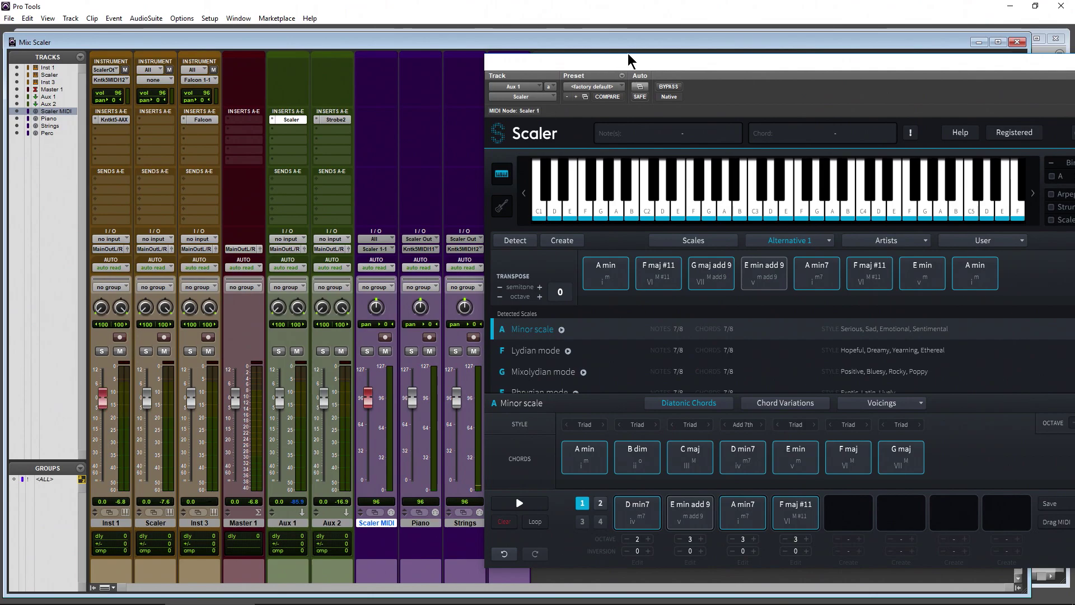
left_click_drag(652, 68, 336, 67)
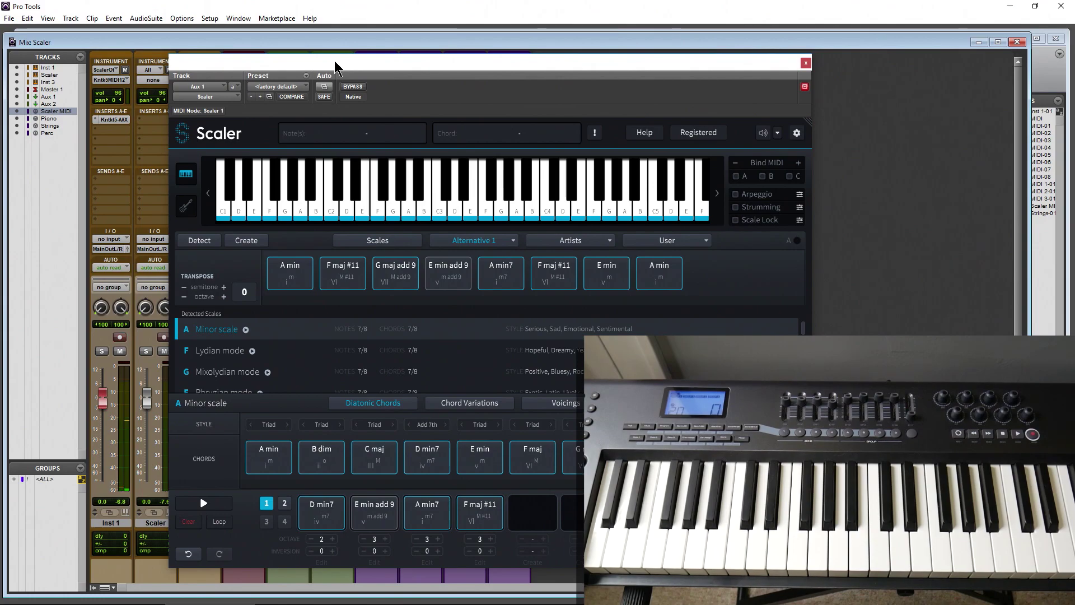
Step: Disarm recording on the Inst 1 track, set its MIDI input to All, and move the Scaler window clear of the mixer channels
left_click_drag(638, 64, 735, 65)
left_click(120, 337)
left_click(105, 70)
left_click(123, 74)
left_click_drag(377, 67, 646, 74)
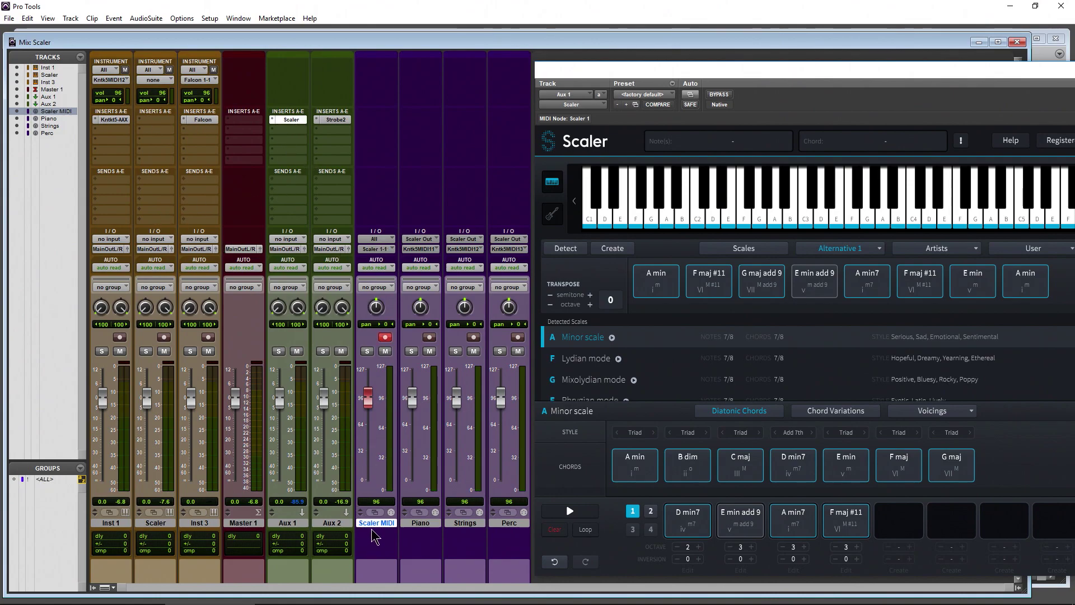
Step: Set the Scaler MIDI track's input to All and its output to Aux 1 - Scaler 1, channel-1
left_click(374, 239)
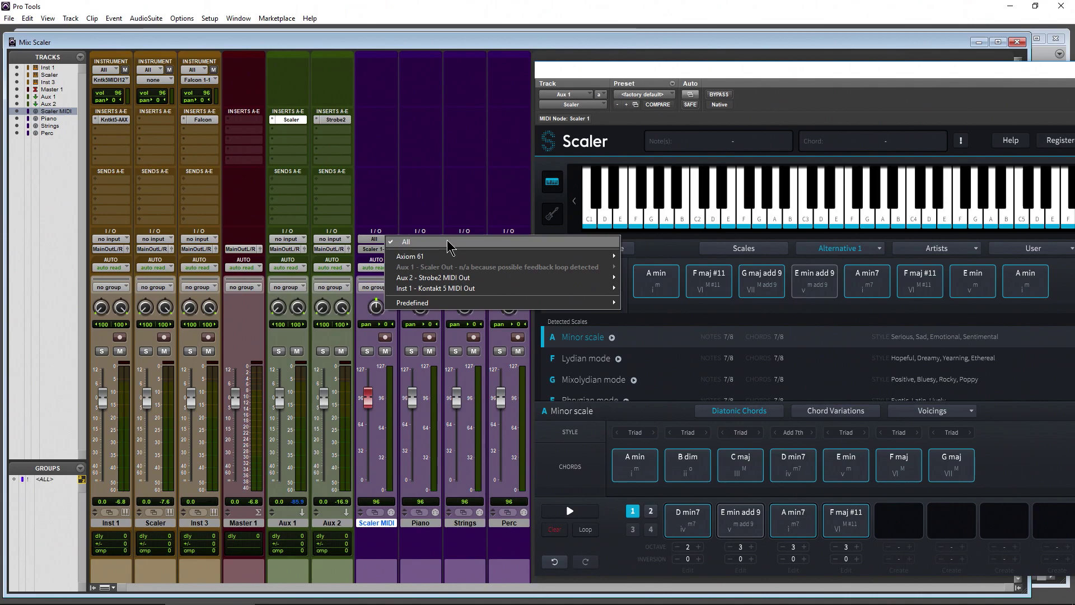
left_click(395, 207)
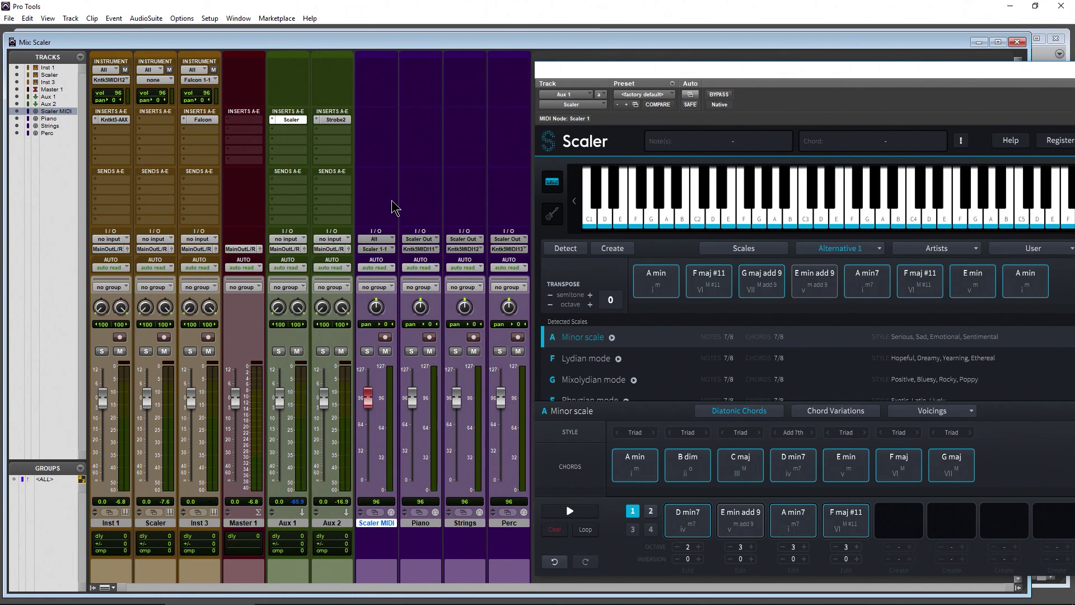
left_click(386, 239)
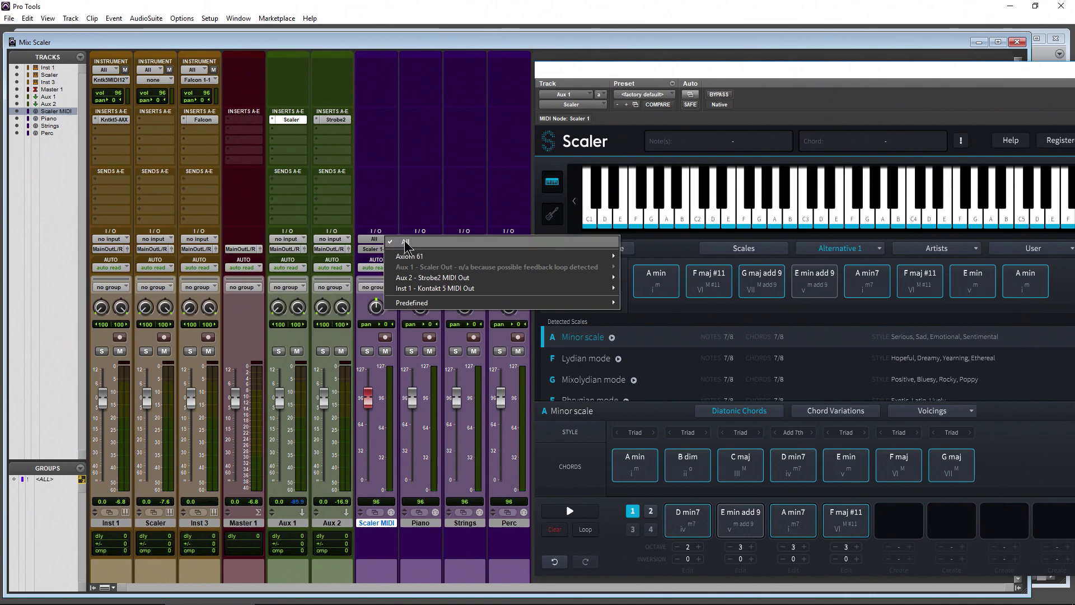
left_click(406, 242)
left_click(372, 249)
mouse_move(425, 271)
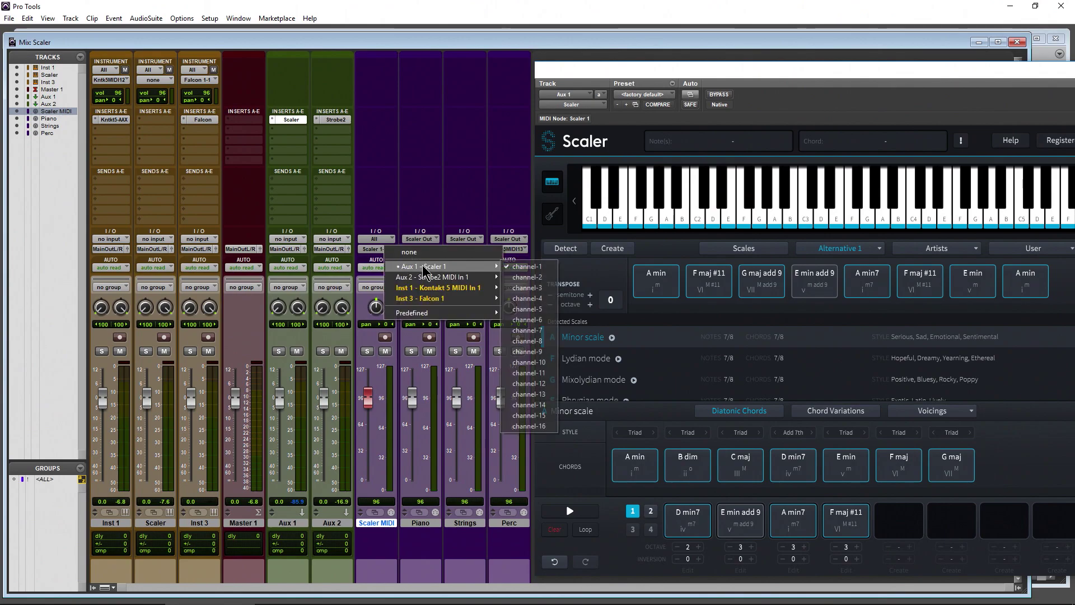
left_click(538, 267)
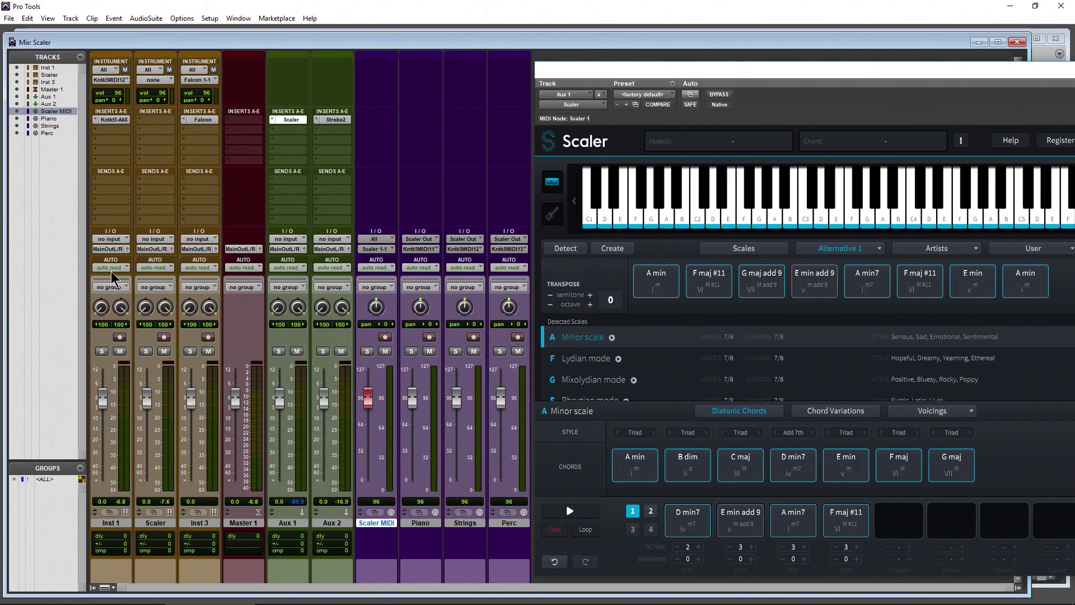
Step: Set the Inst 1 track's MIDI input to all channels of Aux 1 - Scaler Out and its MIDI output to Kontakt 5 MIDI In 1, channel-1
left_click(108, 74)
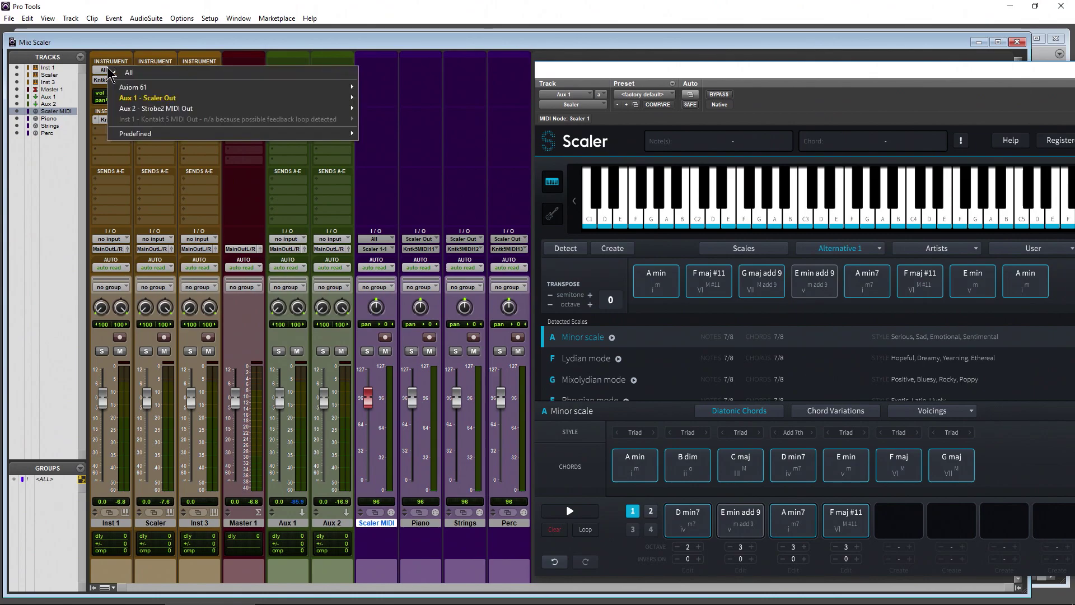
mouse_move(190, 98)
left_click(396, 108)
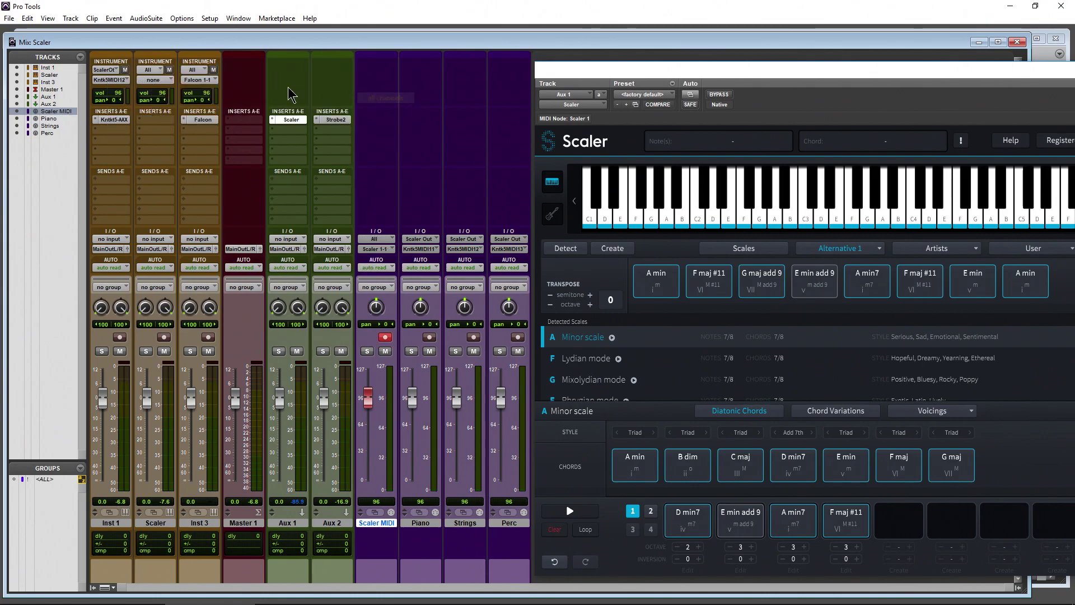
left_click(109, 80)
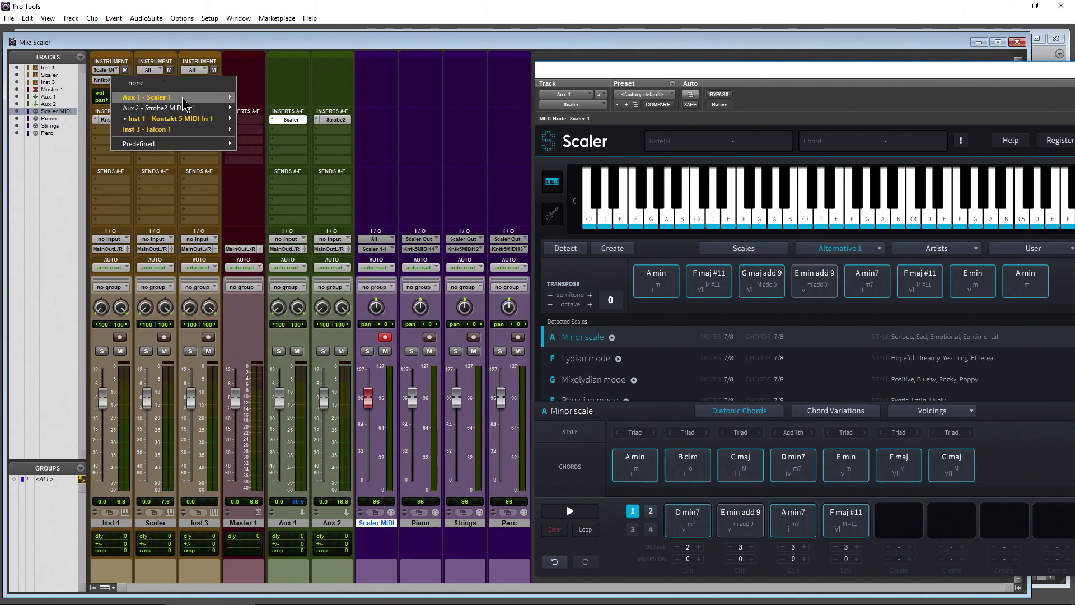
mouse_move(190, 123)
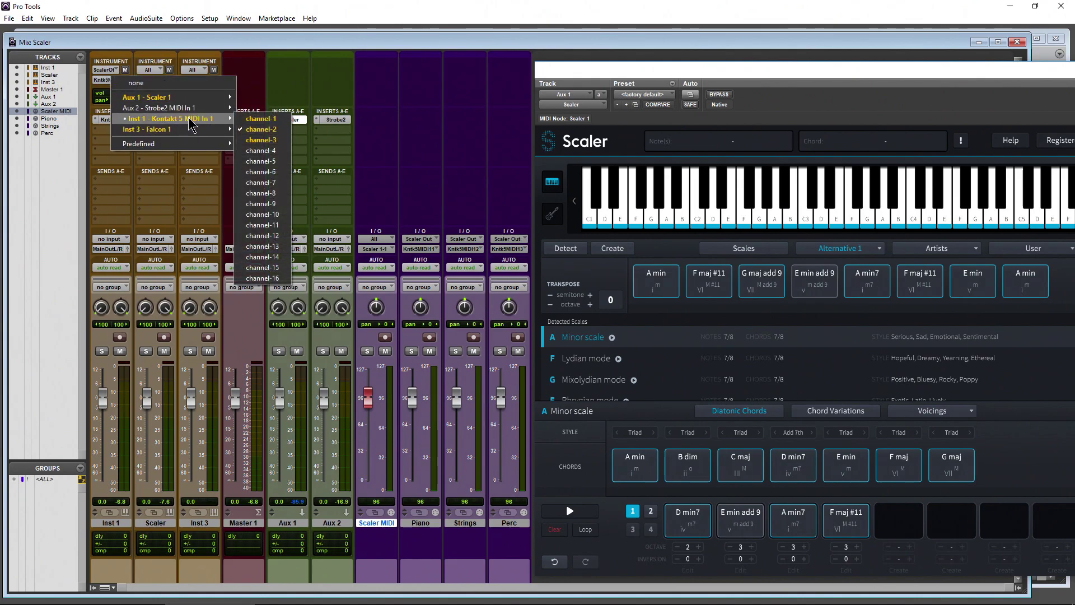
left_click(258, 119)
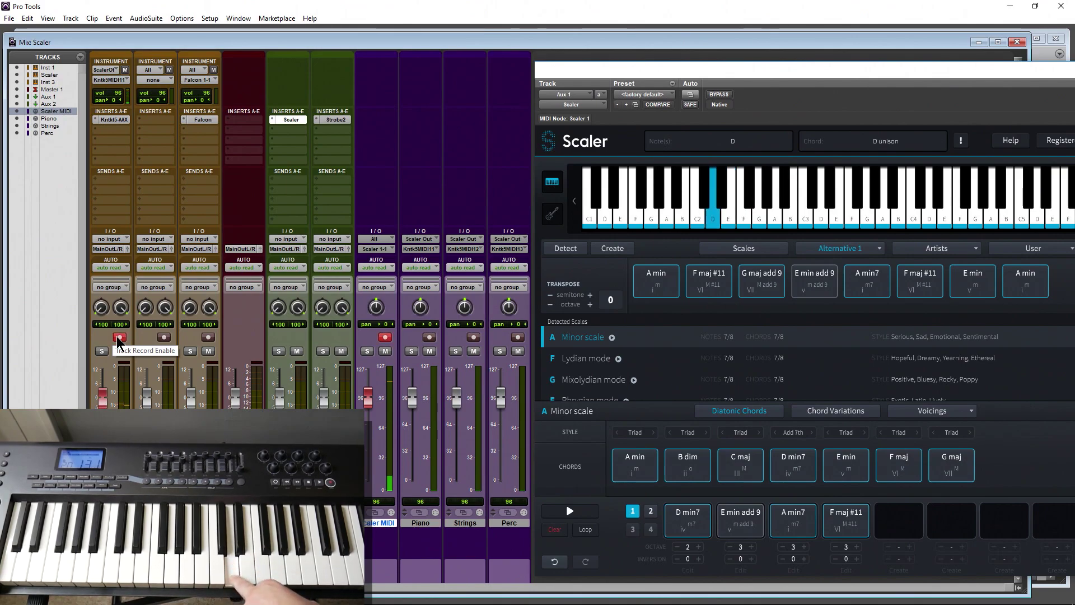
Step: Bind MIDI to Scaler's chord set A and record a played chord performance onto the Inst 1 and Scaler MIDI tracks
left_click_drag(700, 74, 455, 62)
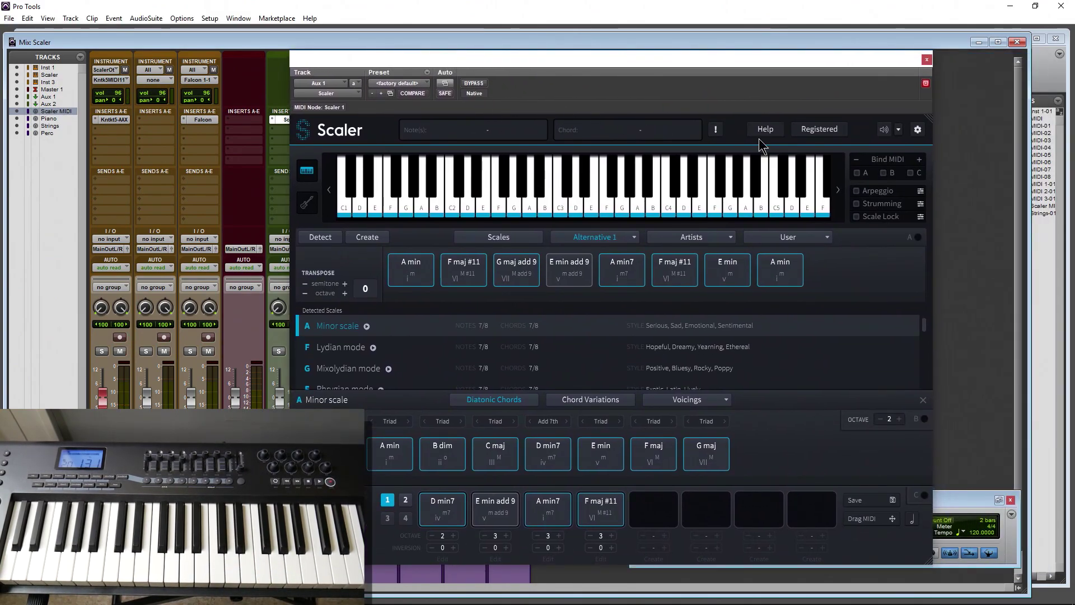
left_click(857, 173)
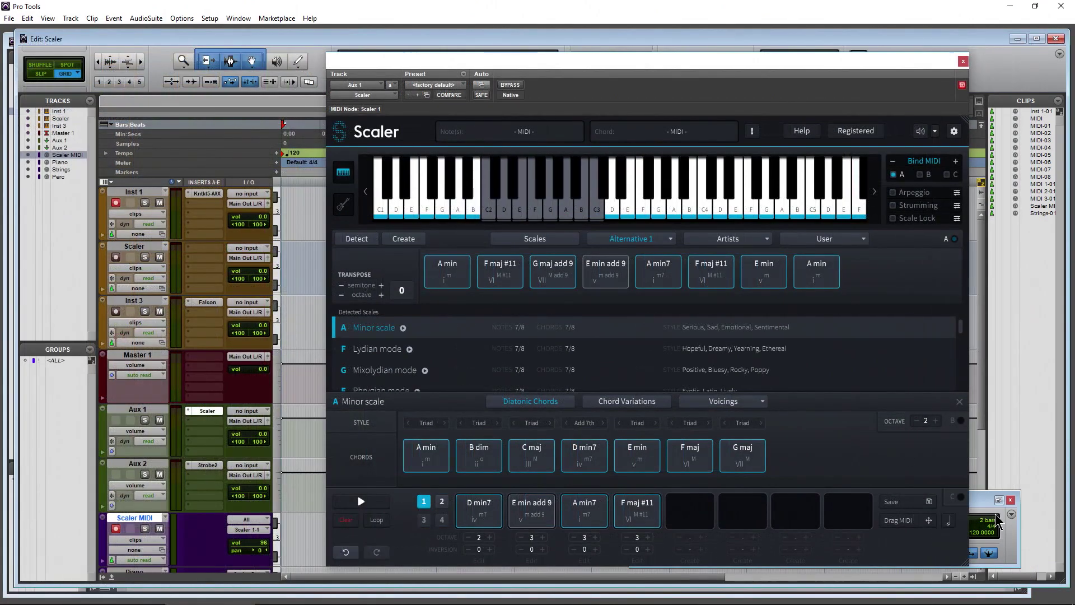
left_click(977, 507)
left_click(791, 522)
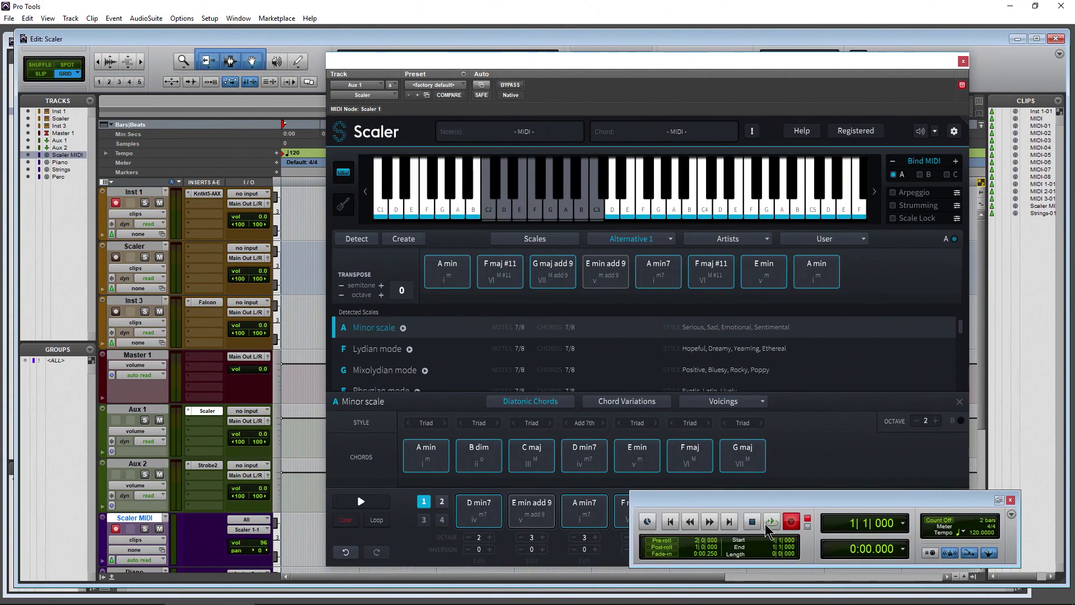
left_click(771, 521)
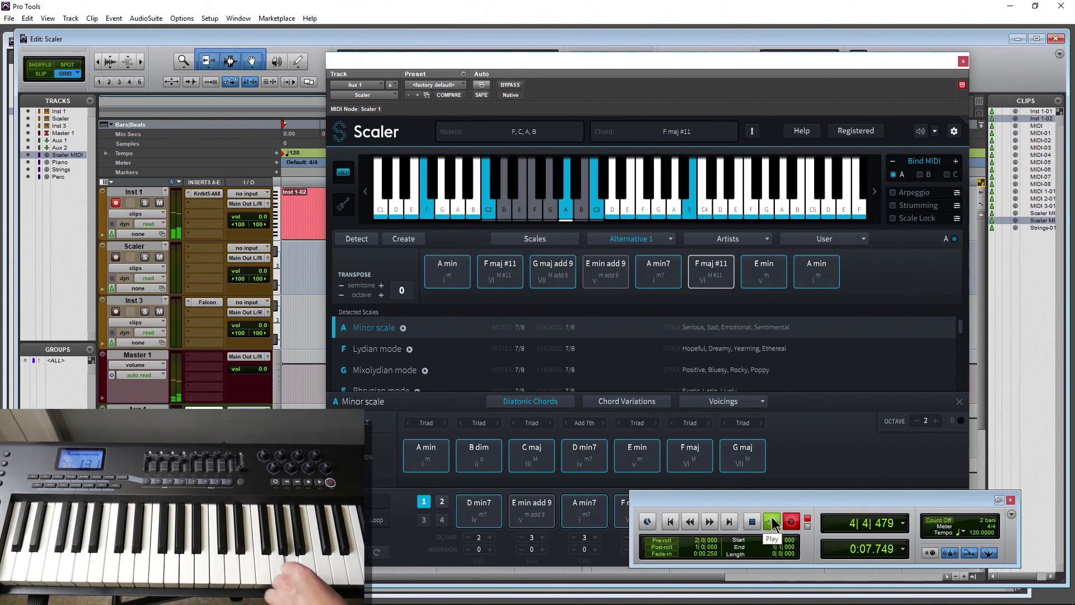
left_click(772, 523)
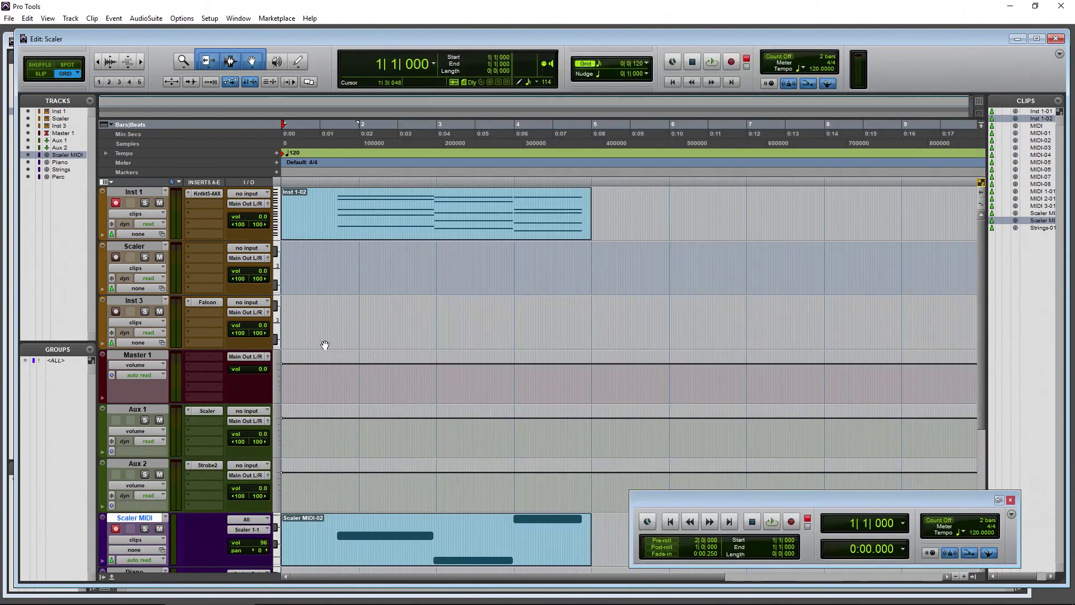
Step: Select the recorded Inst 1 clip and the Scaler MIDI clip in turn to compare their notes
left_click(425, 233)
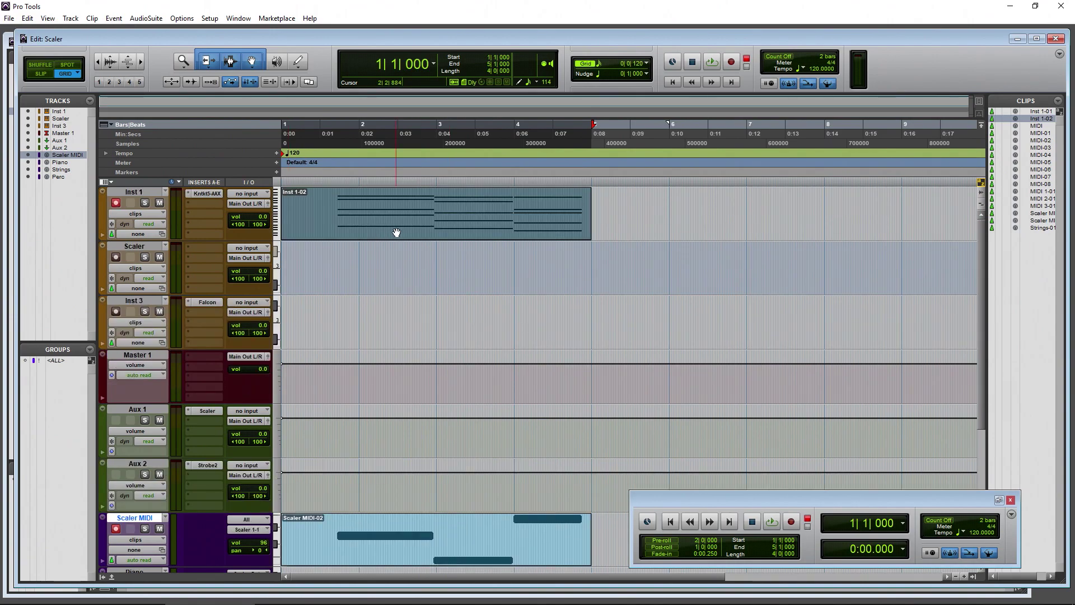
scroll(416, 285, "down", 3)
left_click(385, 451)
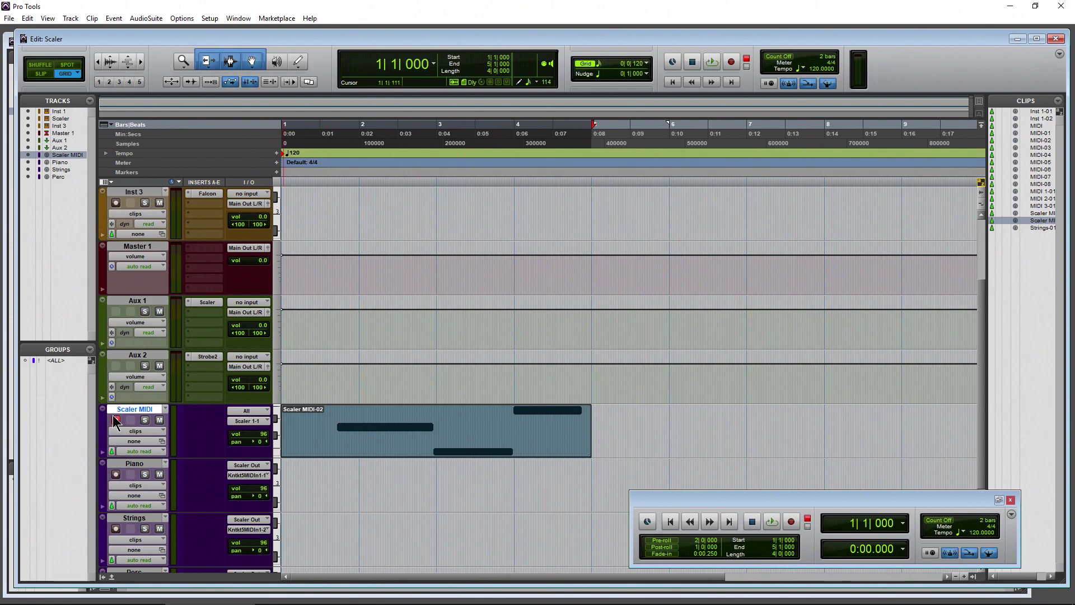
scroll(336, 370, "up", 3)
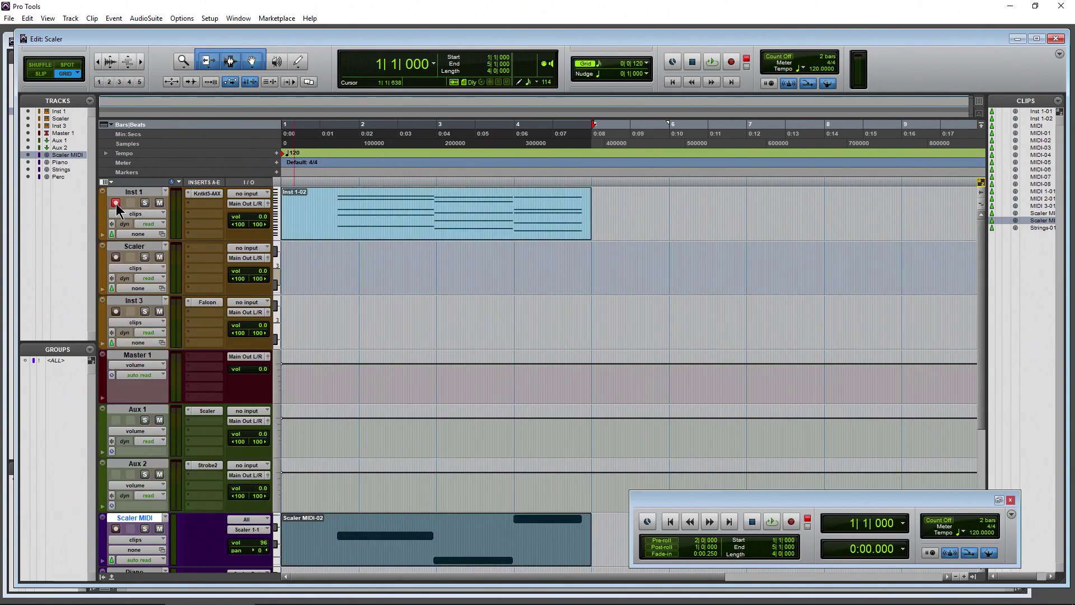
Step: Solo the Inst 1 track and play back its recorded chords from 1|4|360
left_click(144, 203)
left_click(347, 154)
key("space")
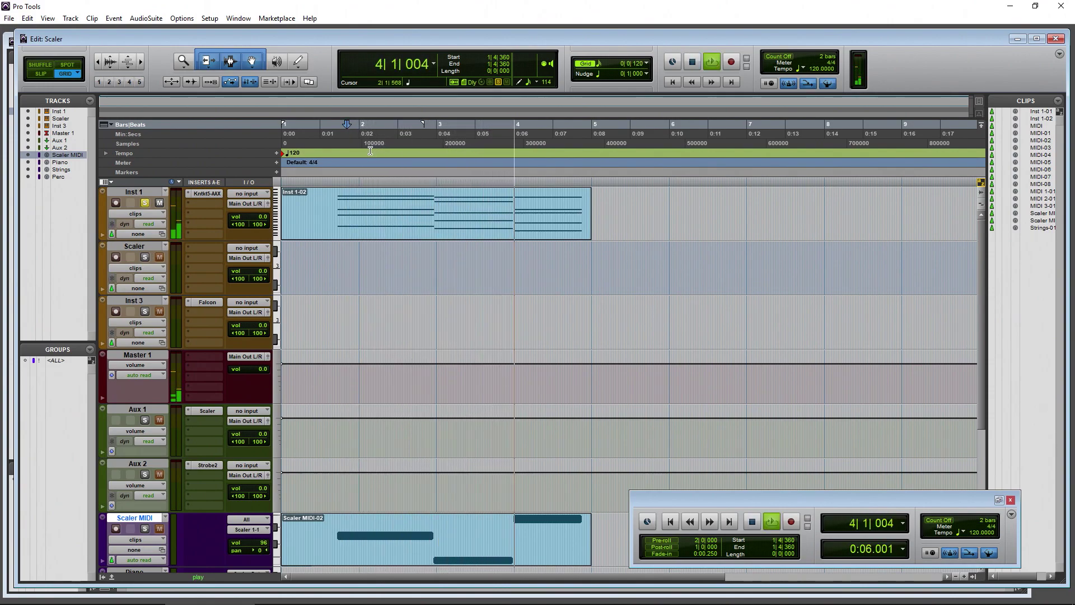
key("space")
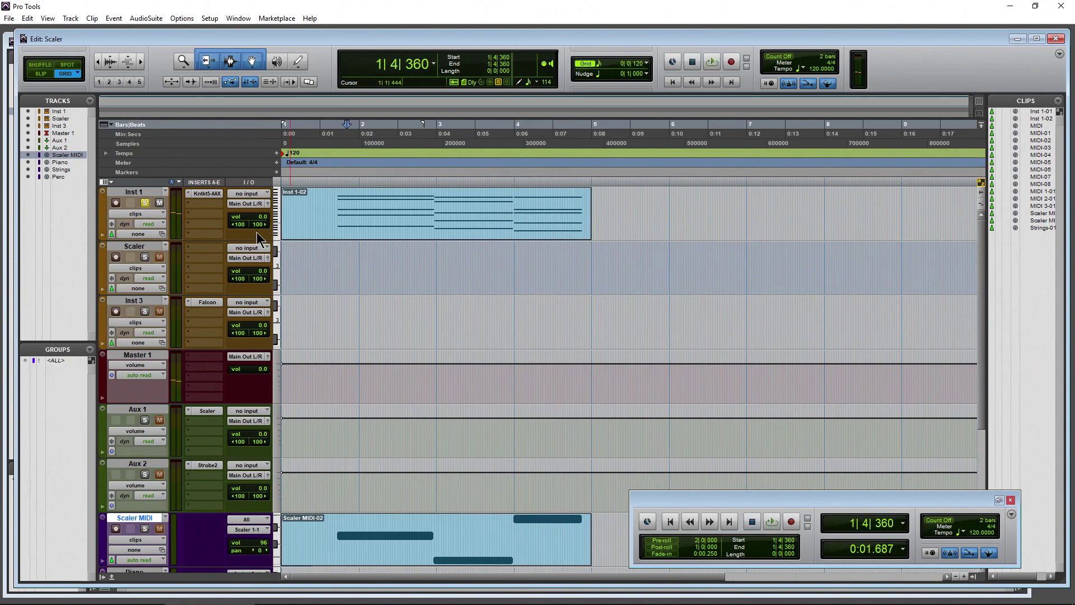
Step: Reopen Scaler from the Aux 1 track, switch to the Mix window and move the plug-in window clear of the channel strips
left_click(202, 411)
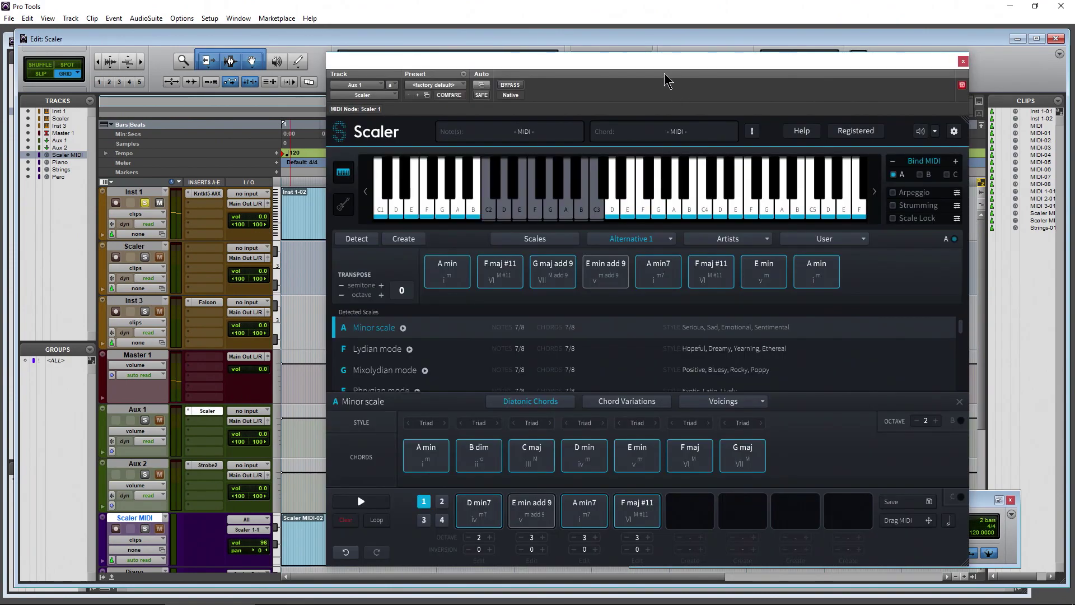
left_click_drag(664, 70, 674, 65)
key("ctrl+equal")
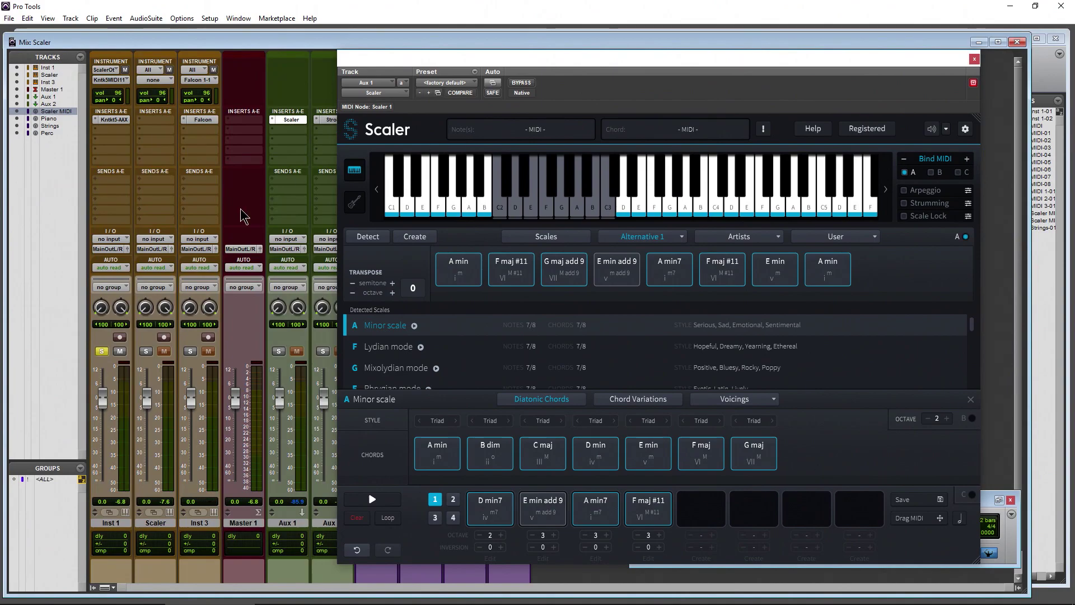
left_click_drag(428, 62, 634, 137)
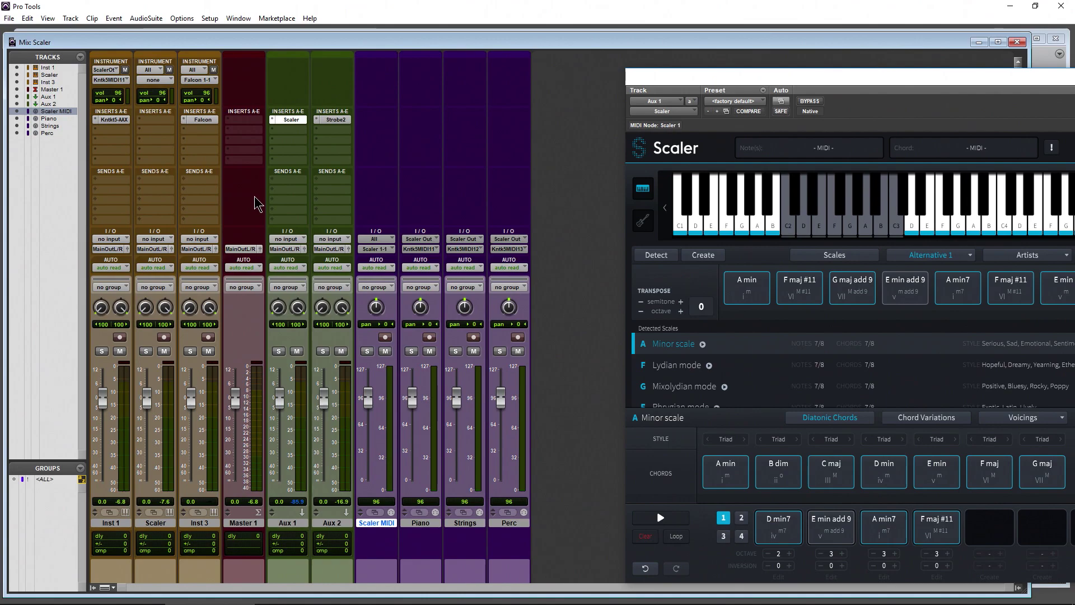
left_click_drag(807, 85, 563, 67)
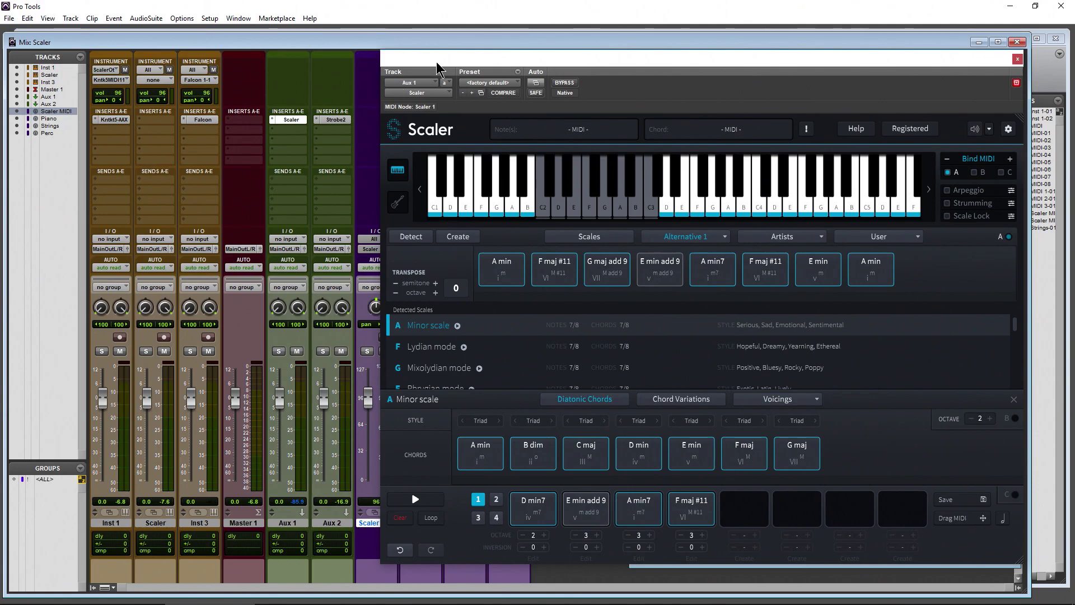
left_click_drag(437, 63, 628, 68)
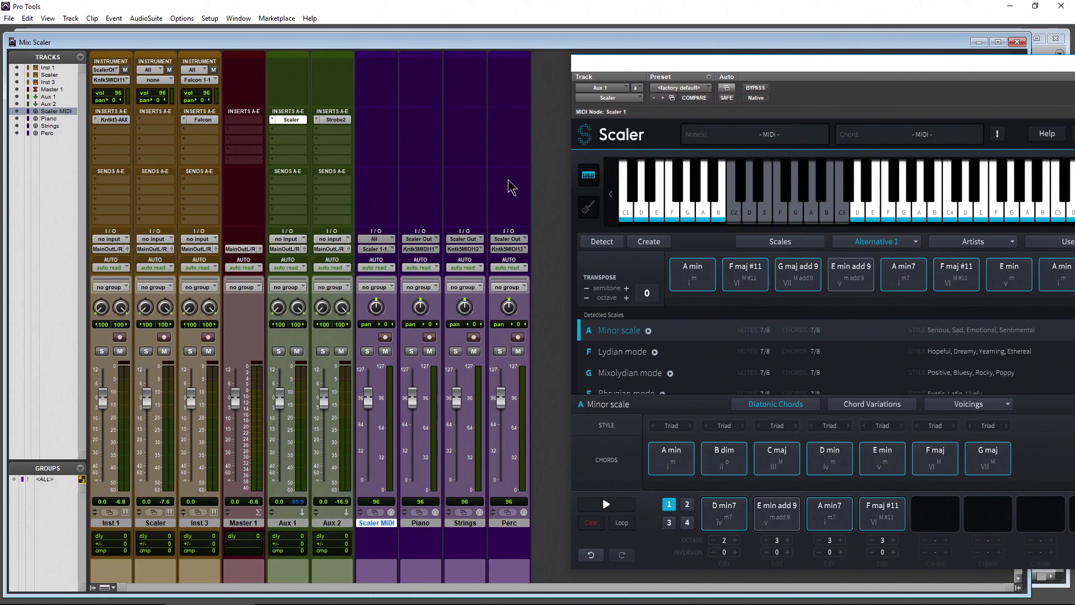
Step: Select the Piano, Strings and Perc MIDI tracks one at a time, finishing with Piano
left_click(433, 524)
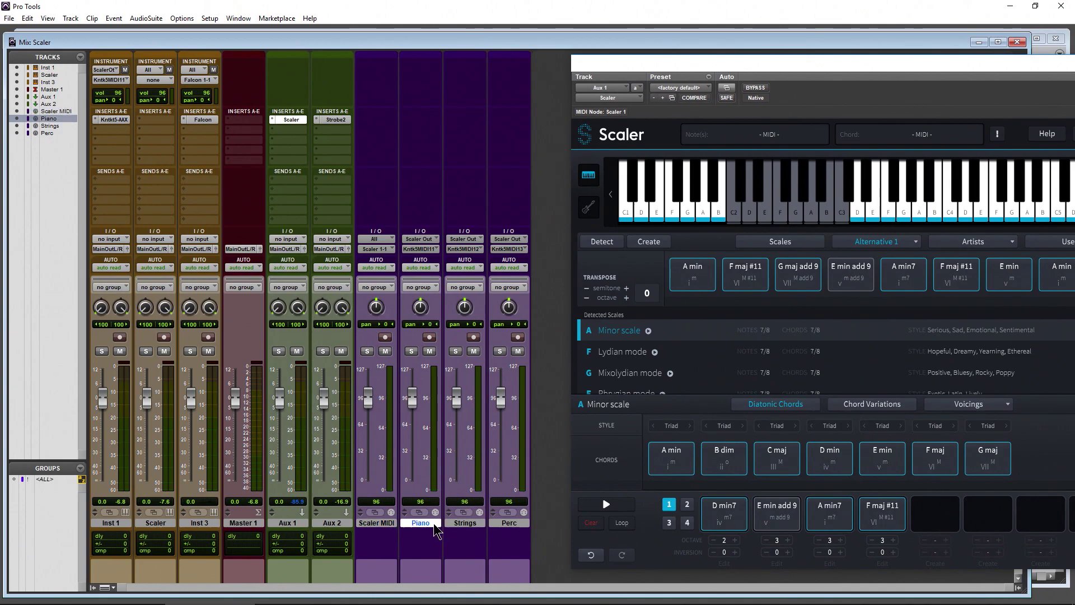
left_click(462, 524)
left_click(506, 525)
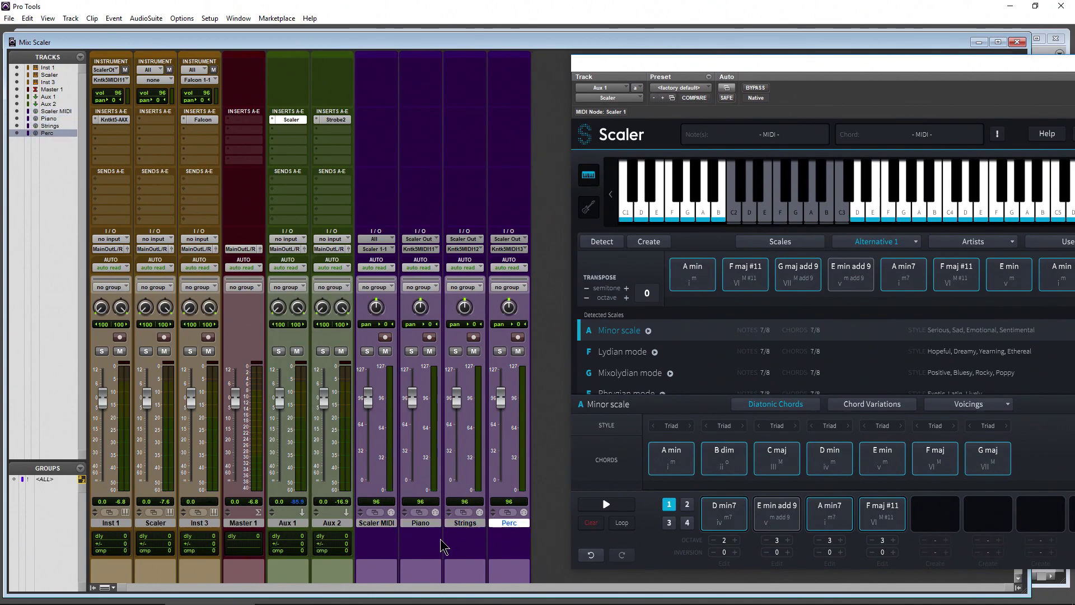
left_click(421, 525)
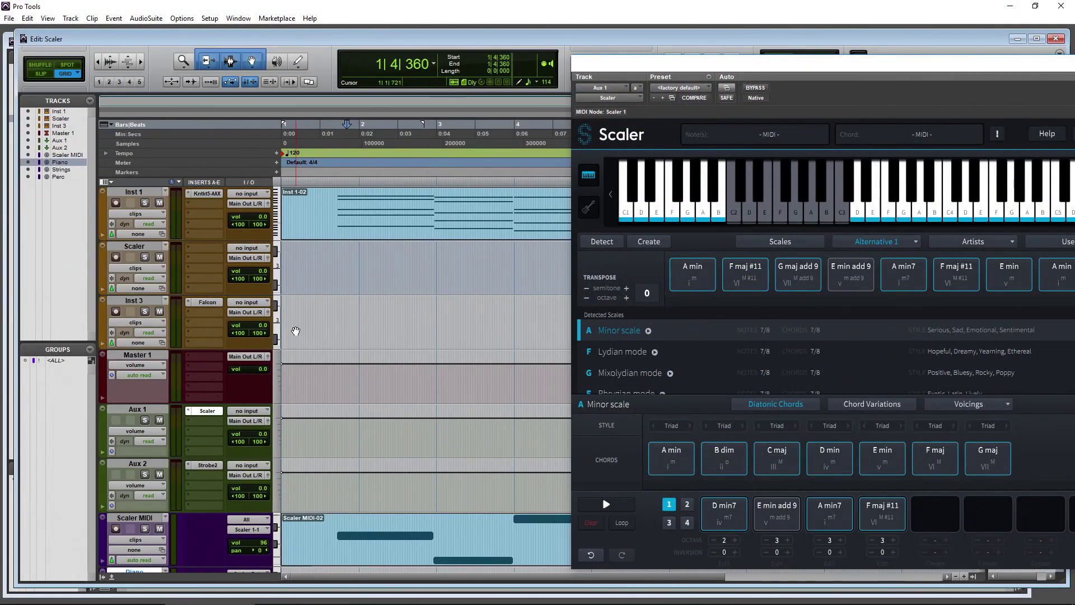
Step: Hide and show again the I/O column for the MIDI tracks in the Edit window
scroll(297, 336, "down", 5)
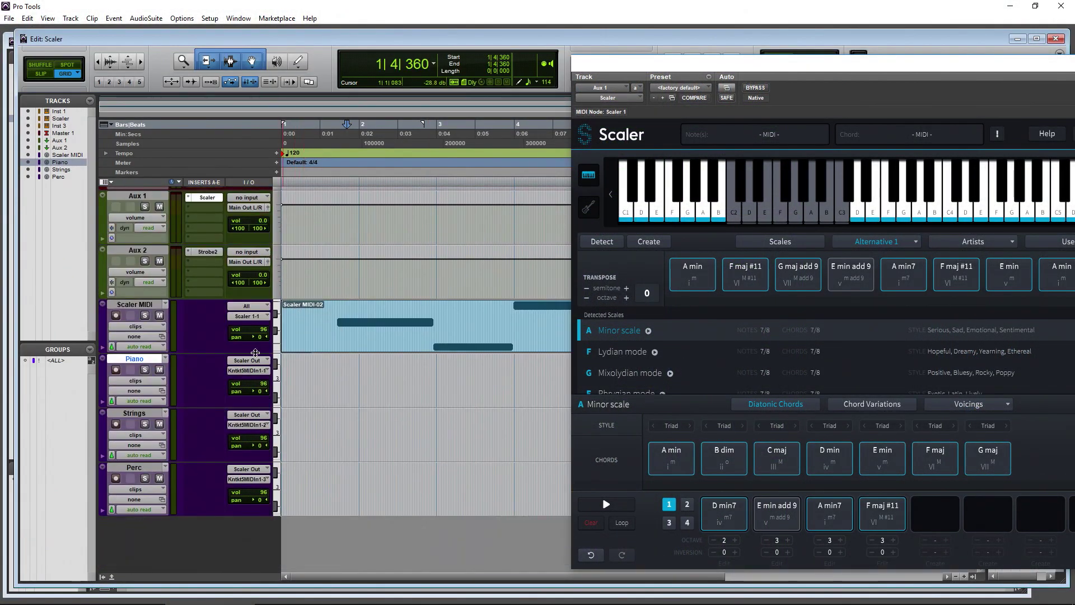
left_click(106, 183)
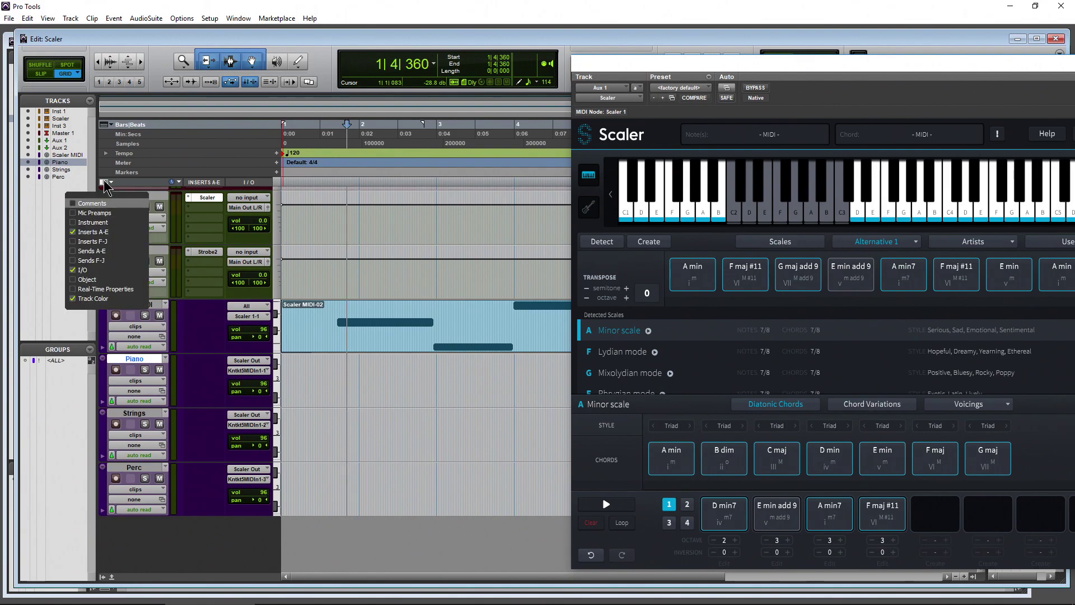
left_click(82, 270)
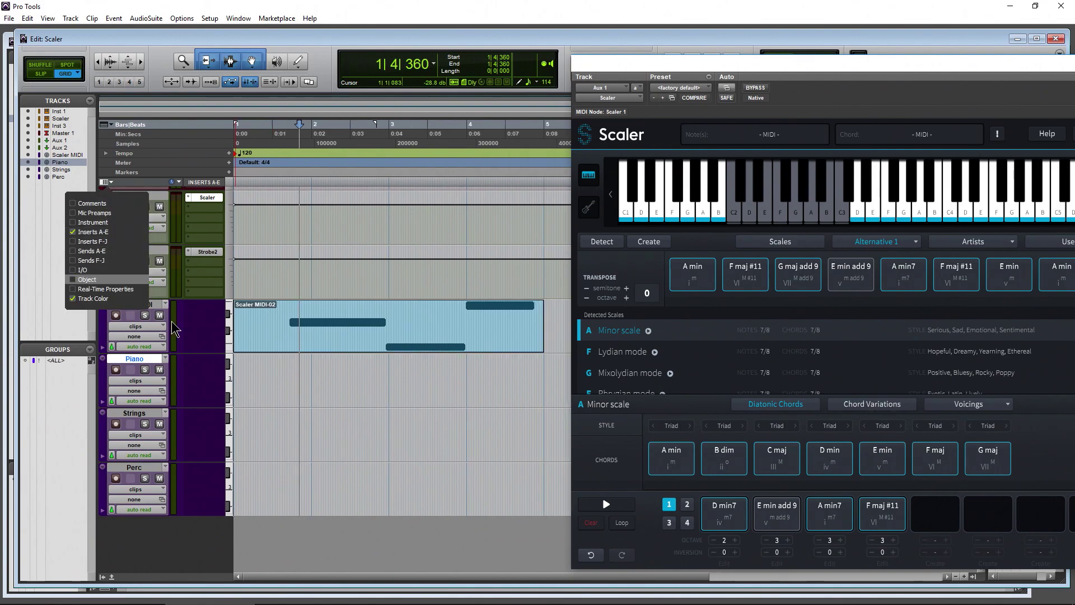
left_click(81, 270)
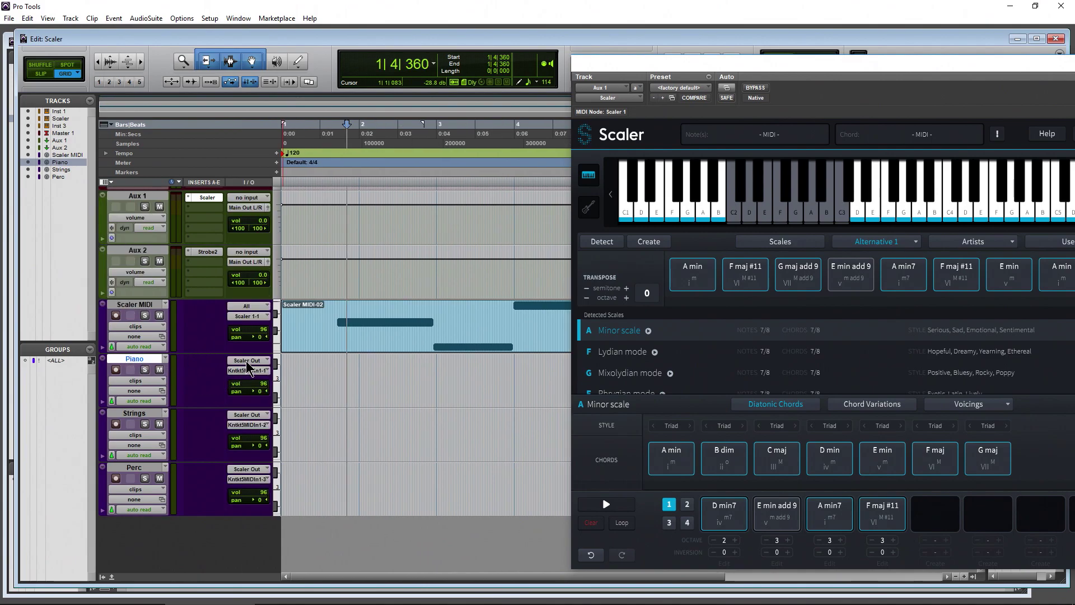
Step: Set the Scaler MIDI track's input to All with its output on Aux 1 - Scaler 1 channel-1, and sound the low F on Scaler's keyboard
left_click(251, 307)
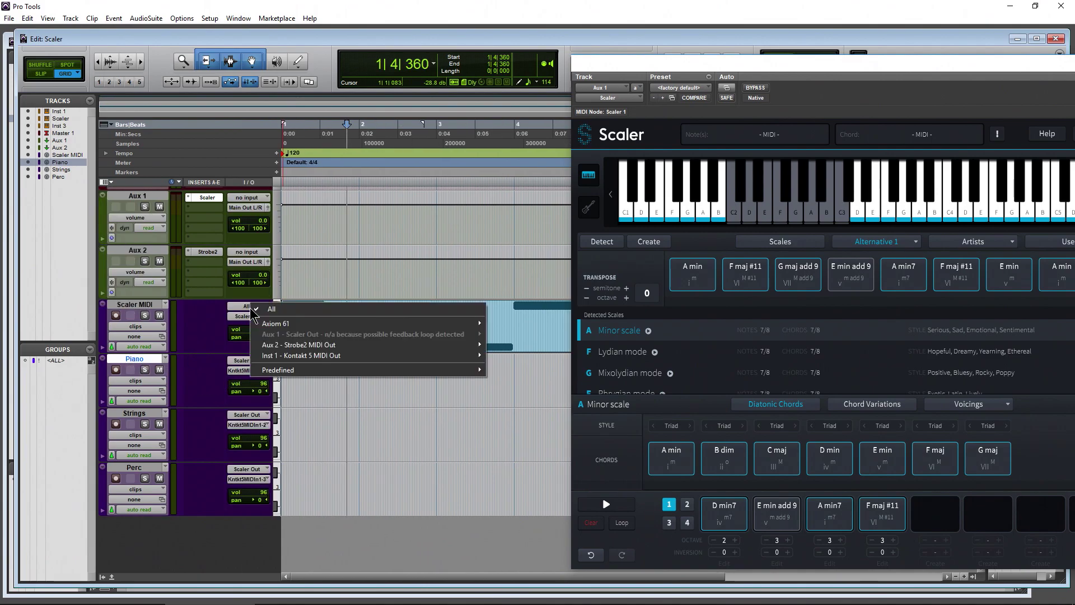
left_click(289, 311)
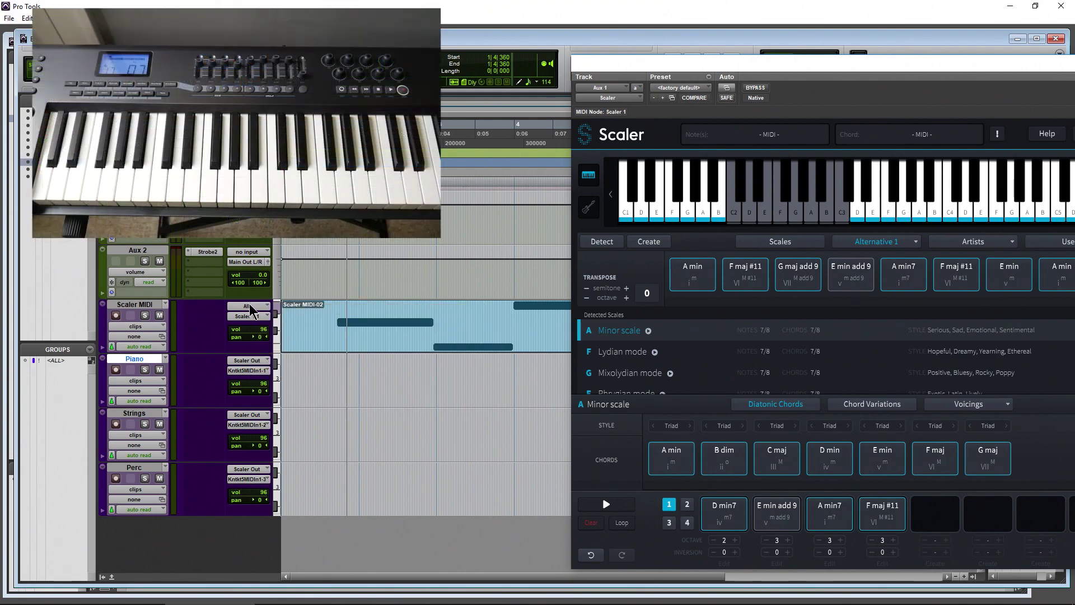
left_click(252, 315)
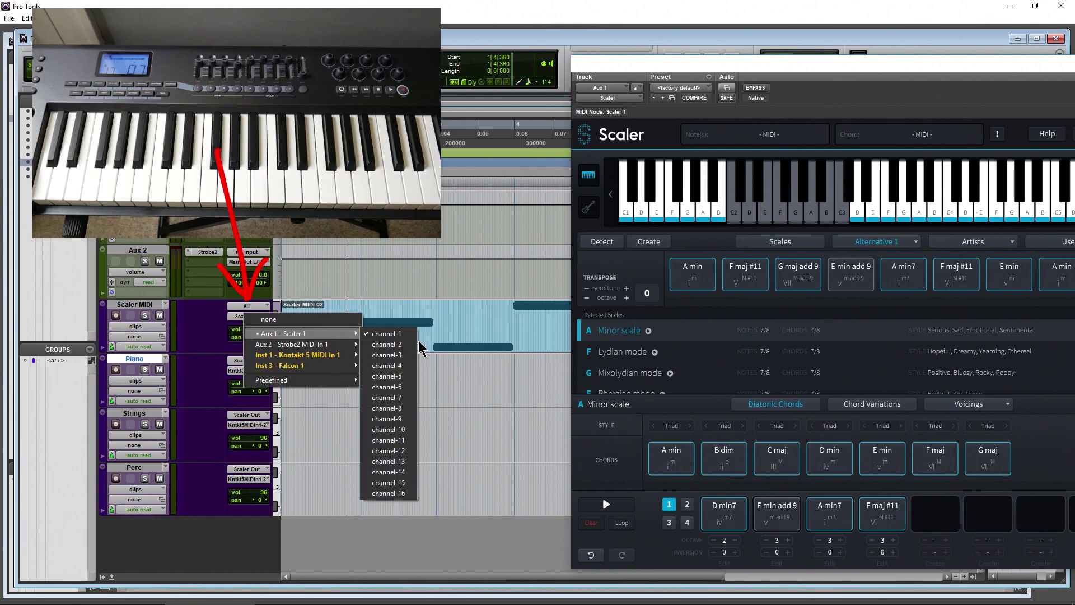
left_click(210, 319)
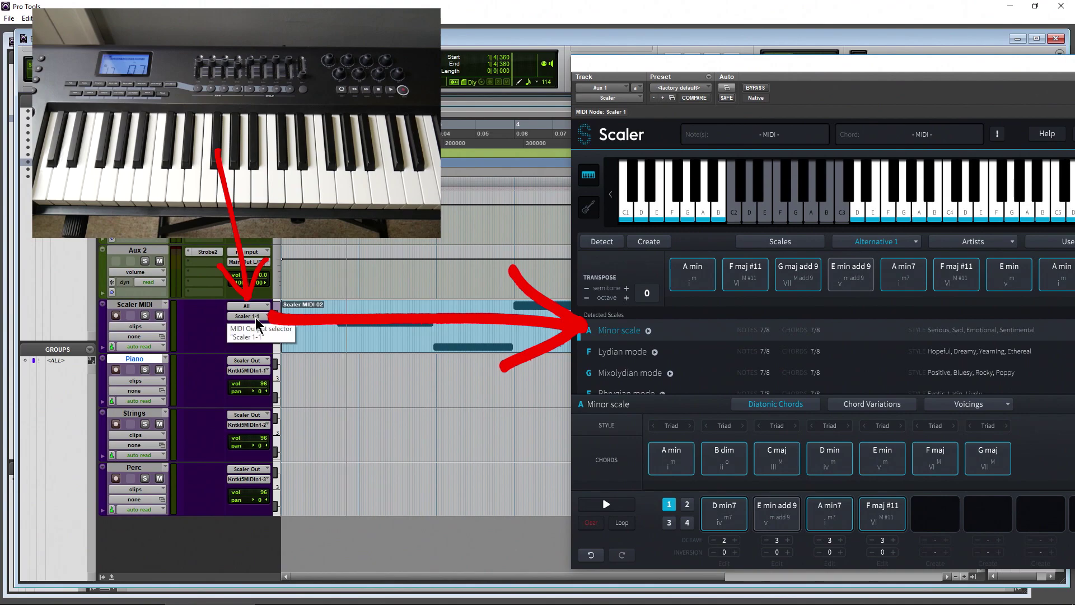
left_click(668, 199)
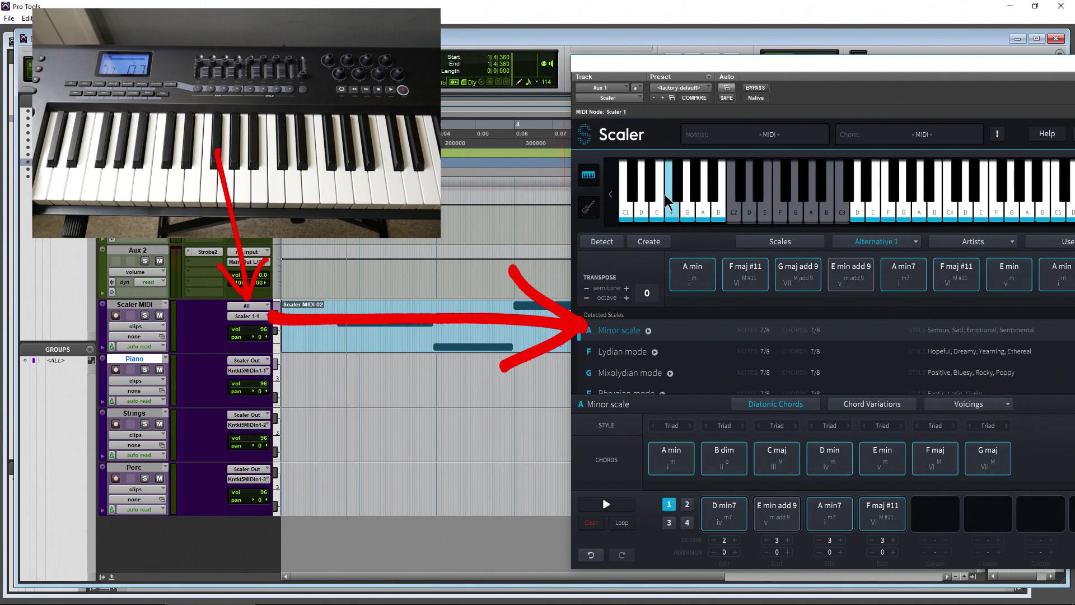
Step: Assign the Piano track's MIDI input to Aux 1 - Scaler Out and its output to Inst 1 - Kontakt 5 MIDI In 1, channel-1
left_click(250, 361)
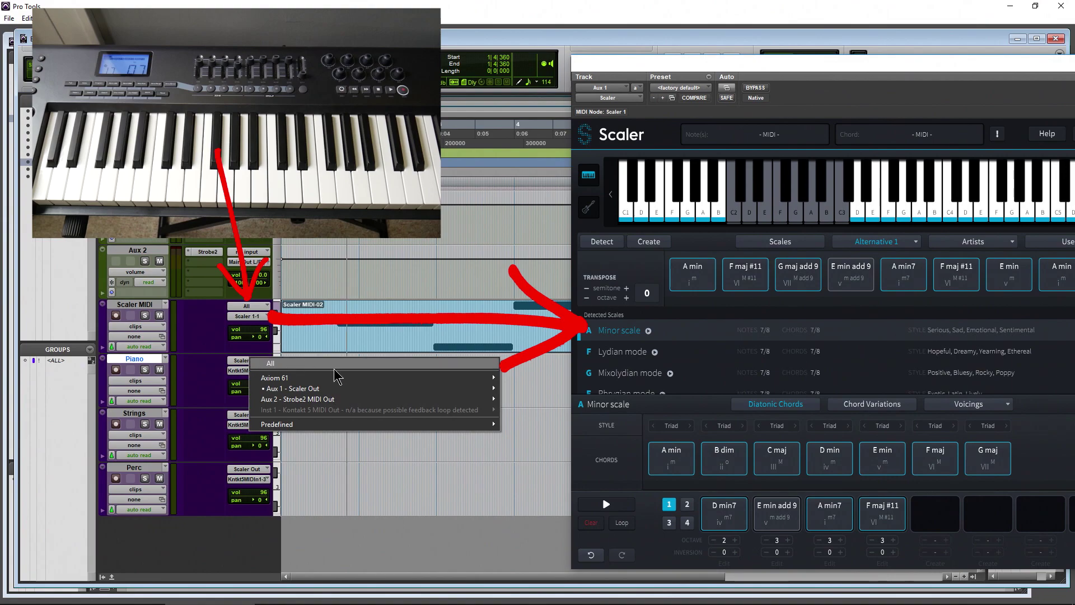
mouse_move(344, 389)
left_click(520, 390)
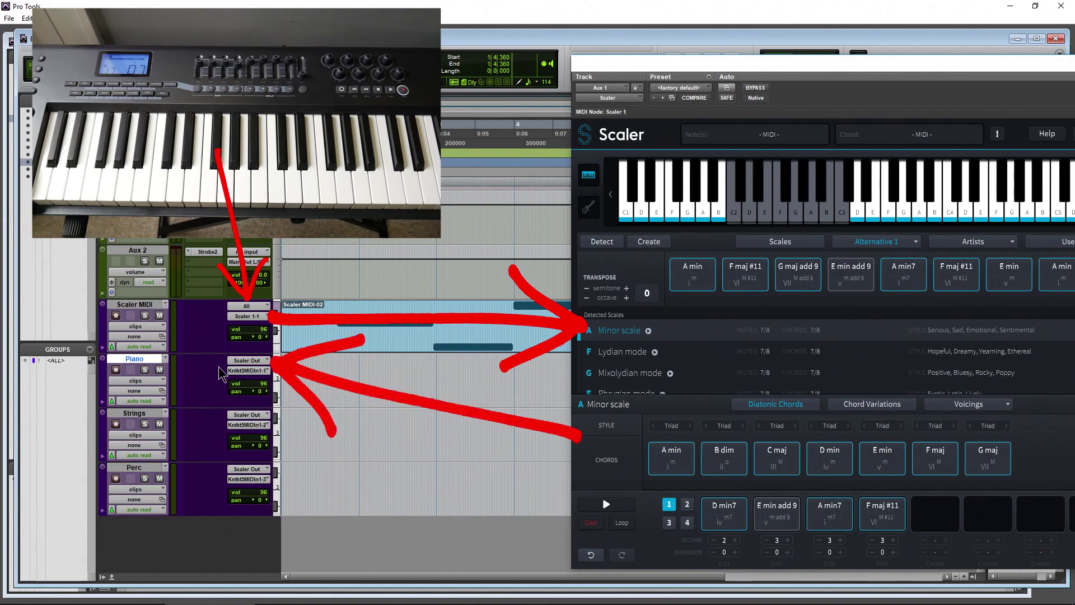
left_click(248, 370)
mouse_move(333, 415)
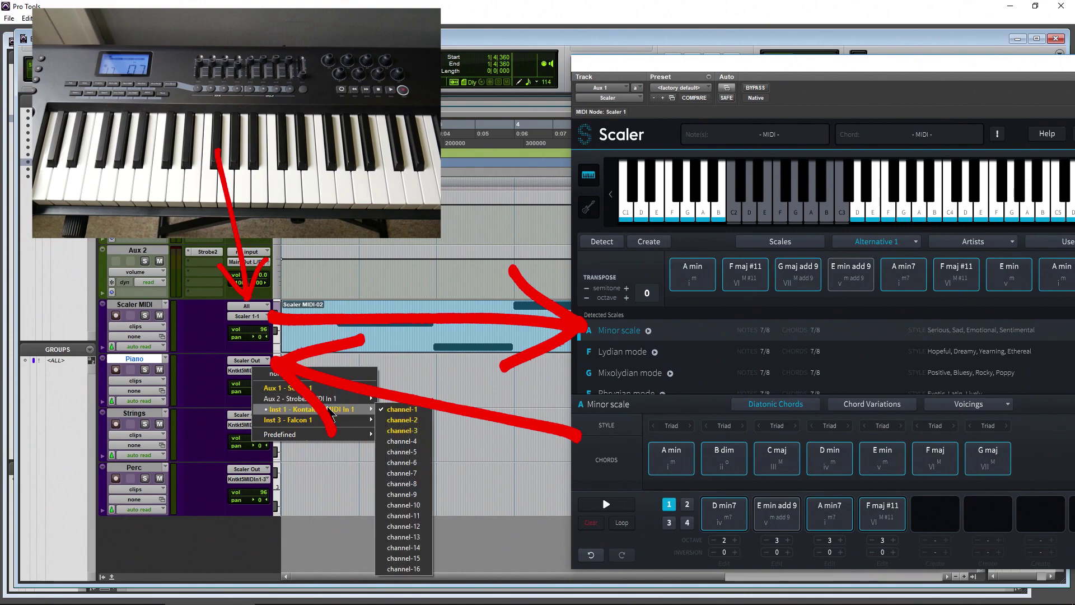
left_click(405, 411)
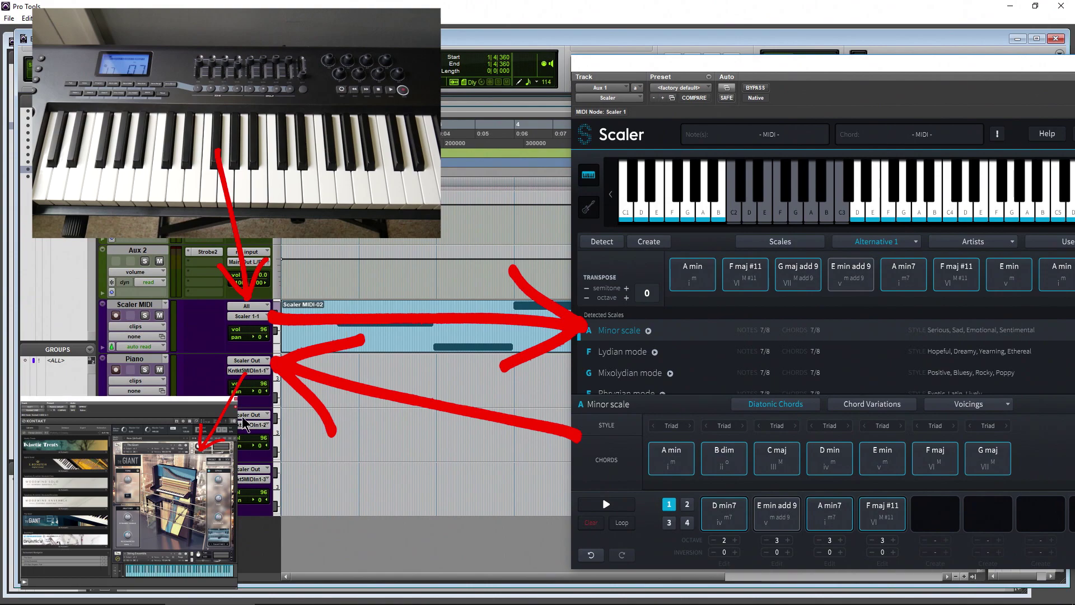
Step: Assign the Strings track's MIDI input to Aux 1 - Scaler Out, all channels, and its output to Inst 1 - Kontakt 5 MIDI In 1, channel-2
left_click(246, 417)
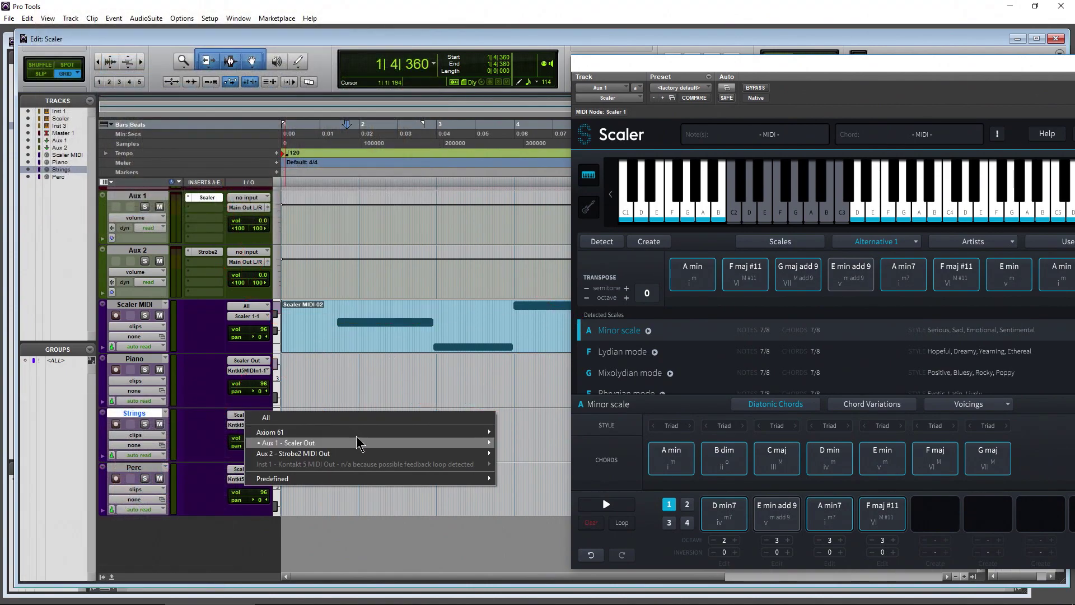
mouse_move(350, 448)
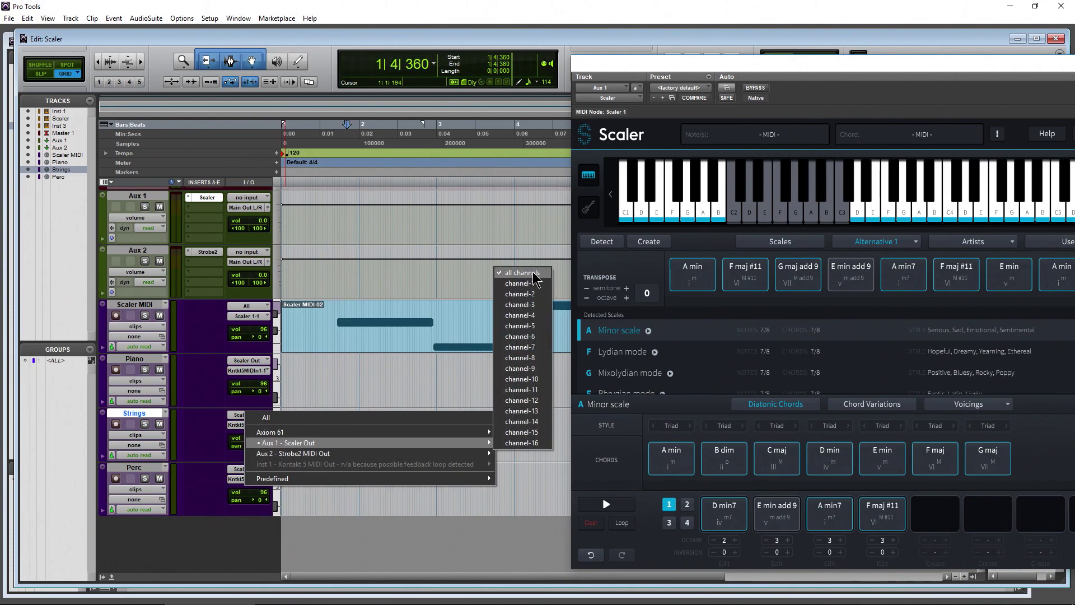
left_click(512, 273)
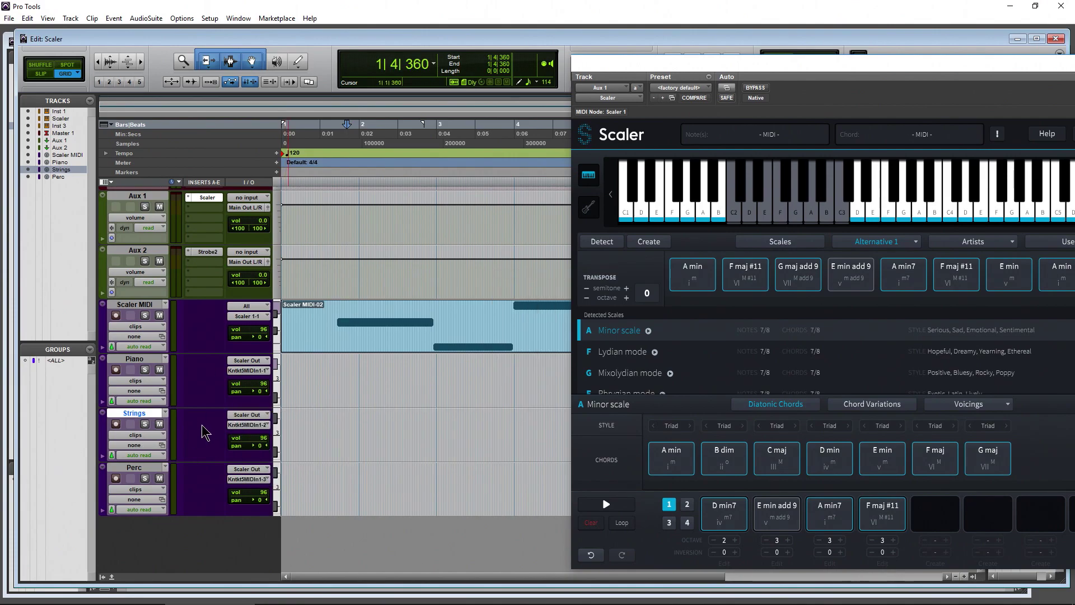
left_click(247, 425)
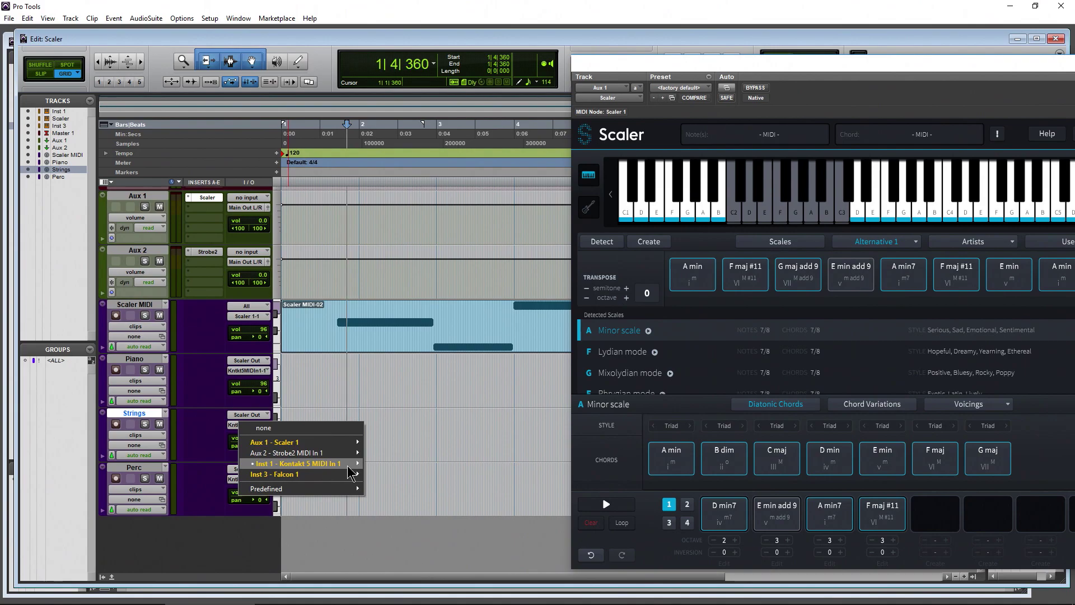
mouse_move(350, 472)
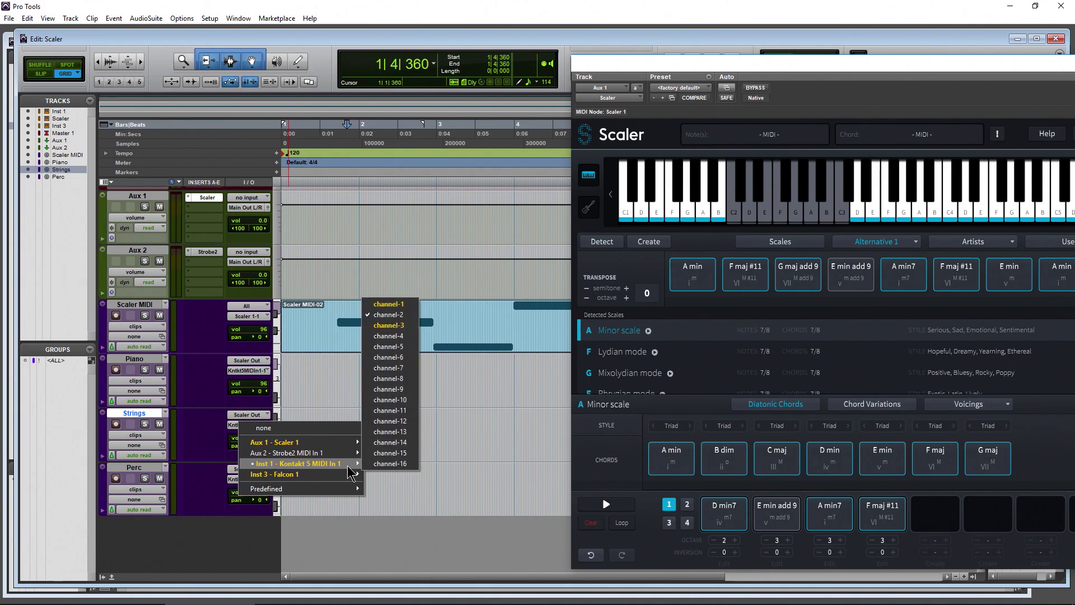
left_click(392, 317)
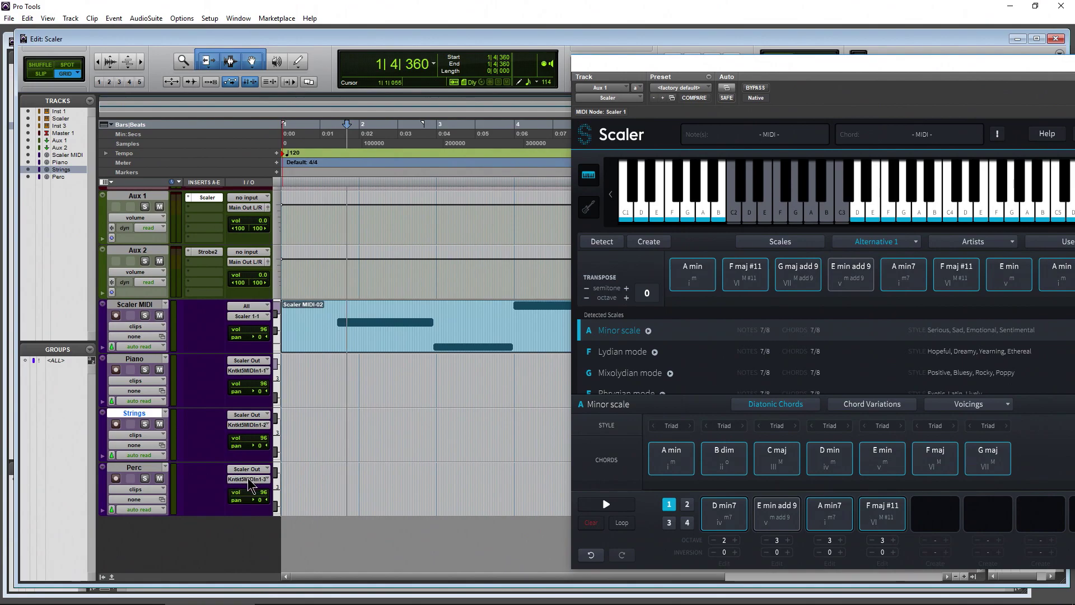
Step: Move the Scaler window so its whole interface is in view, and record-arm the Strings and Scaler MIDI tracks
left_click_drag(820, 68, 652, 75)
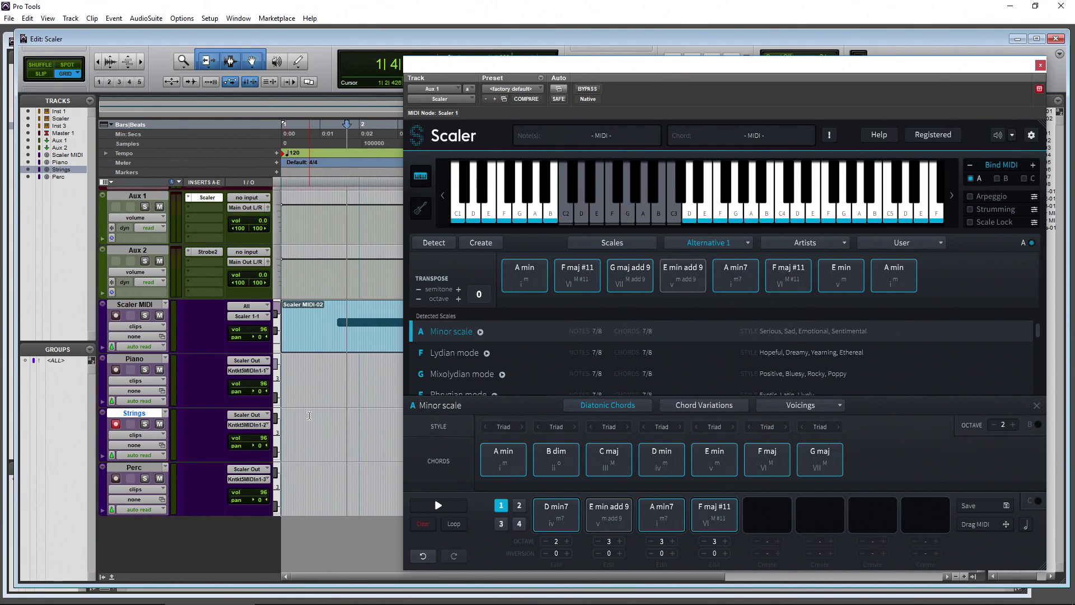
left_click(115, 316)
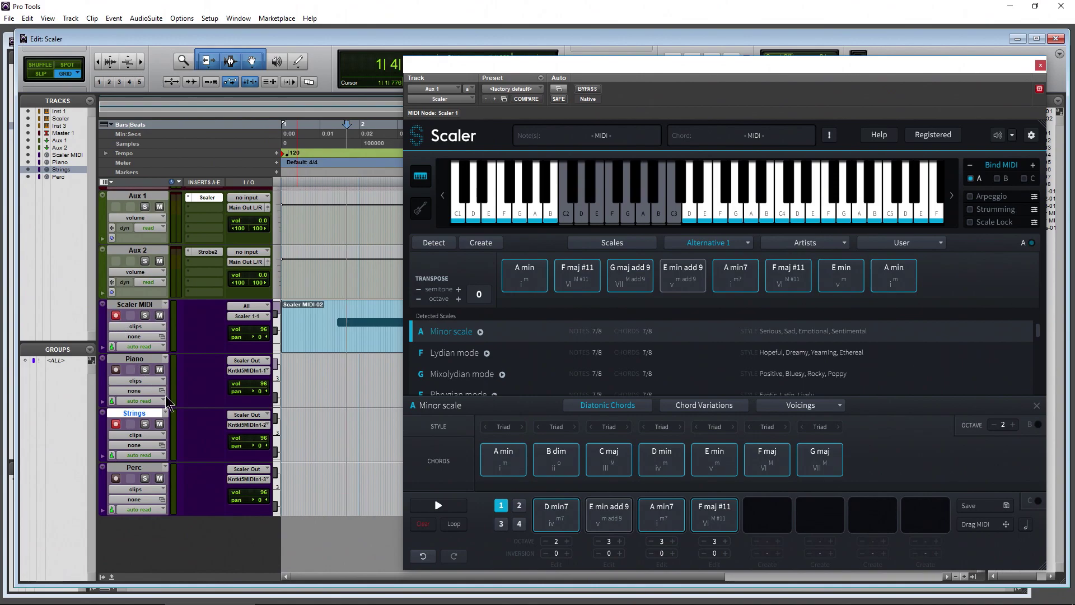
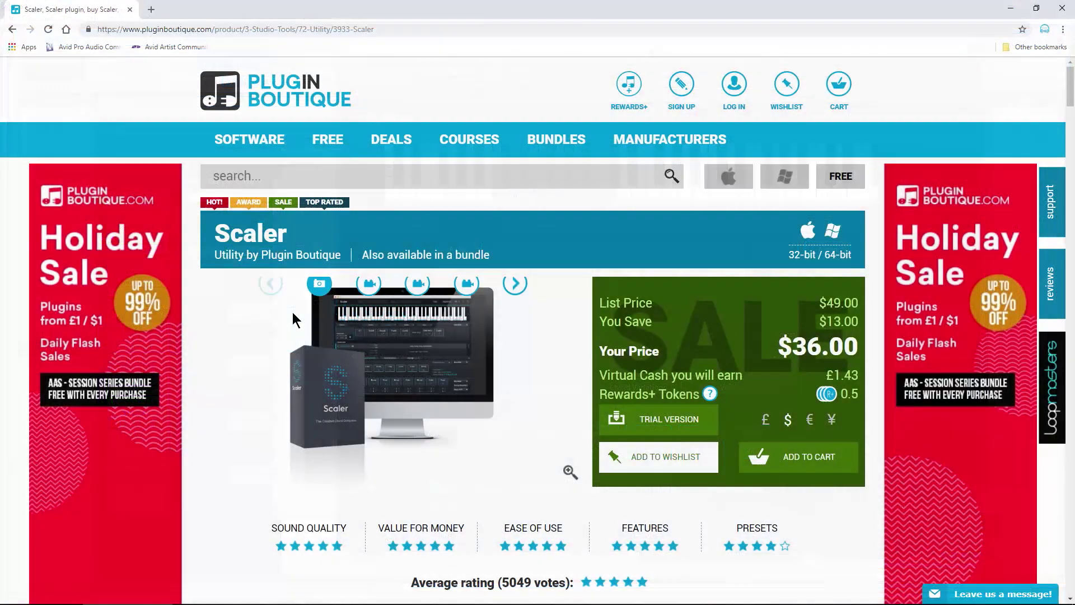
Step: Look over the price, ratings and reviews on Scaler's Plugin Boutique product page in the browser
scroll(294, 316, "down", 2)
scroll(295, 321, "down", 1)
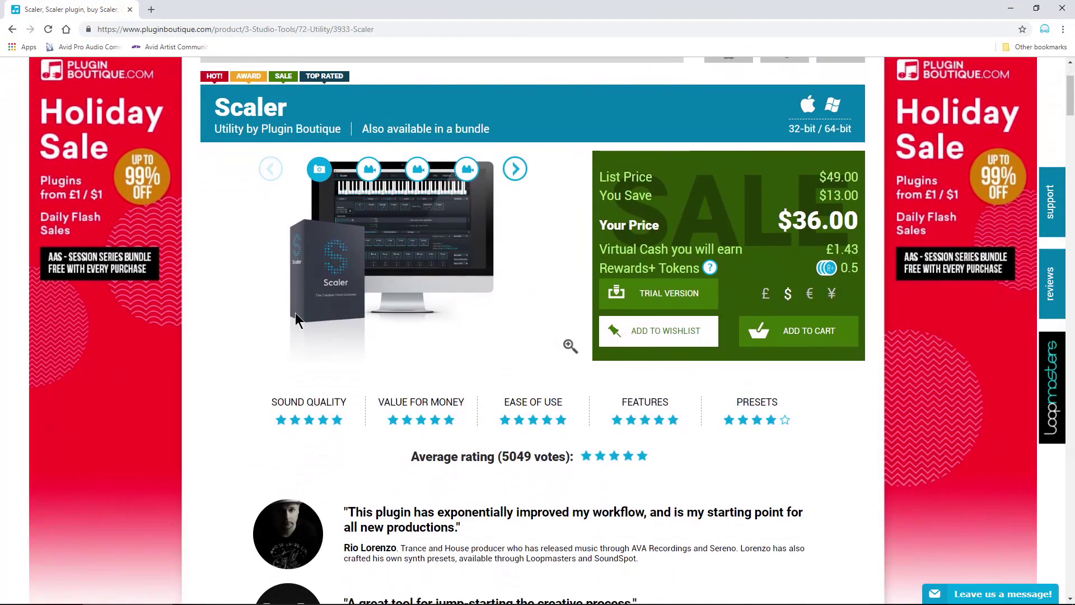